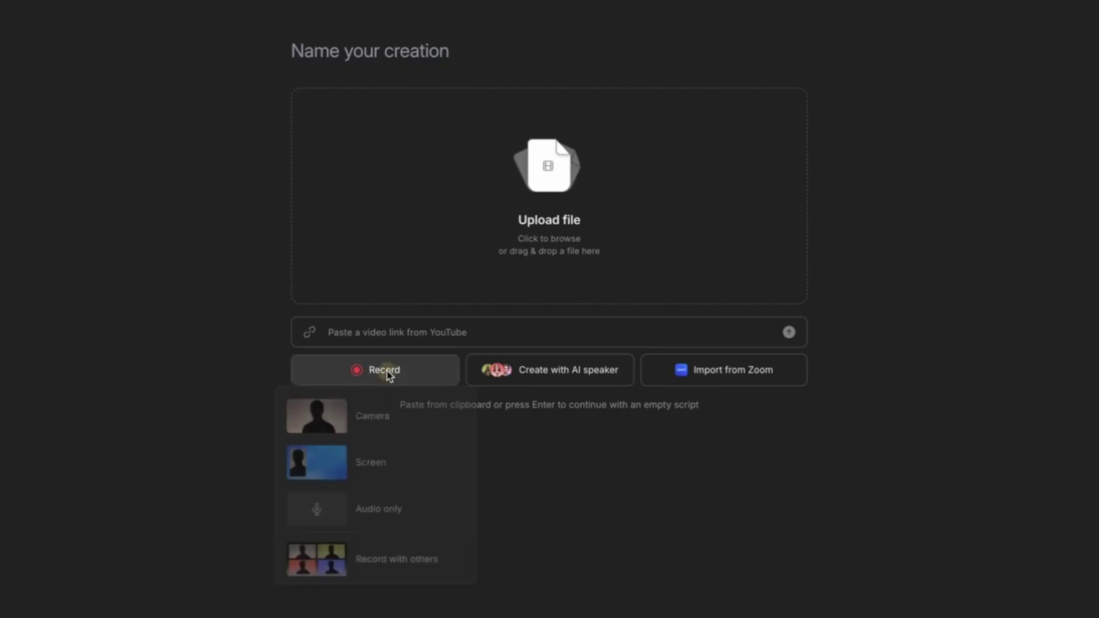
# Start a Record with others session with the RODECaster Video camera, allowing camera and microphone access.
pyautogui.click(389, 560)
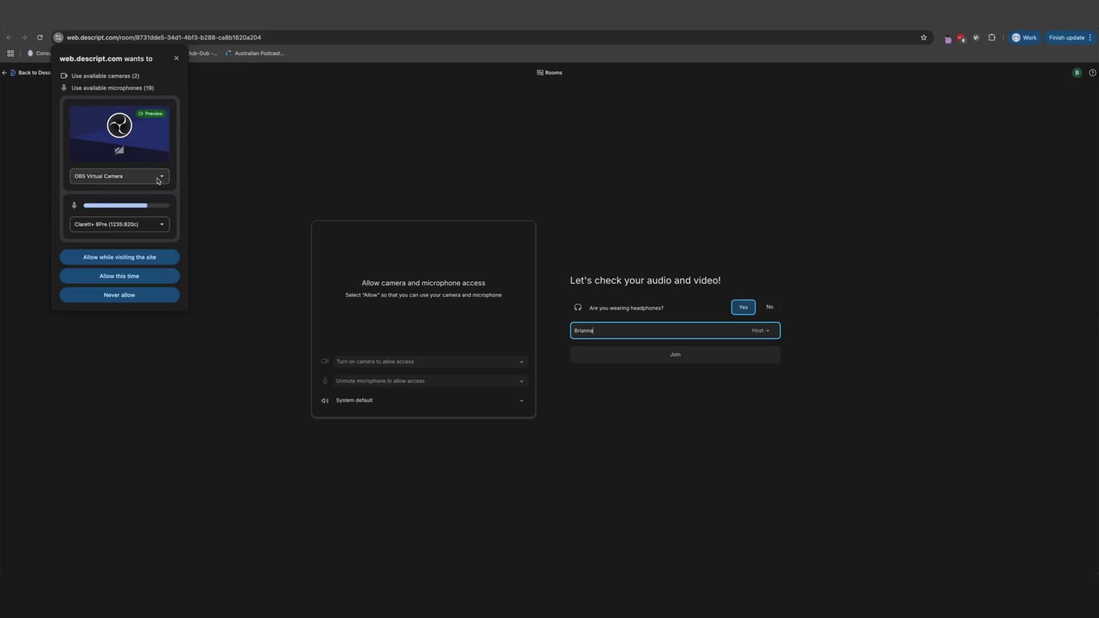
pyautogui.click(159, 181)
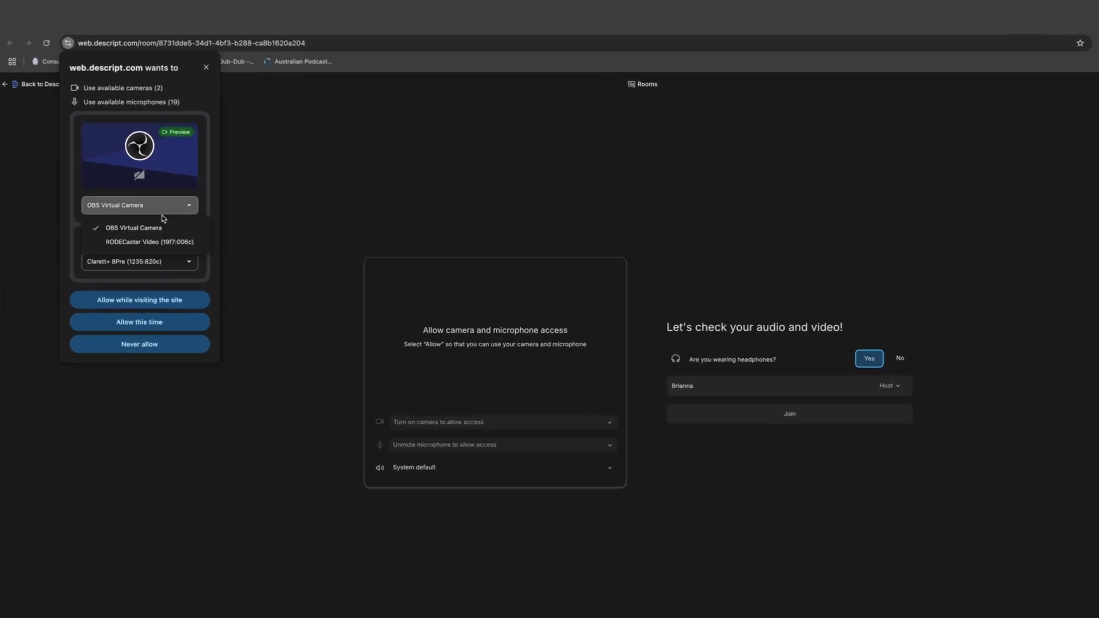
pyautogui.click(120, 208)
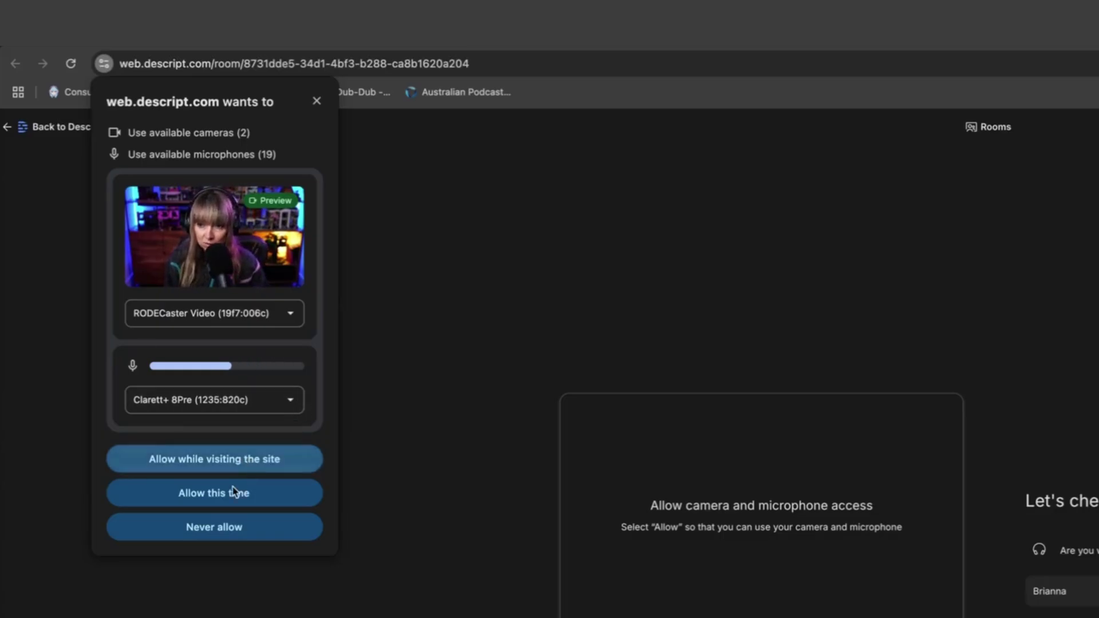
pyautogui.click(235, 459)
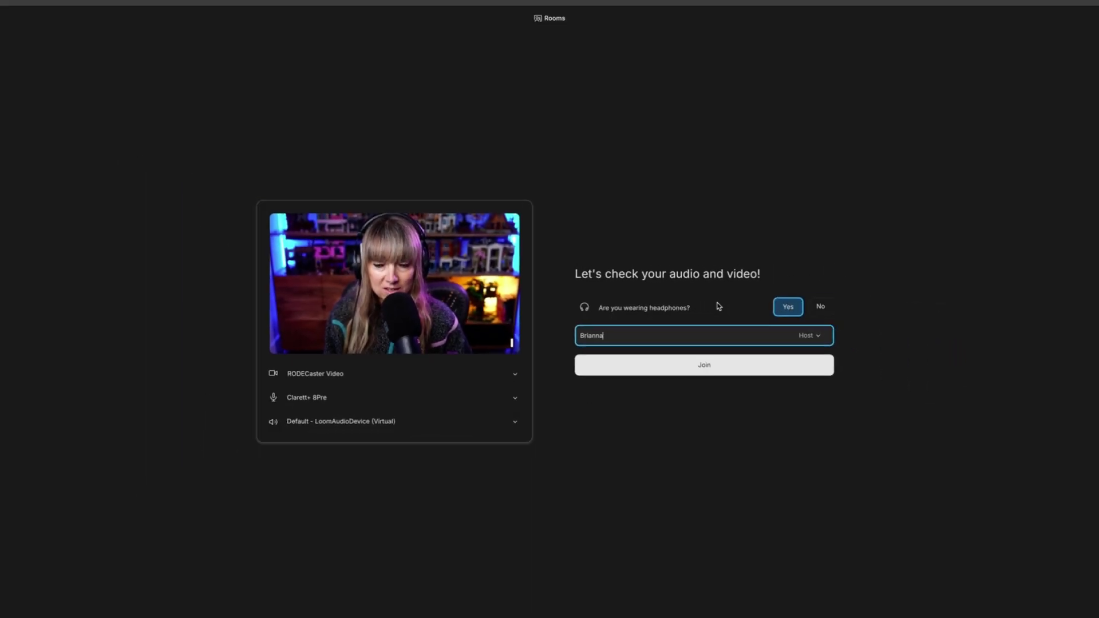
# Join the room, copy the invite link, center yourself in frame, and review a guest's mic and camera.
pyautogui.press('Return')
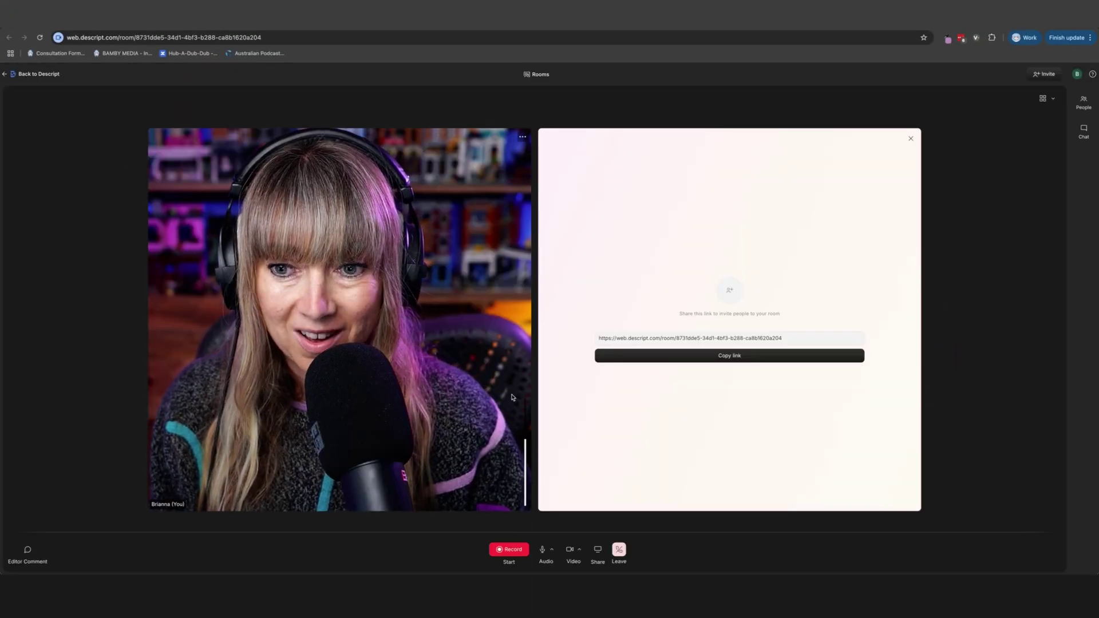
pyautogui.click(725, 358)
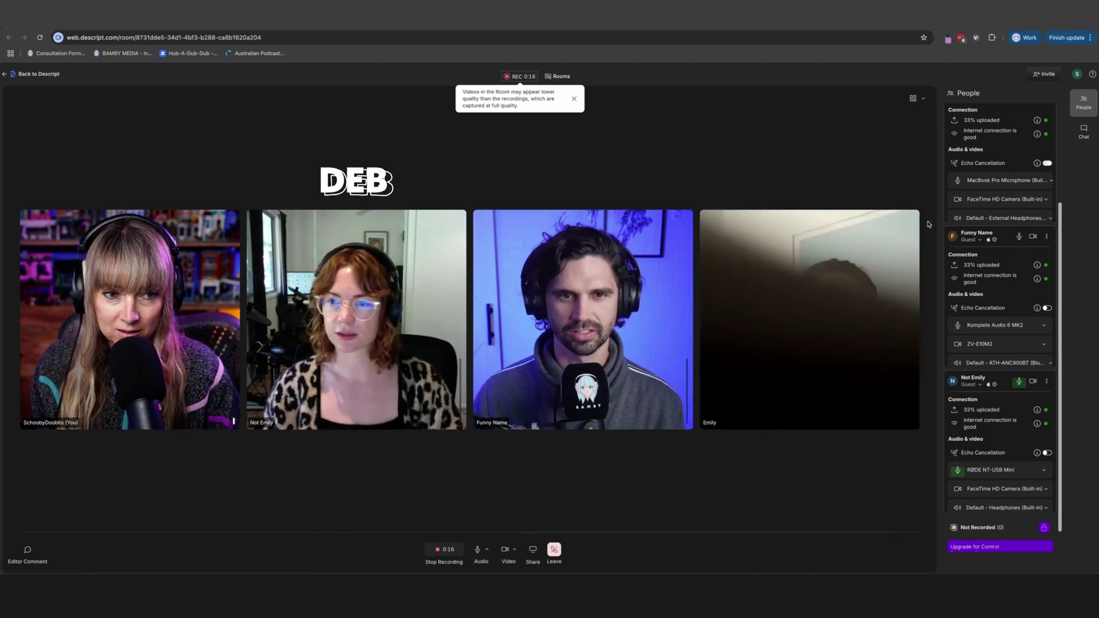
pyautogui.click(231, 220)
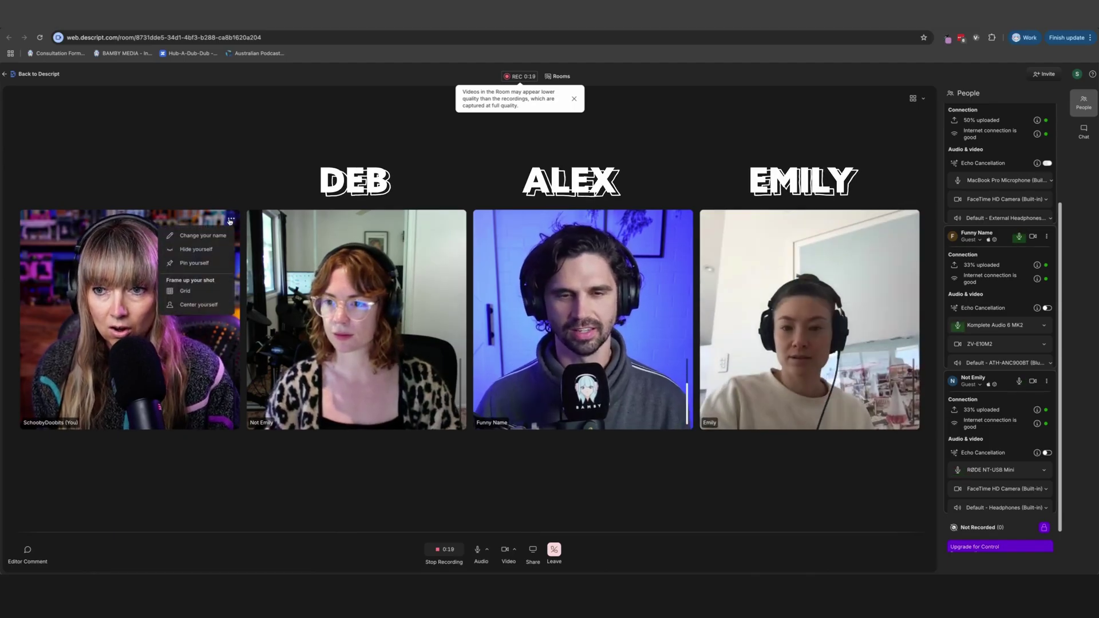
pyautogui.click(195, 305)
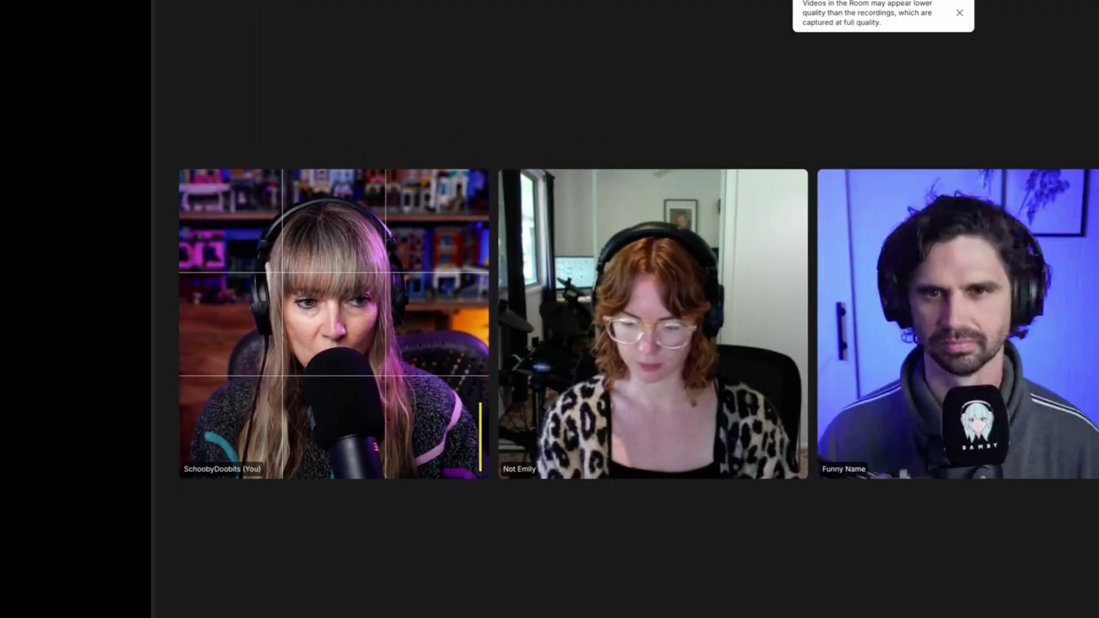
pyautogui.click(1049, 252)
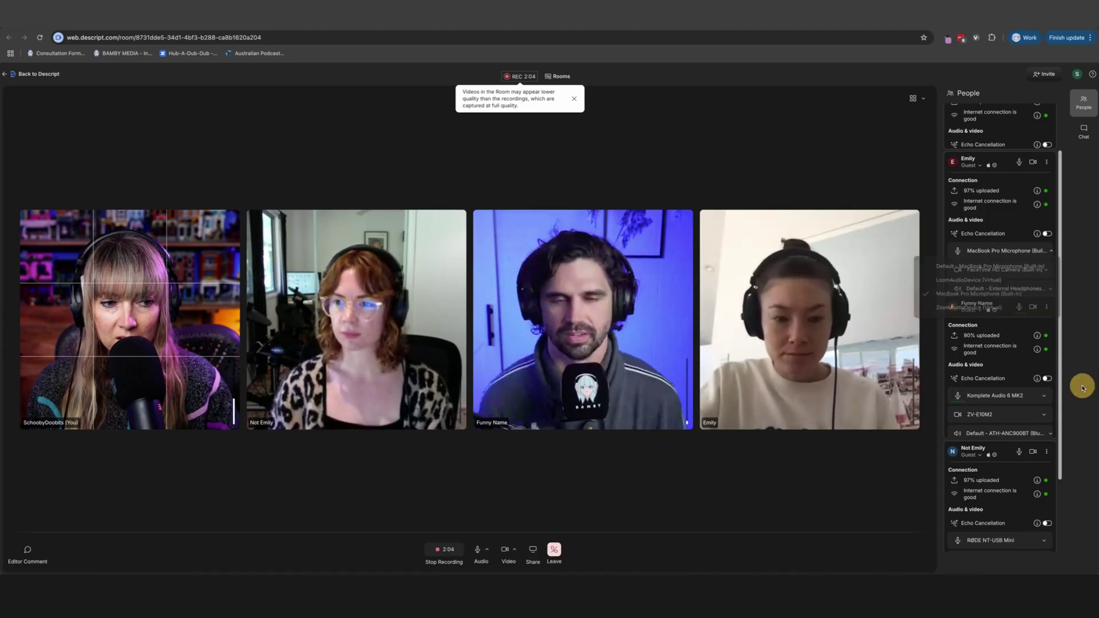
pyautogui.click(1043, 414)
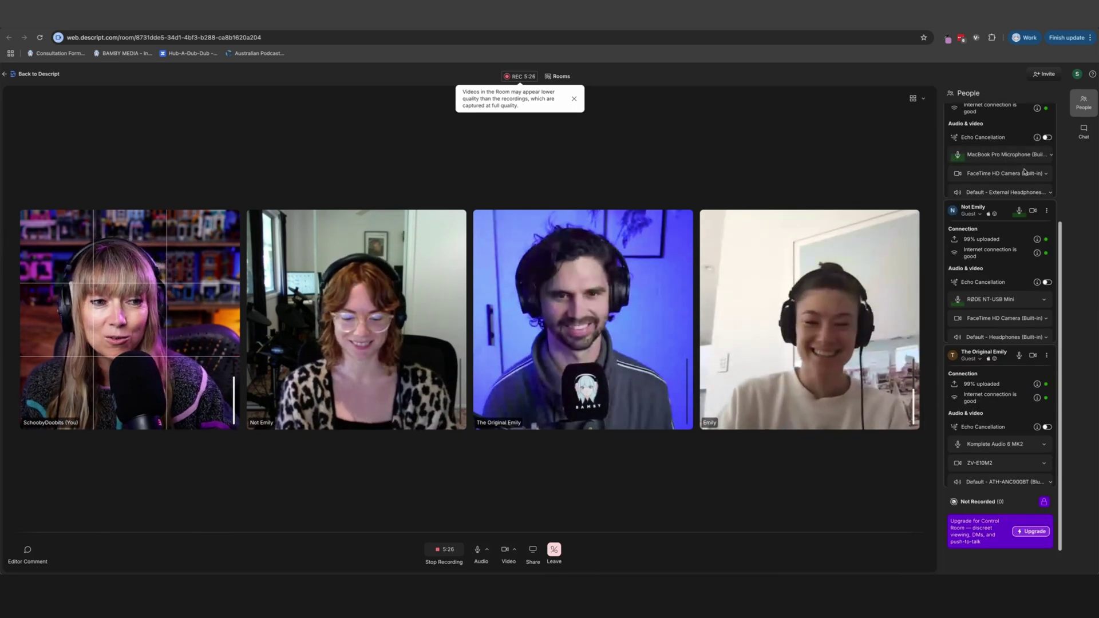
# Scroll the People panel up and down to review the participants.
pyautogui.scroll(5, 1002, 171)
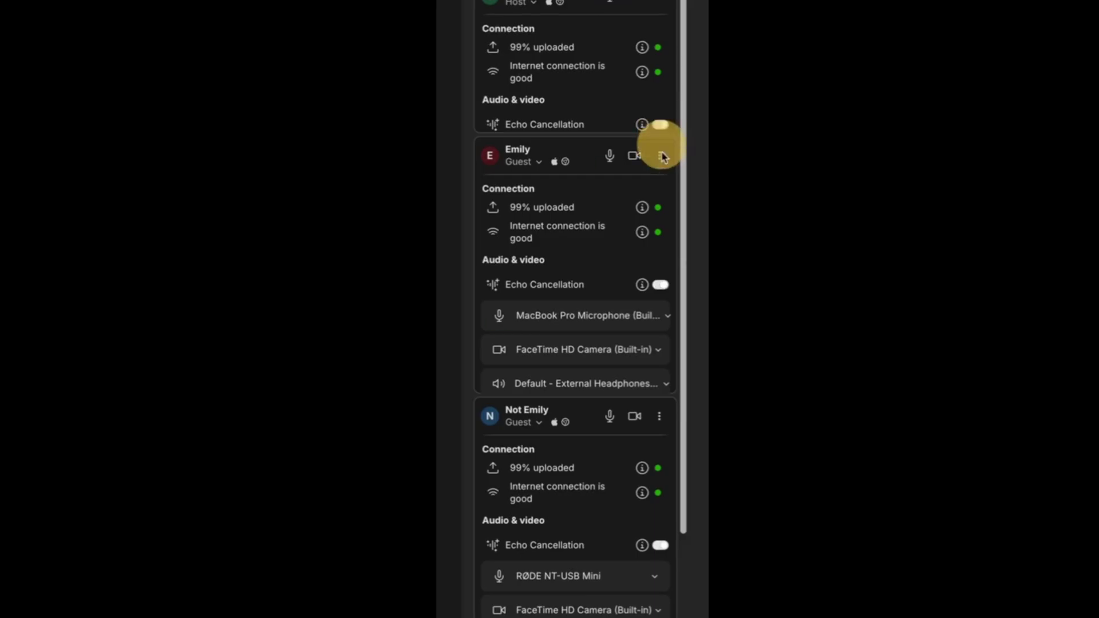
pyautogui.scroll(-5, 667, 360)
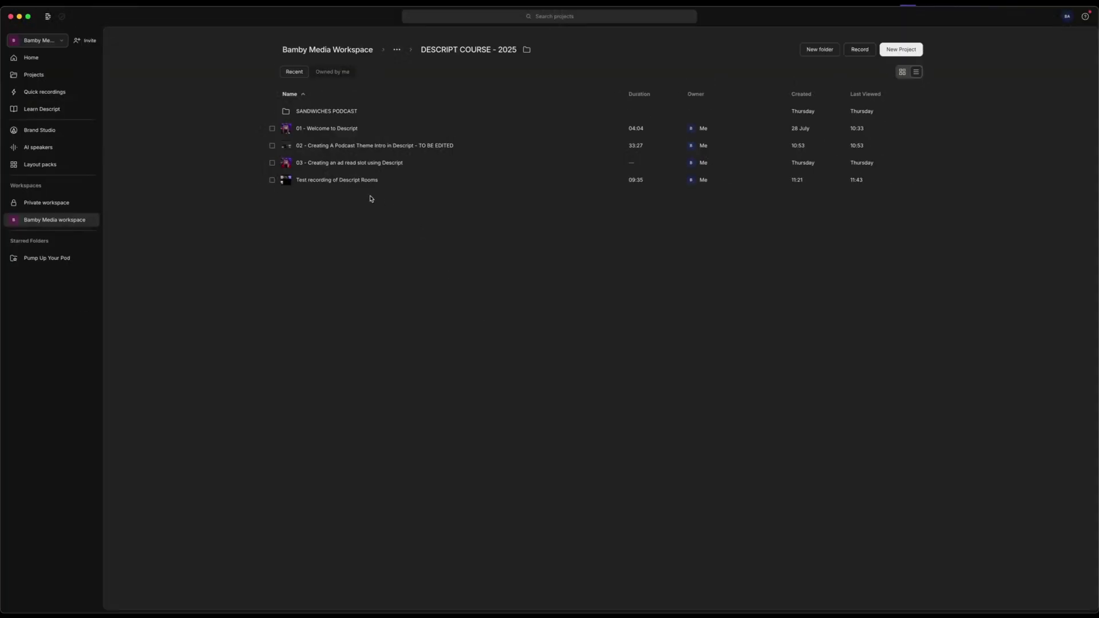
# Open the 'Test recording of Descript Rooms' project from the DESCRIPT COURSE - 2025 folder.
pyautogui.doubleClick(335, 183)
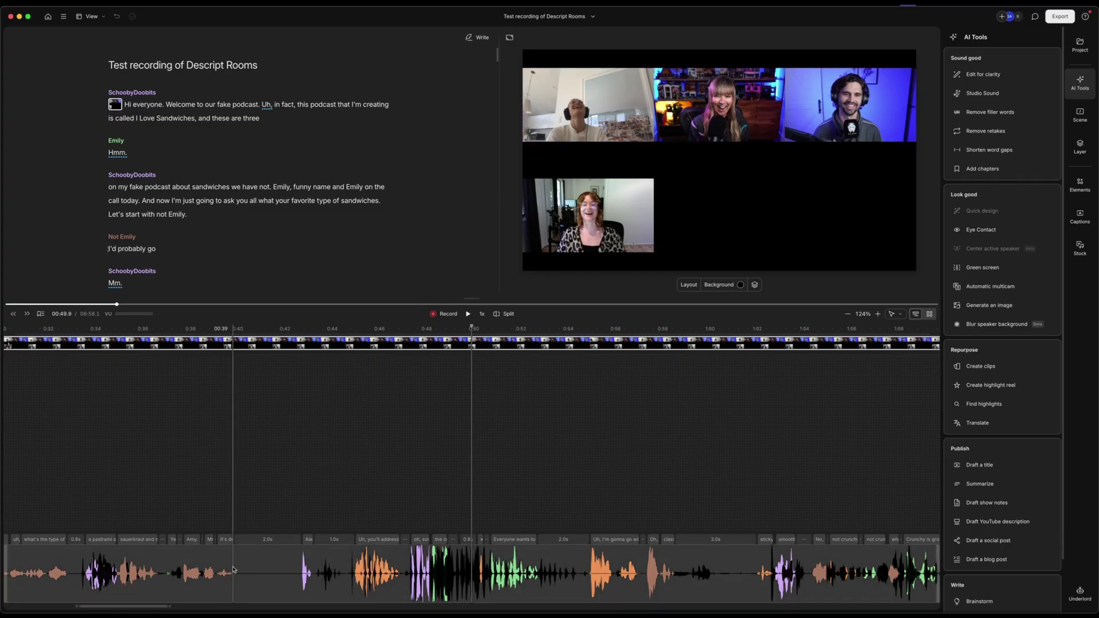
# Open the recording clip's multitrack sequence for editing.
pyautogui.rightClick(233, 570)
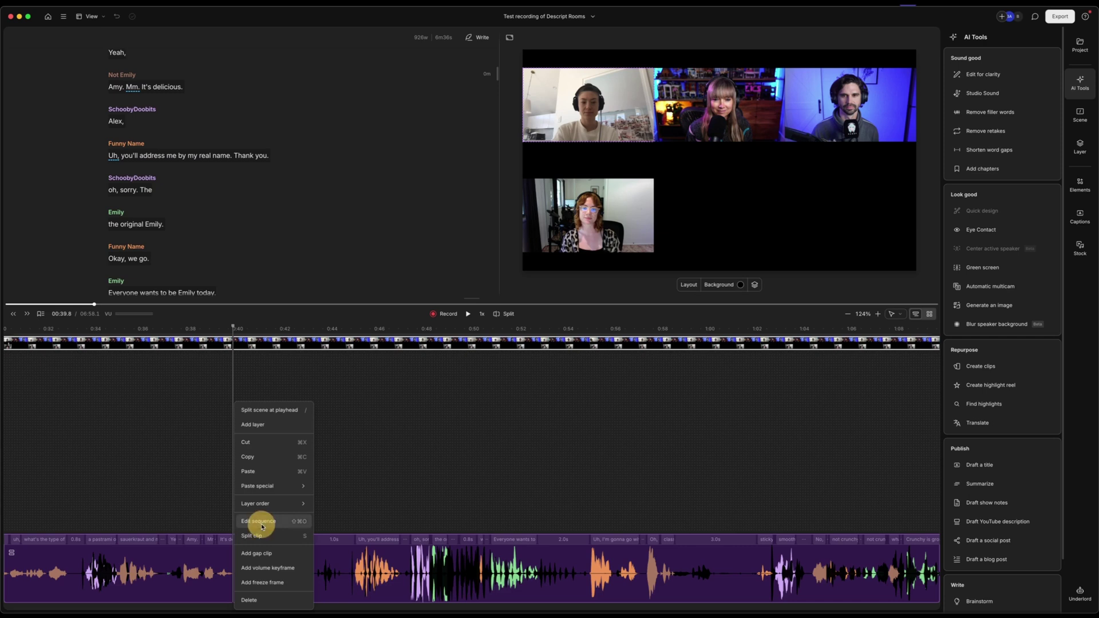
pyautogui.click(263, 522)
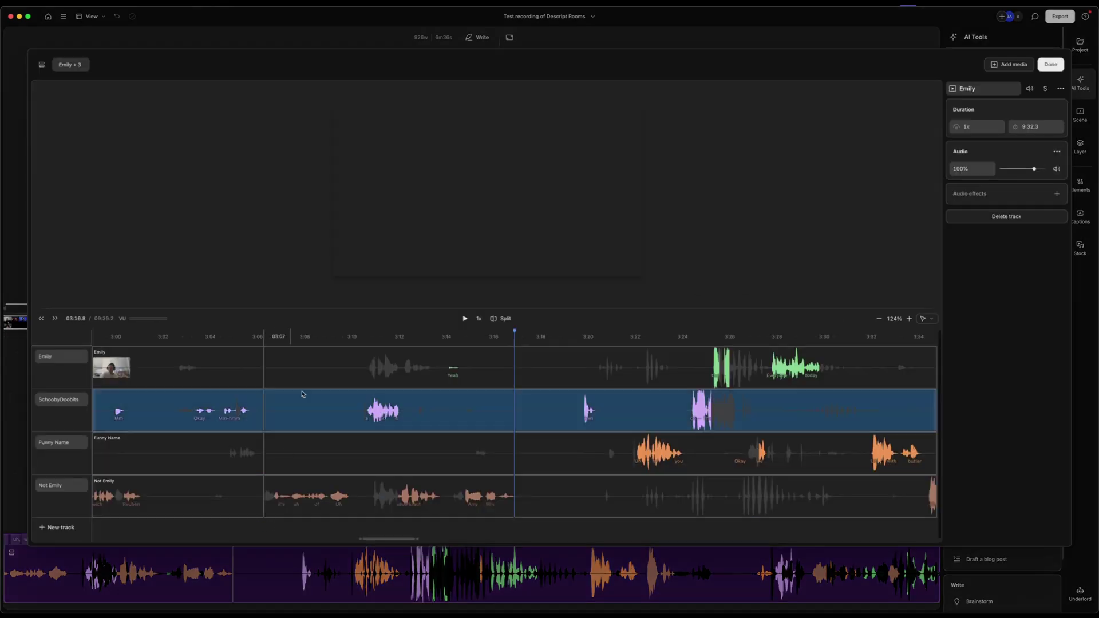
pyautogui.hscroll(5, 164, 403)
pyautogui.hscroll(-4, 164, 403)
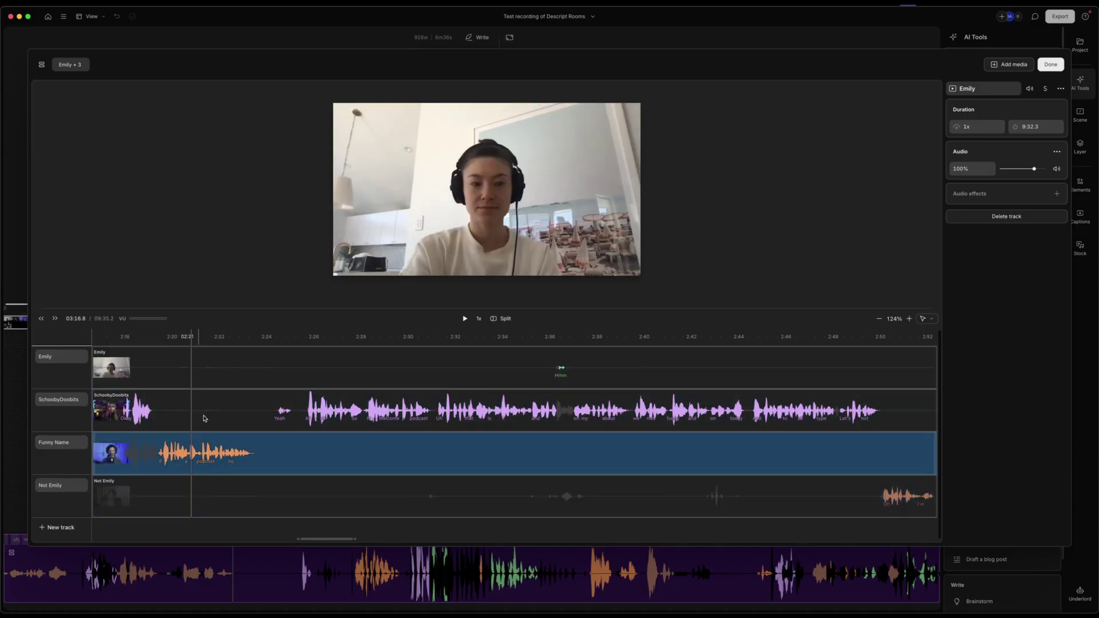
# Select the host, top speaker, Funny Name and bottom speaker tracks in turn to inspect them.
pyautogui.click(318, 416)
pyautogui.click(268, 447)
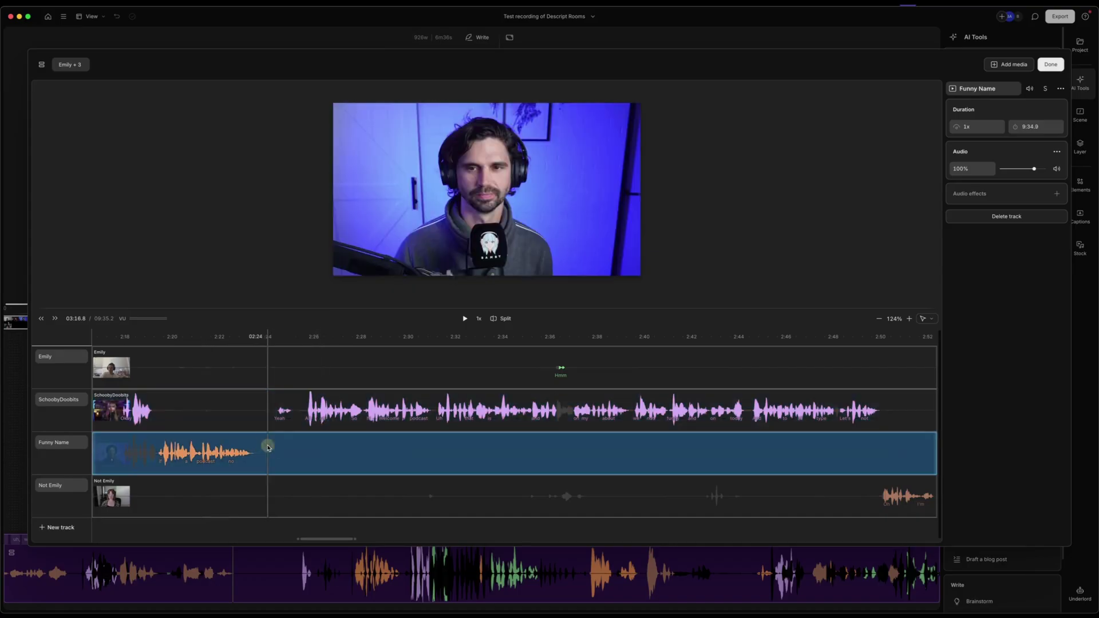
pyautogui.hscroll(-10, 280, 447)
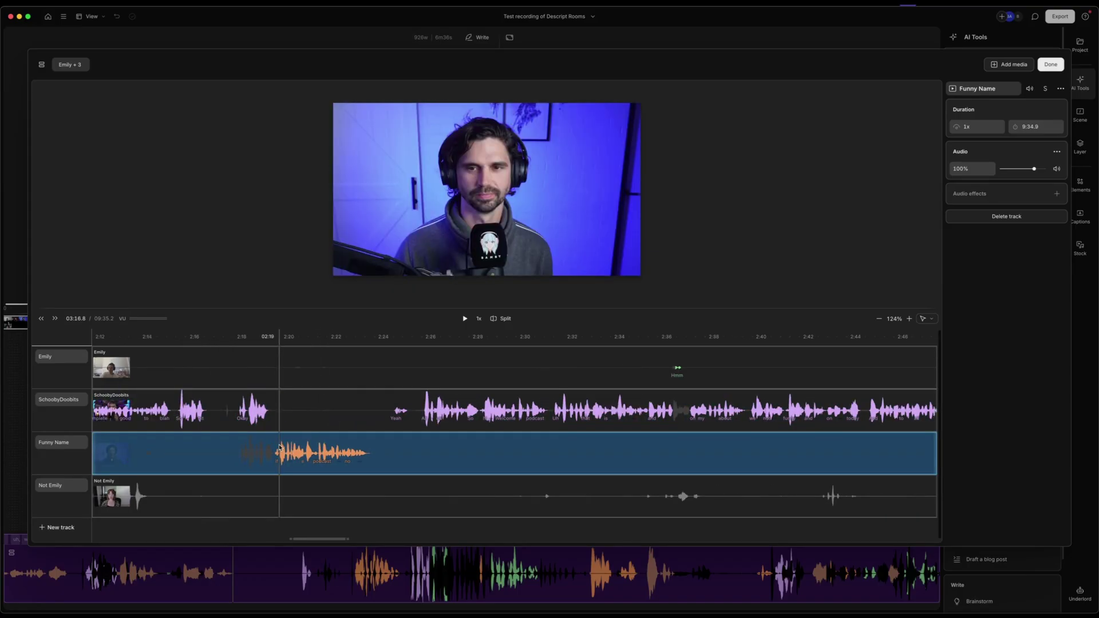
pyautogui.hscroll(6, 694, 431)
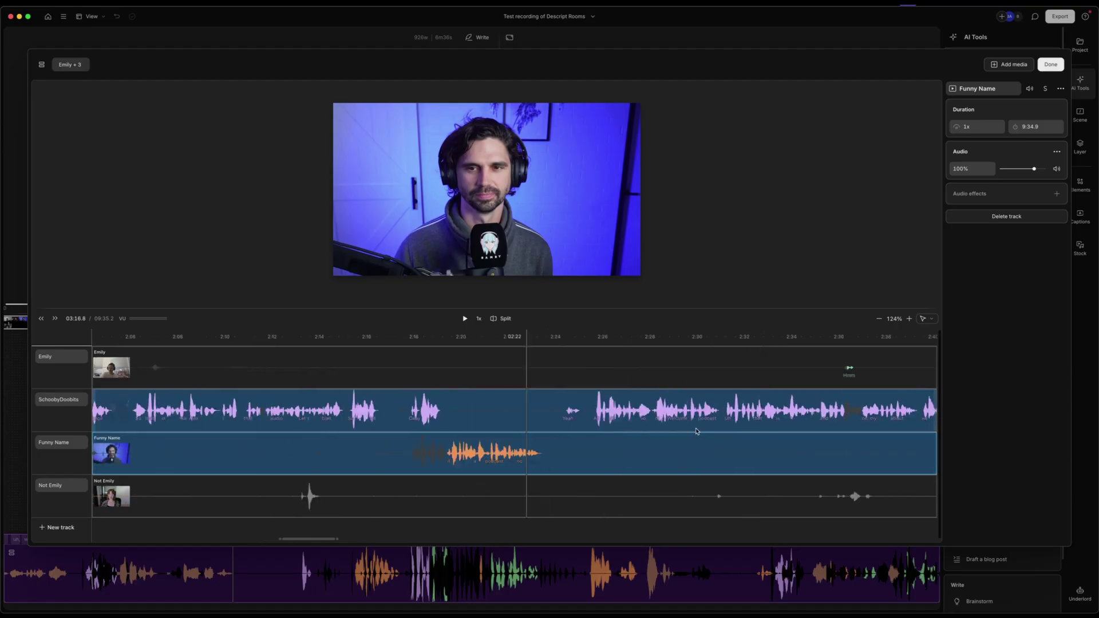
pyautogui.hscroll(-12, 443, 438)
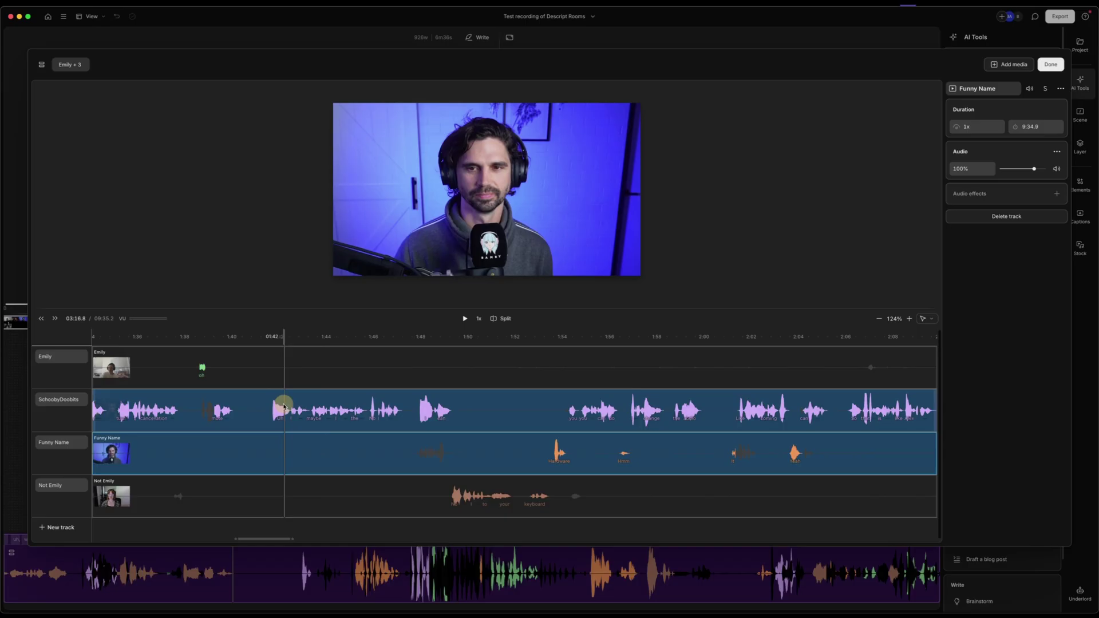
pyautogui.click(284, 404)
pyautogui.click(260, 367)
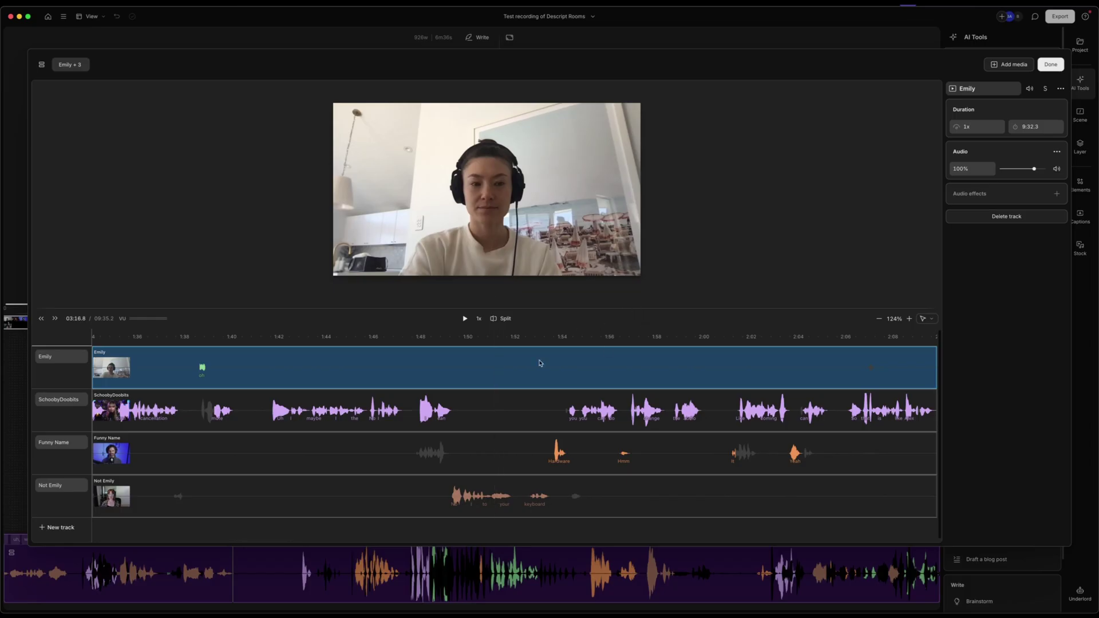
pyautogui.click(239, 452)
pyautogui.click(240, 496)
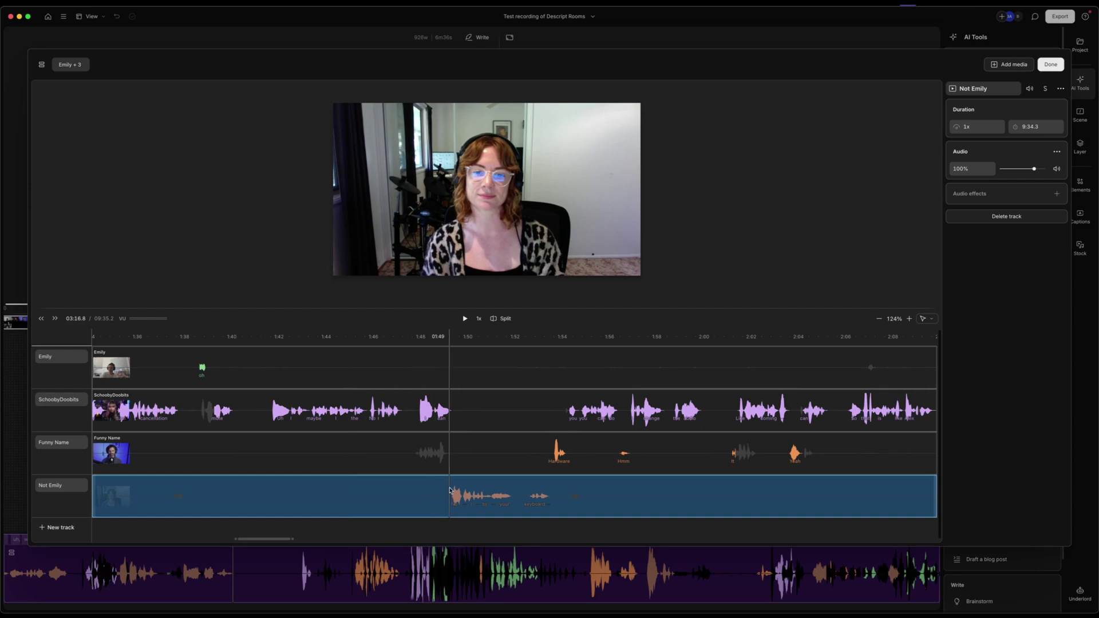
pyautogui.click(266, 369)
pyautogui.click(286, 452)
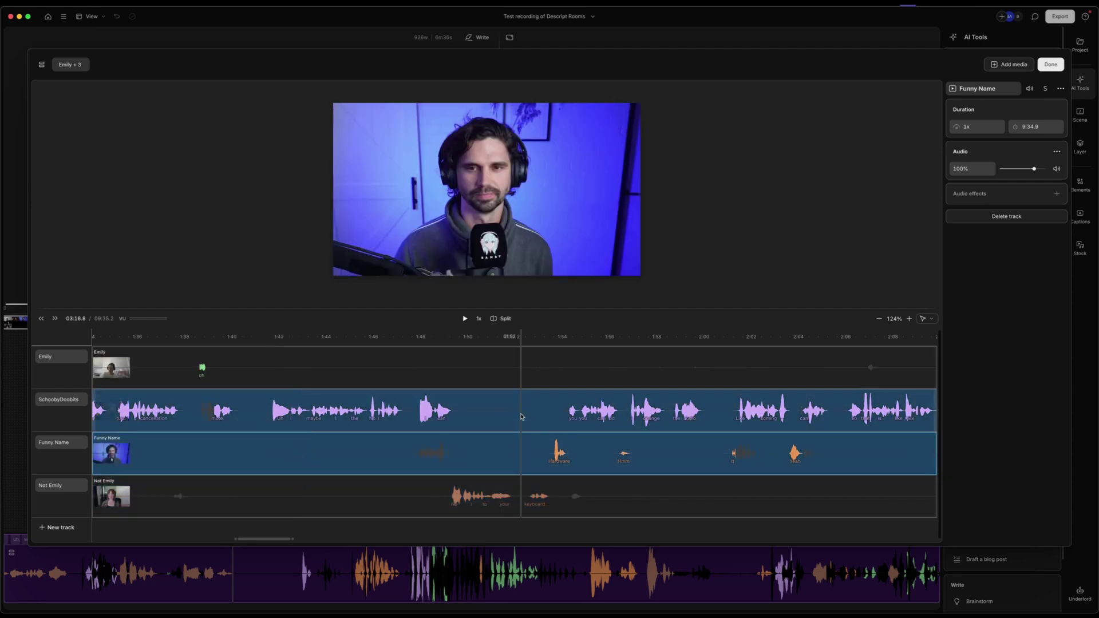
pyautogui.click(522, 419)
pyautogui.click(598, 452)
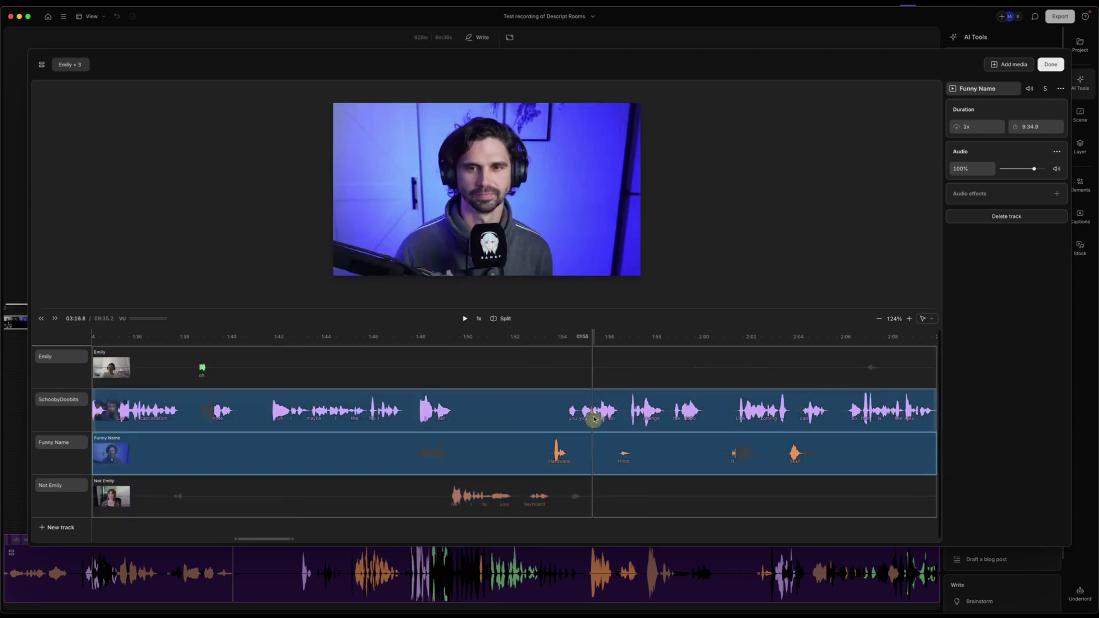
pyautogui.click(581, 415)
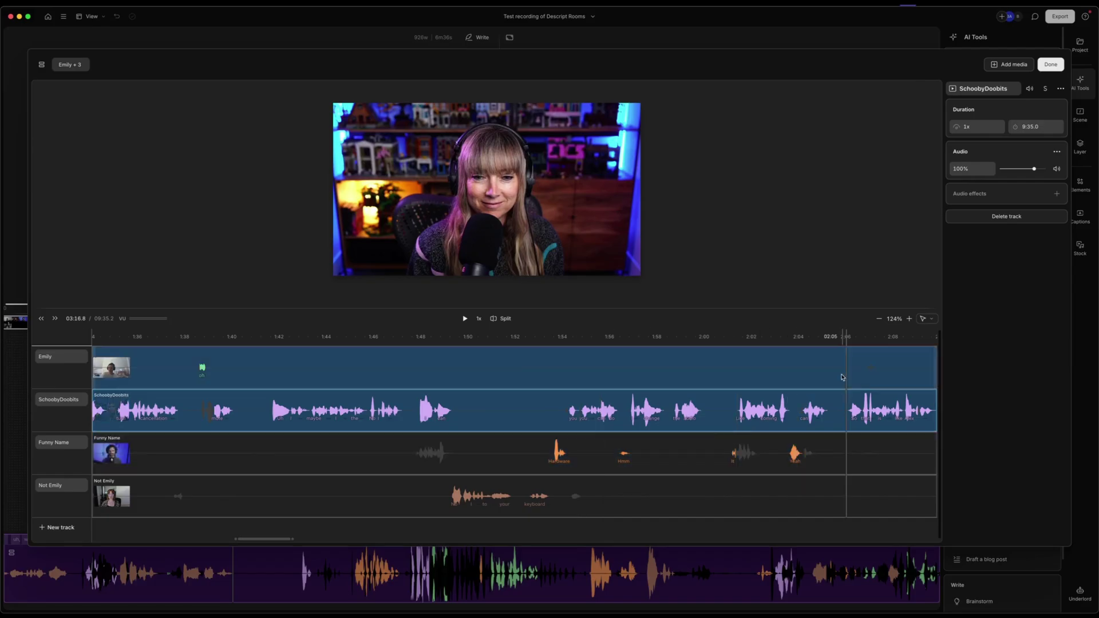
# Jump playback to about 2:05, stop, then select the SchoobyDoobits, Emily and Not Emily tracks.
pyautogui.click(840, 333)
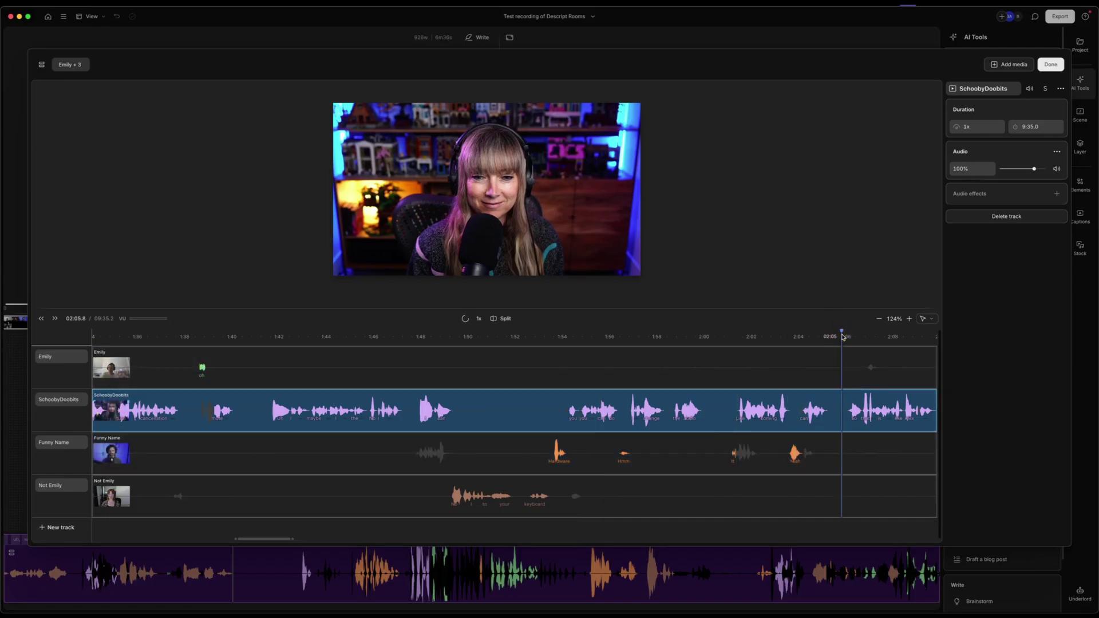
pyautogui.click(626, 373)
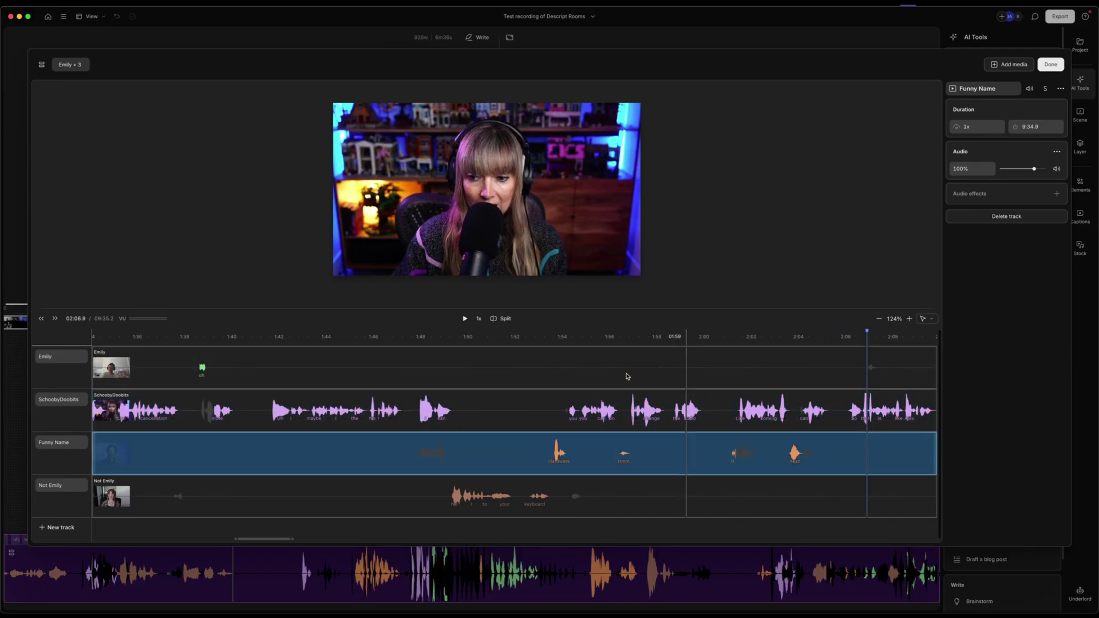
pyautogui.click(637, 359)
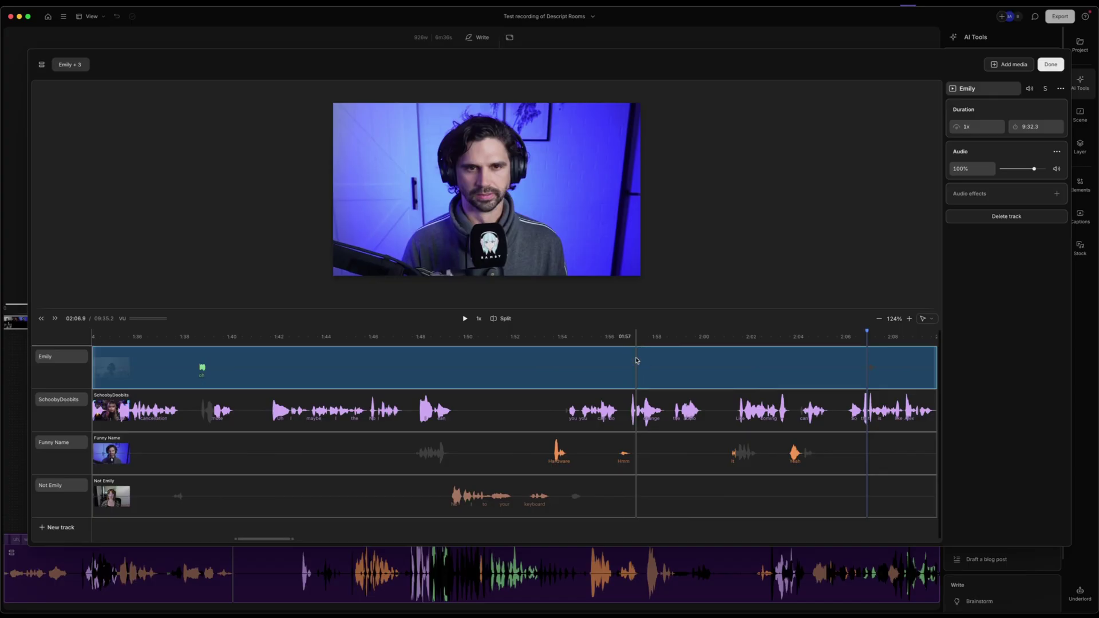
pyautogui.click(618, 489)
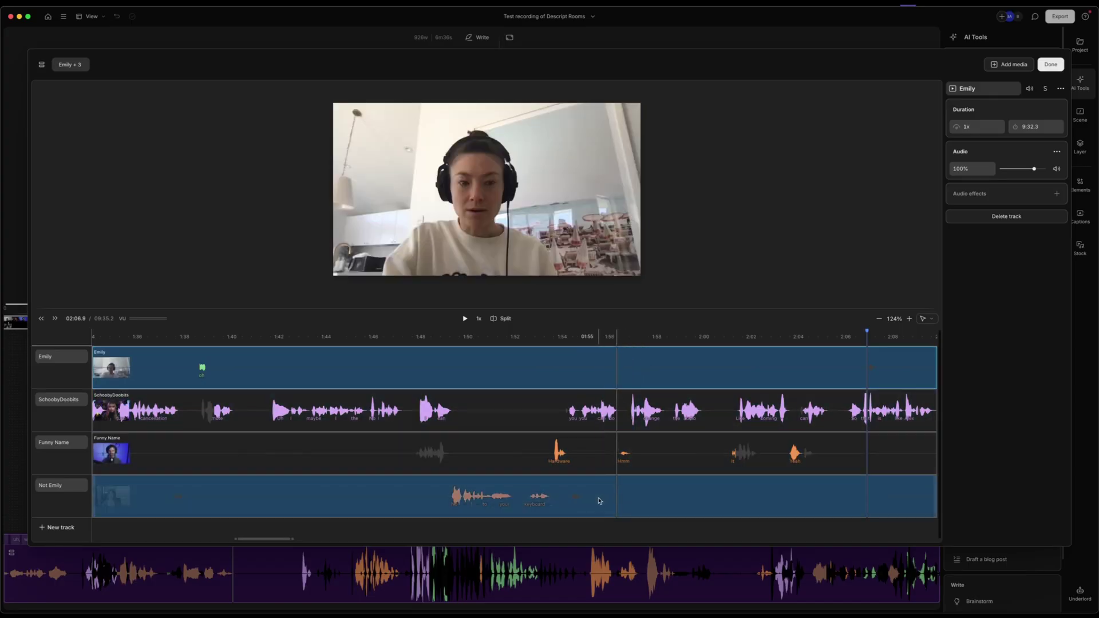
pyautogui.click(596, 495)
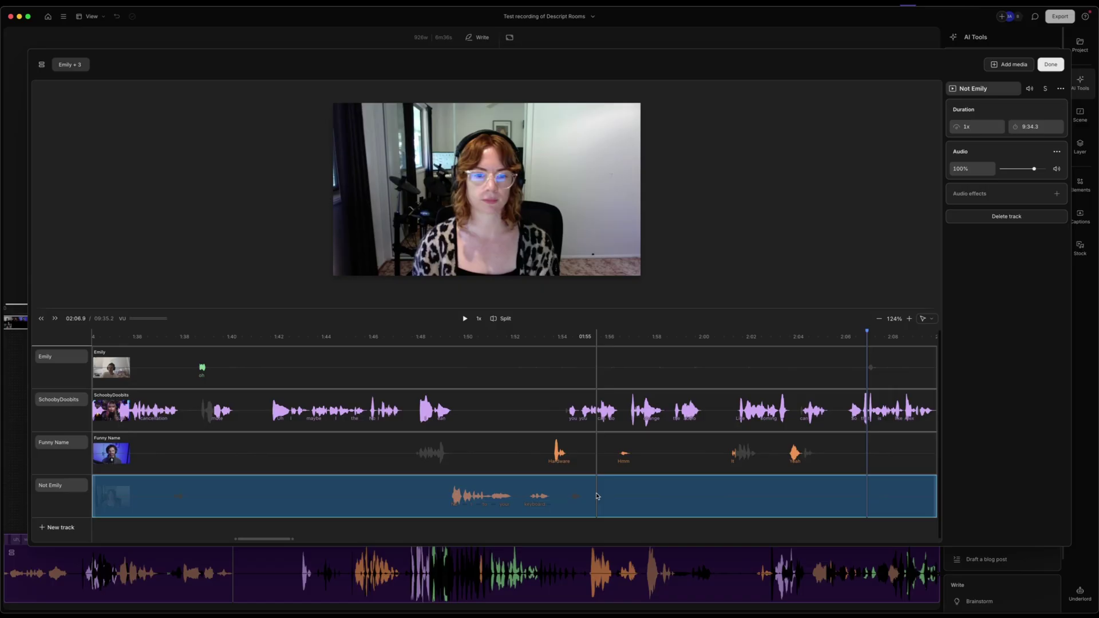
pyautogui.click(598, 409)
pyautogui.click(601, 372)
pyautogui.keyDown('shift'); pyautogui.click(594, 408); pyautogui.keyUp('shift')
pyautogui.press('Down')
pyautogui.press('Down')
pyautogui.press('Down')
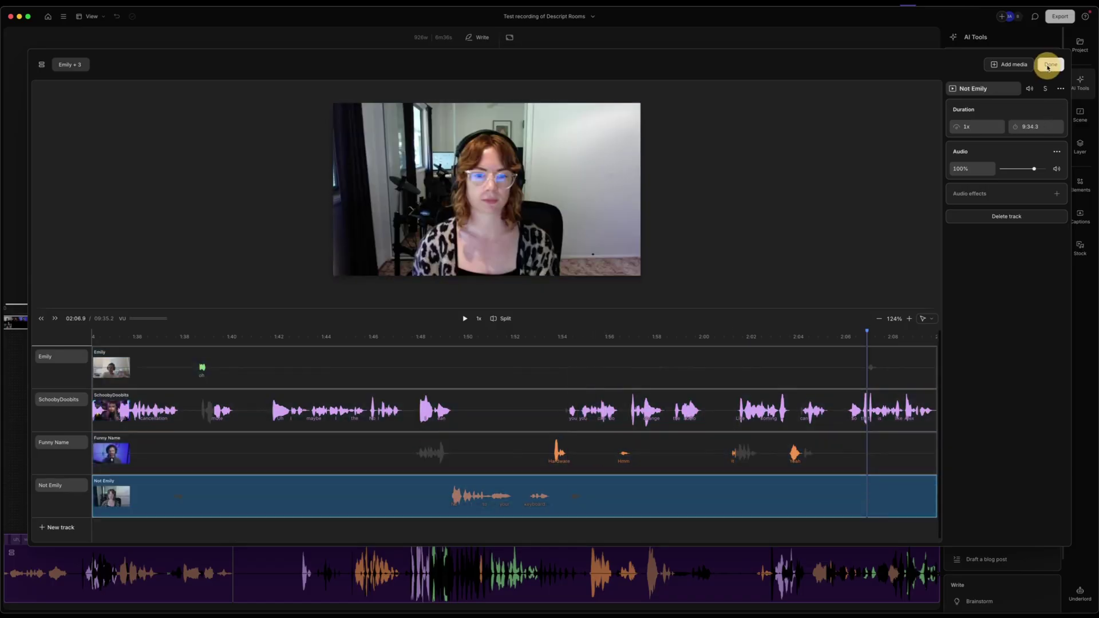
# Close the multitrack sequence and play the podcast from the start and from 00:21.
pyautogui.click(1049, 65)
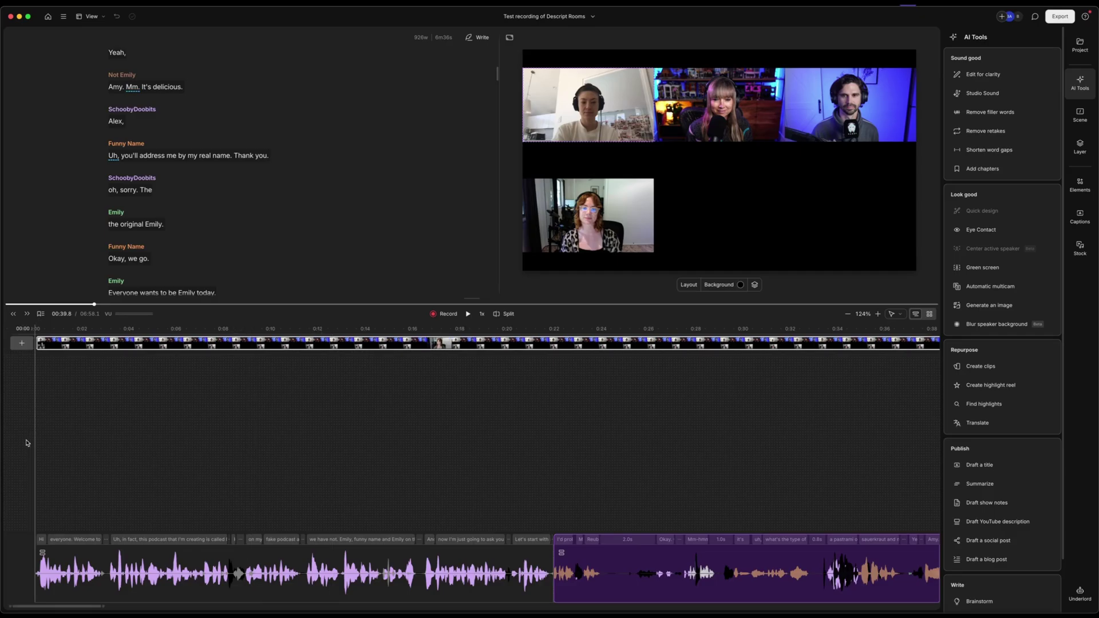
pyautogui.press('space')
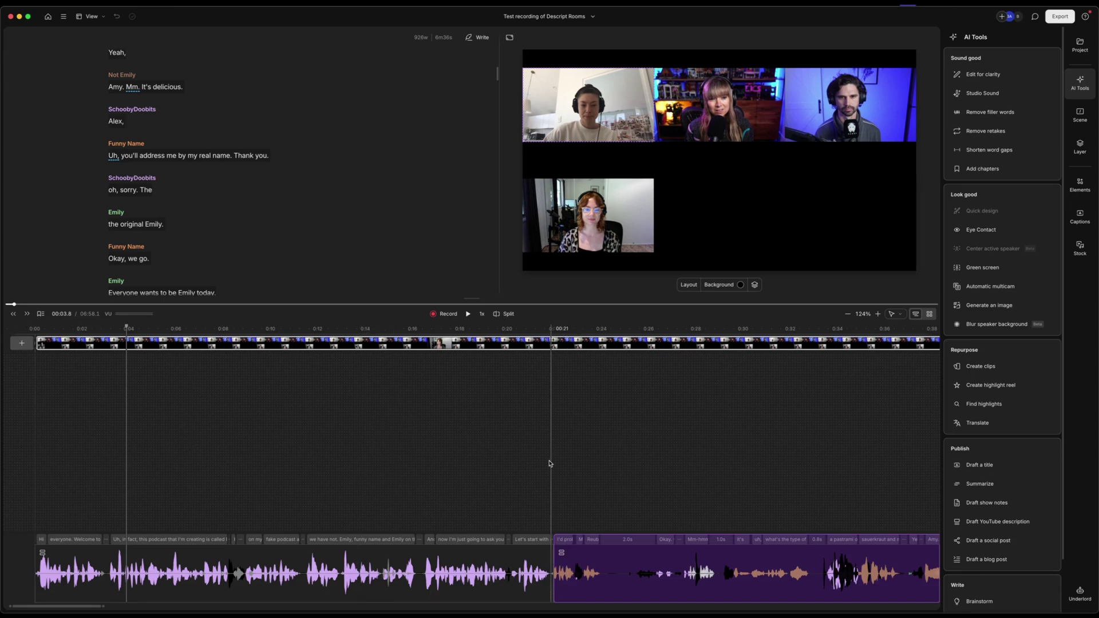
pyautogui.click(549, 464)
pyautogui.press('space')
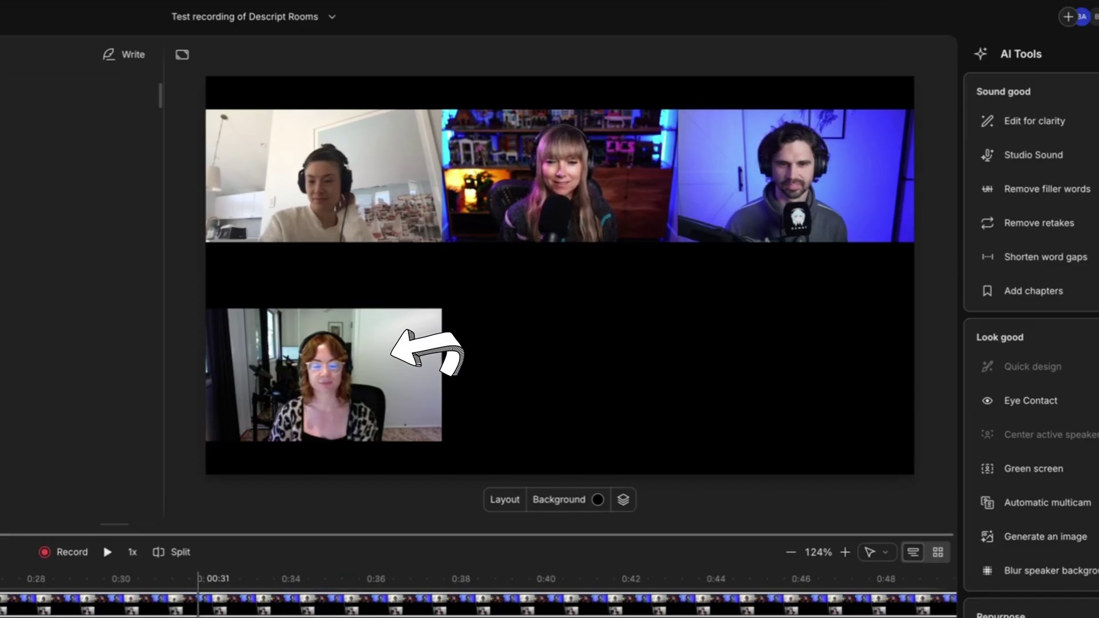
pyautogui.press('space')
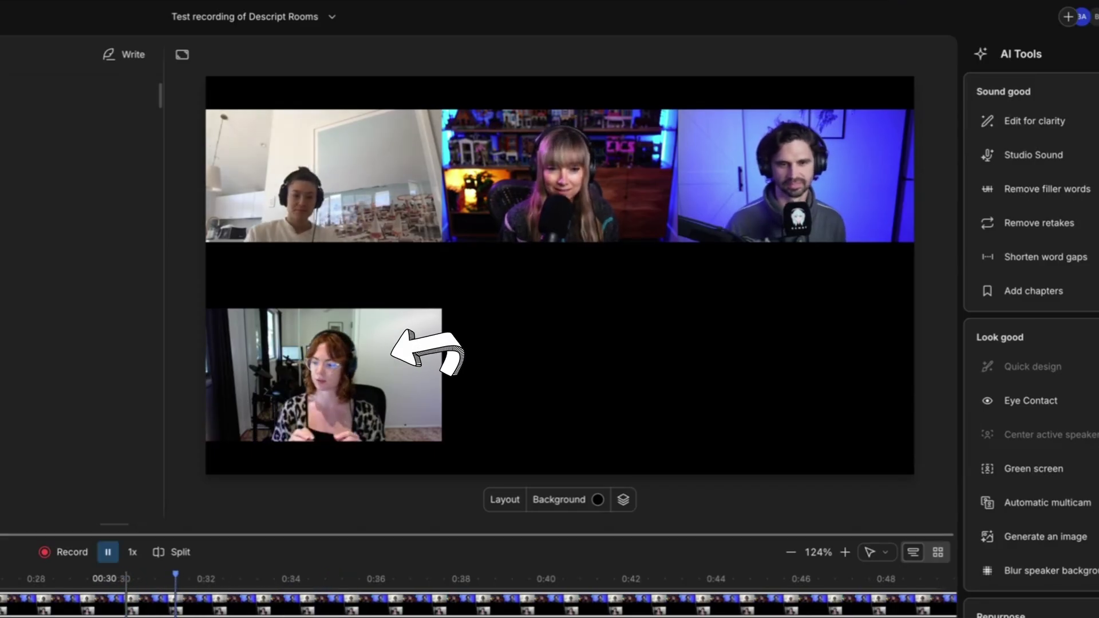
pyautogui.press('space')
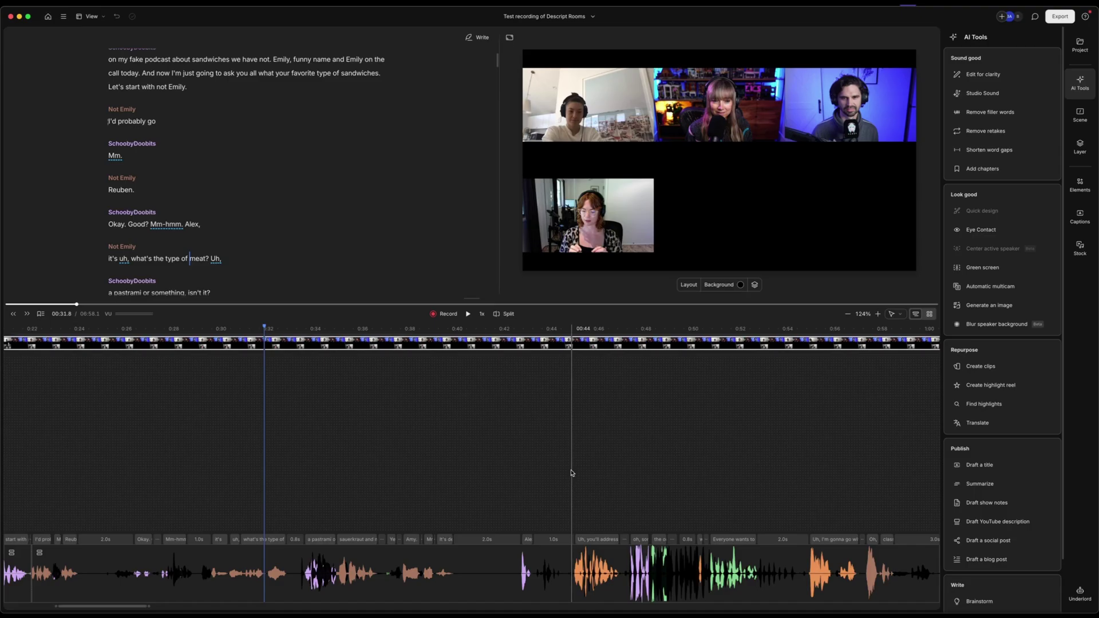
# Jump to 00:44.9, then play from about 01:28 and pause at 01:31.4.
pyautogui.click(574, 460)
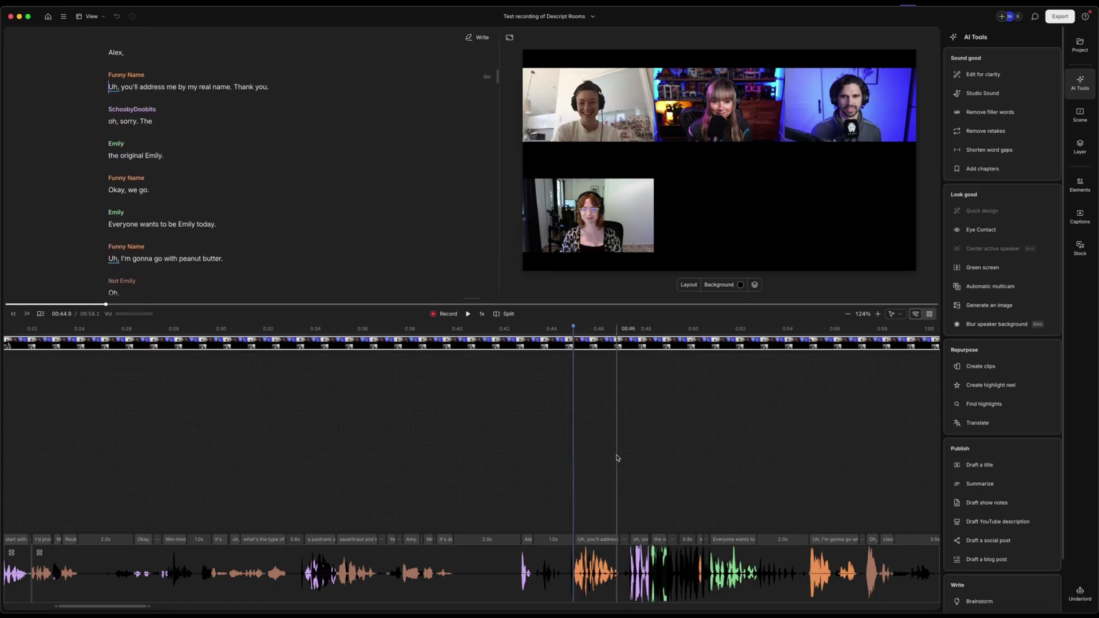
pyautogui.hscroll(10, 723, 456)
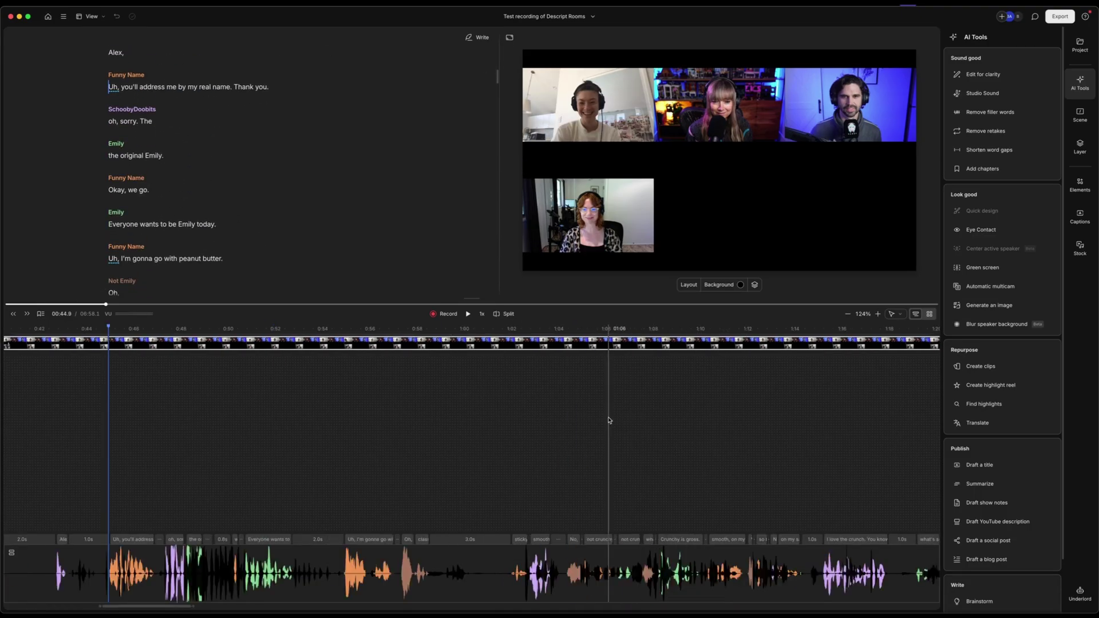
pyautogui.hscroll(10, 610, 421)
pyautogui.click(584, 436)
pyautogui.press('space')
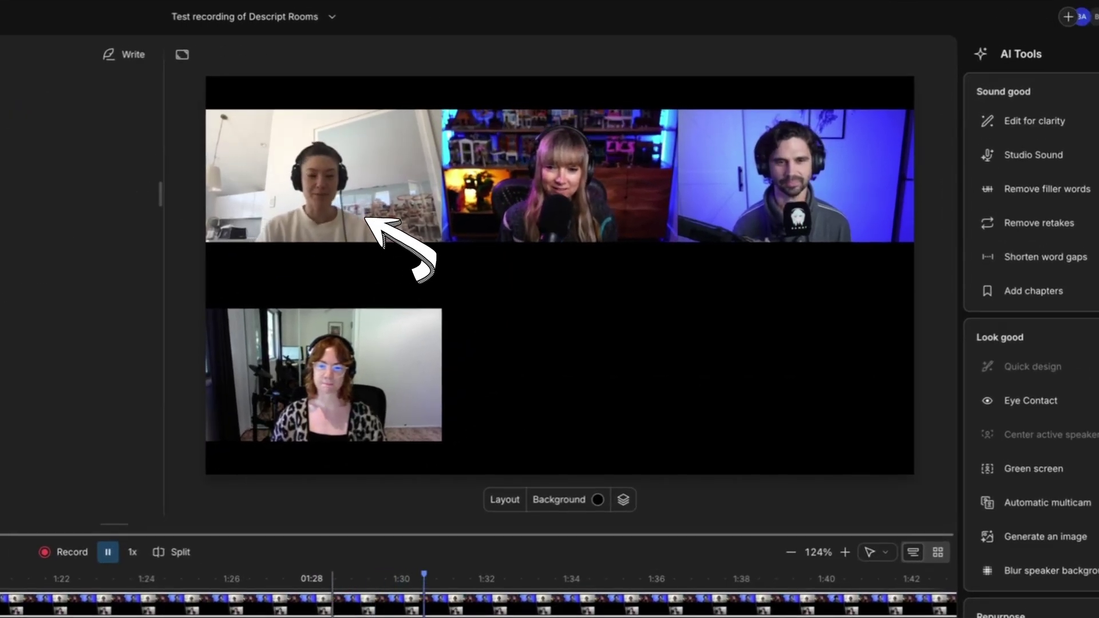
pyautogui.press('space')
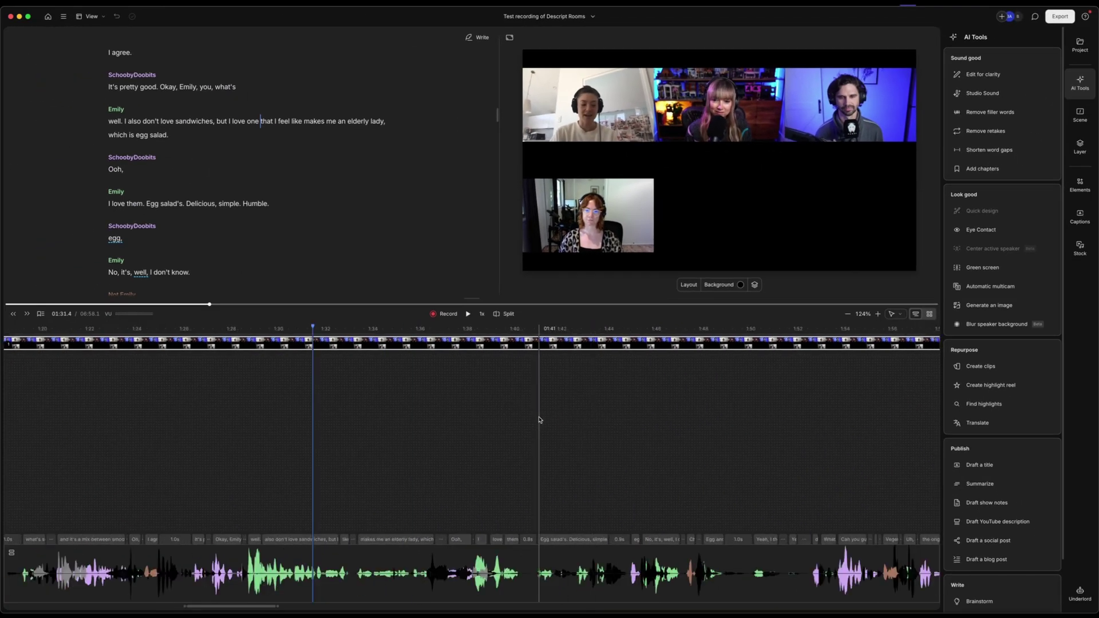
# Play from about 0:55 to 01:00.8, then zoom out and jump to 04:11.
pyautogui.hscroll(15, 539, 420)
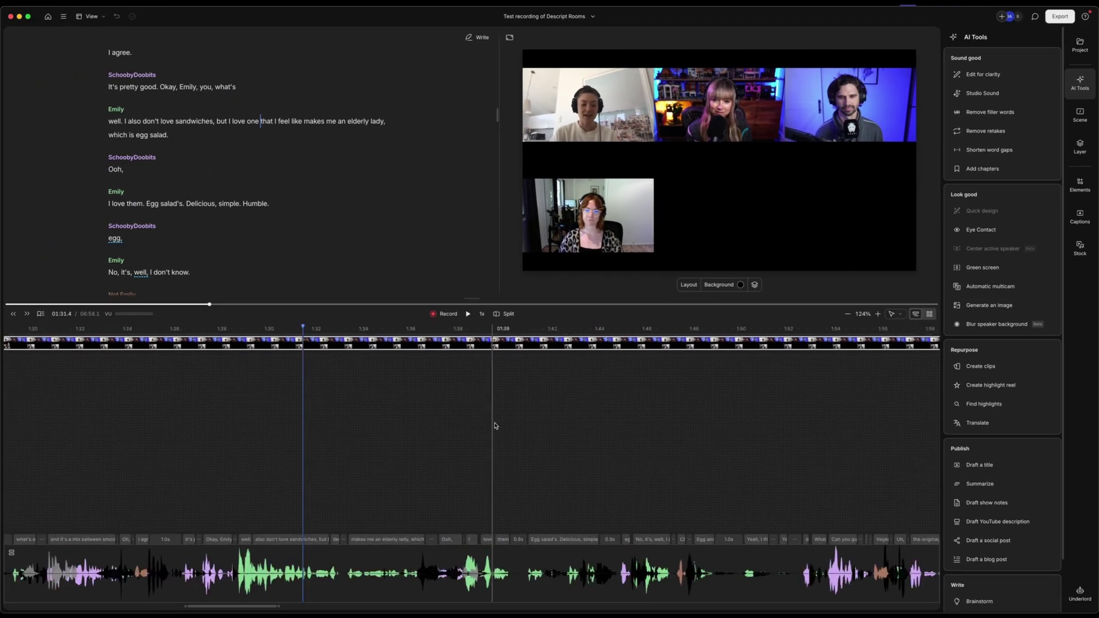
pyautogui.hscroll(-20, 585, 418)
pyautogui.click(585, 418)
pyautogui.press('space')
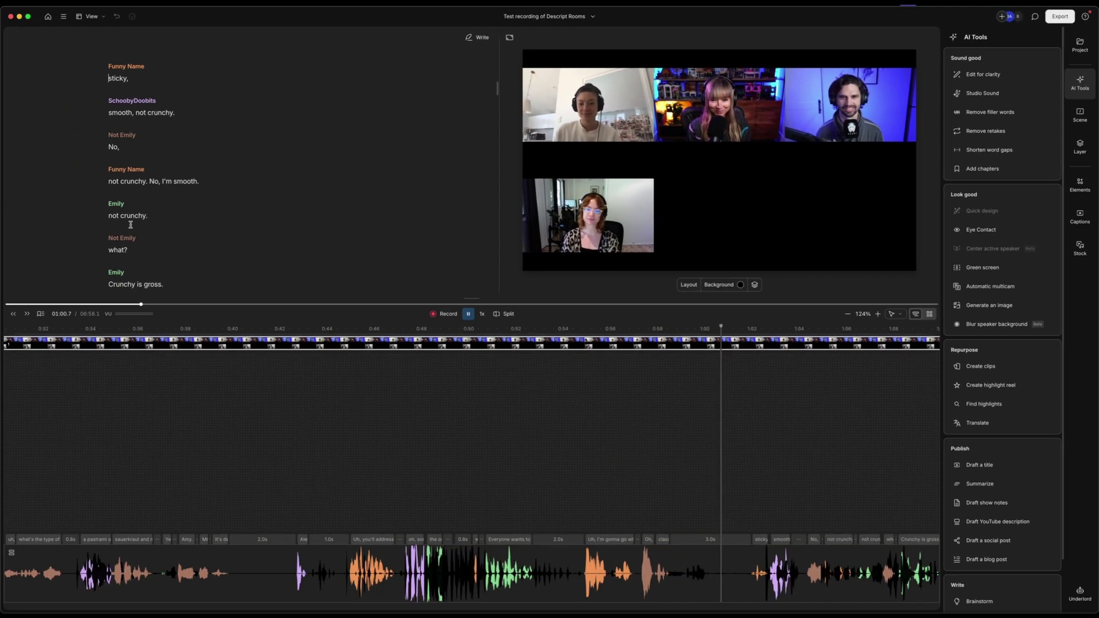
pyautogui.press('space')
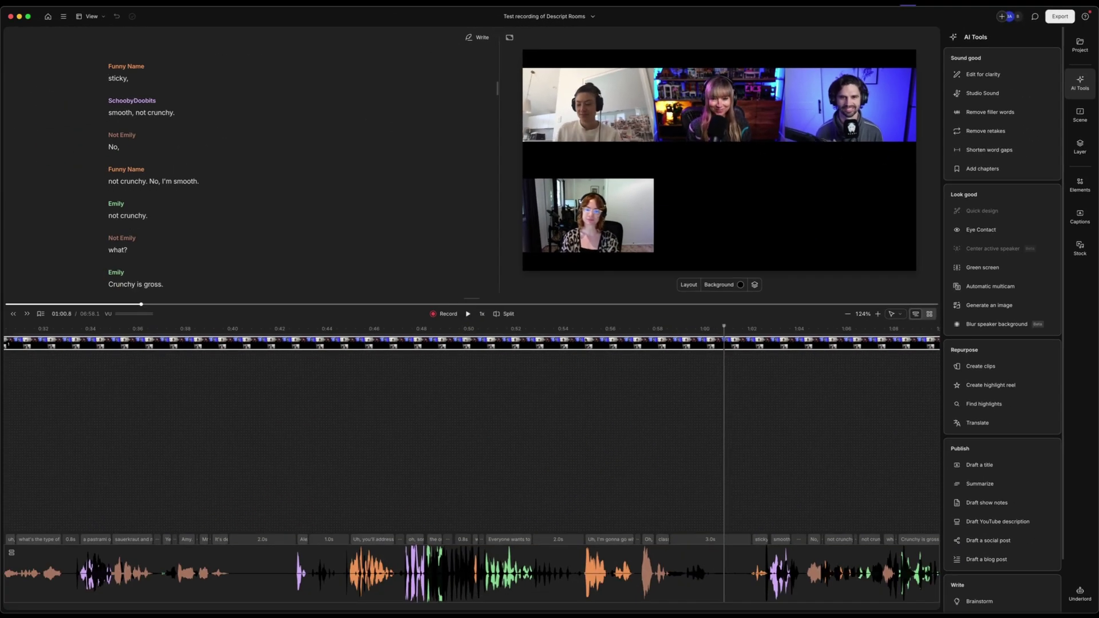
pyautogui.scroll(-8, 523, 355)
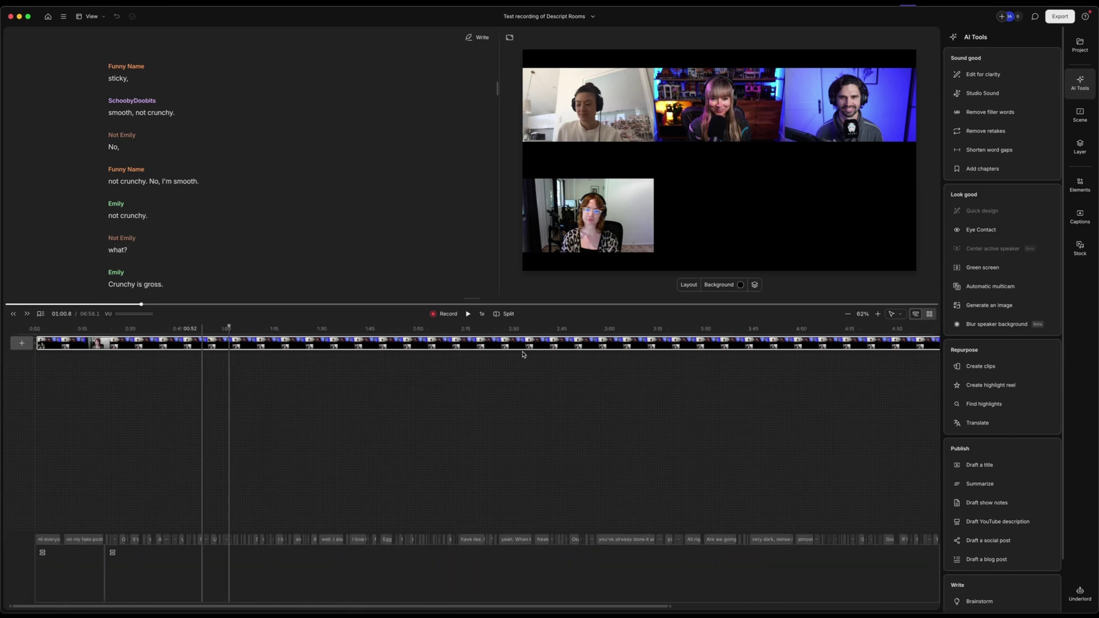
pyautogui.scroll(-1, 523, 355)
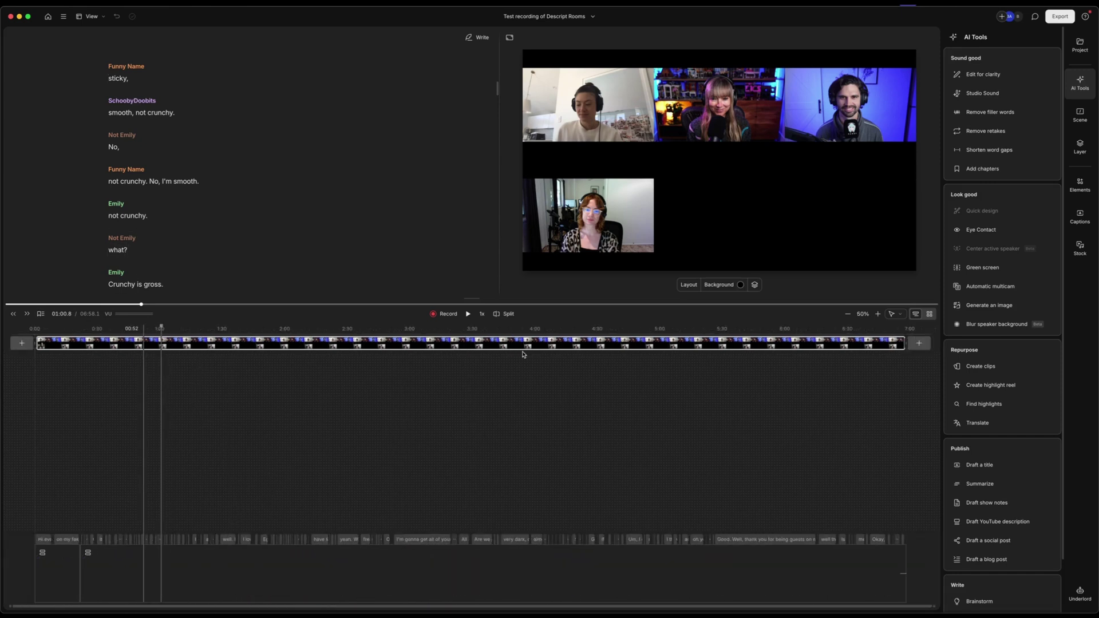
pyautogui.click(731, 466)
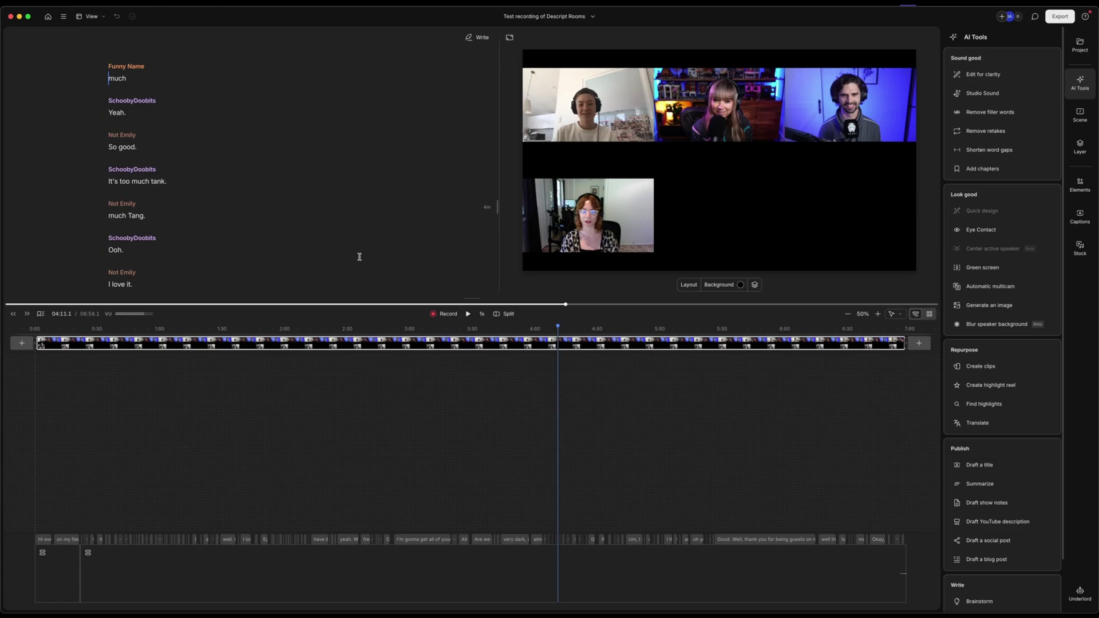
# Search the transcript for 'echo cancellation', stop playback and return the playhead to 03:32.7.
pyautogui.press('cmd+f')
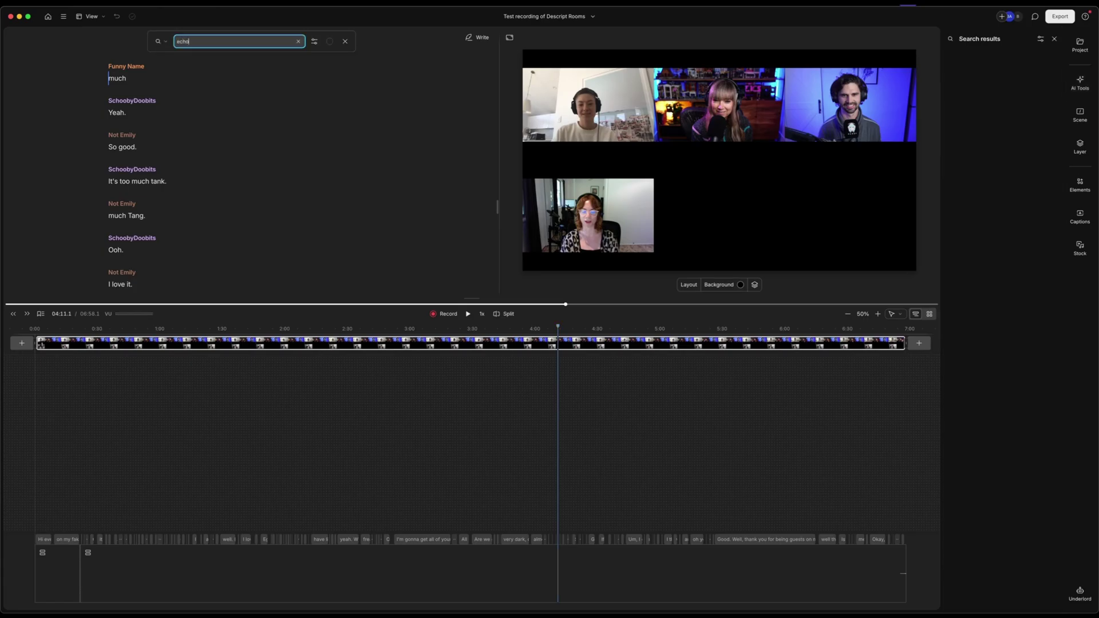
pyautogui.write('echo cancellation')
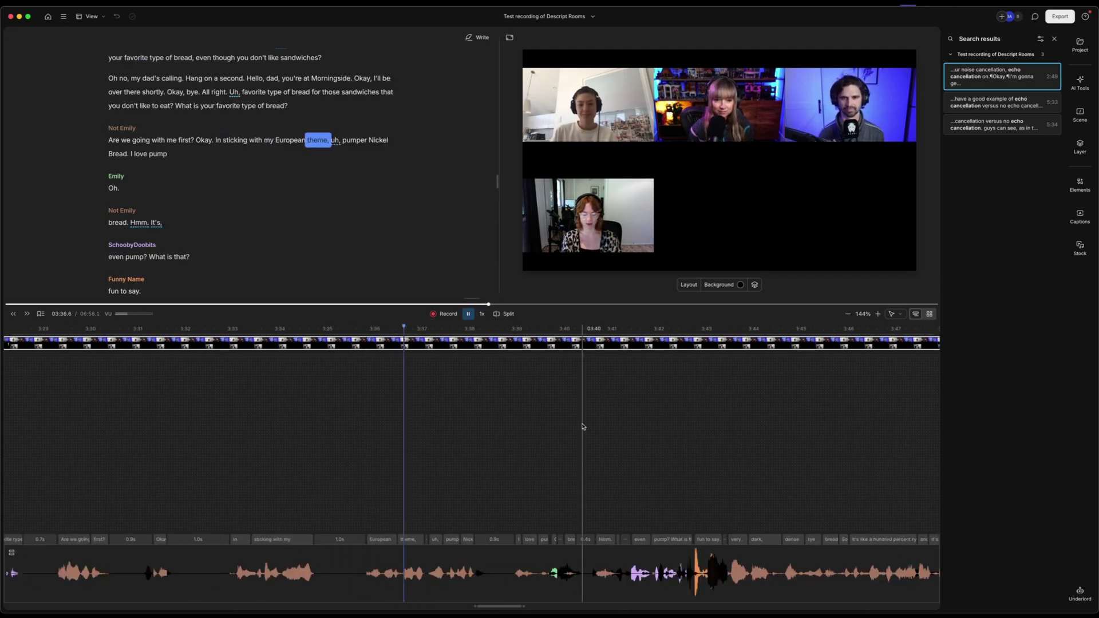
pyautogui.press('space')
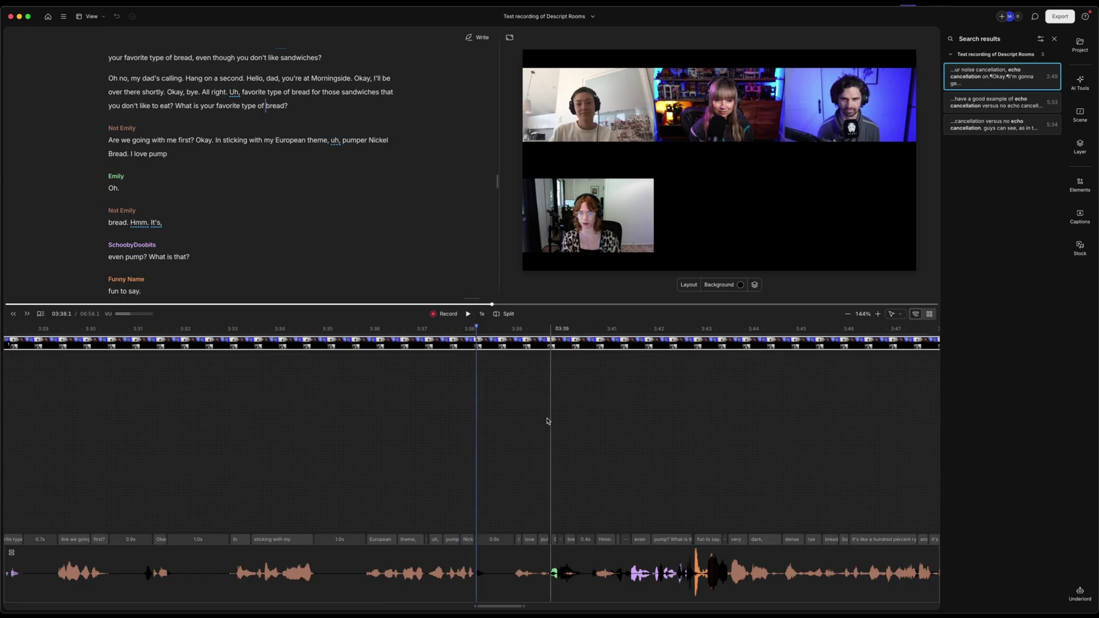
pyautogui.click(221, 411)
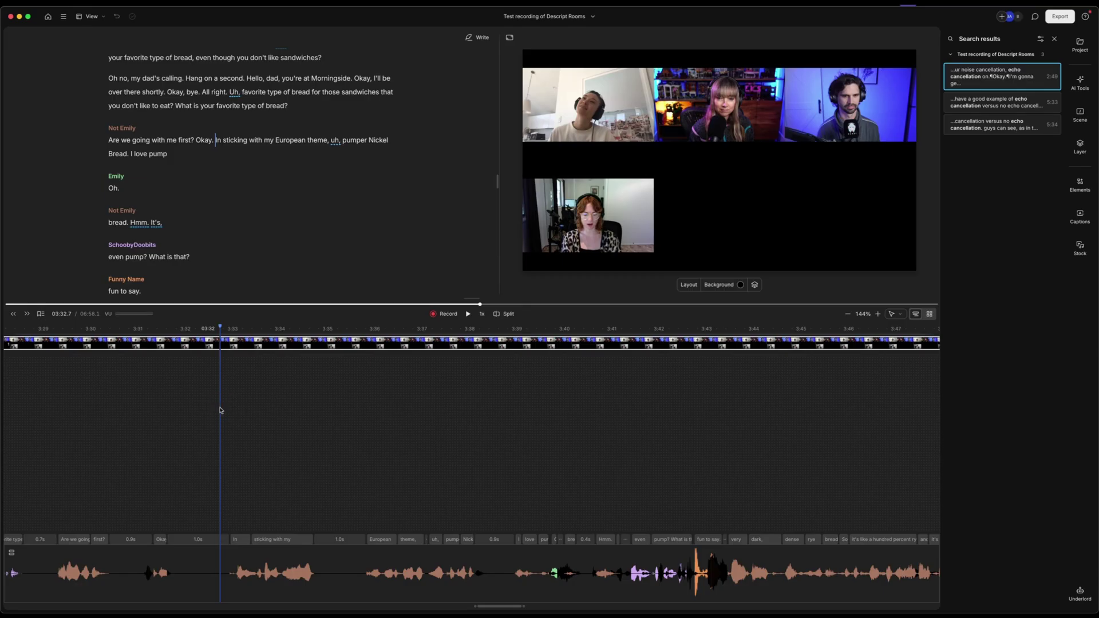
# Play the recording from about 3:45 and stop at 03:49.7.
pyautogui.hscroll(5, 545, 411)
pyautogui.click(545, 411)
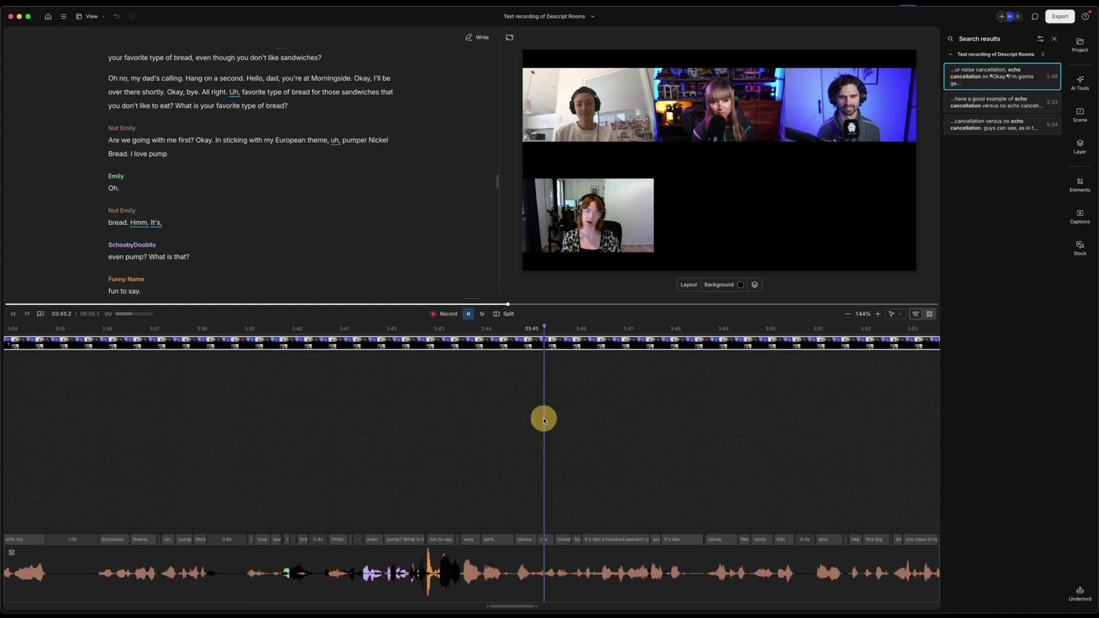
pyautogui.press('space')
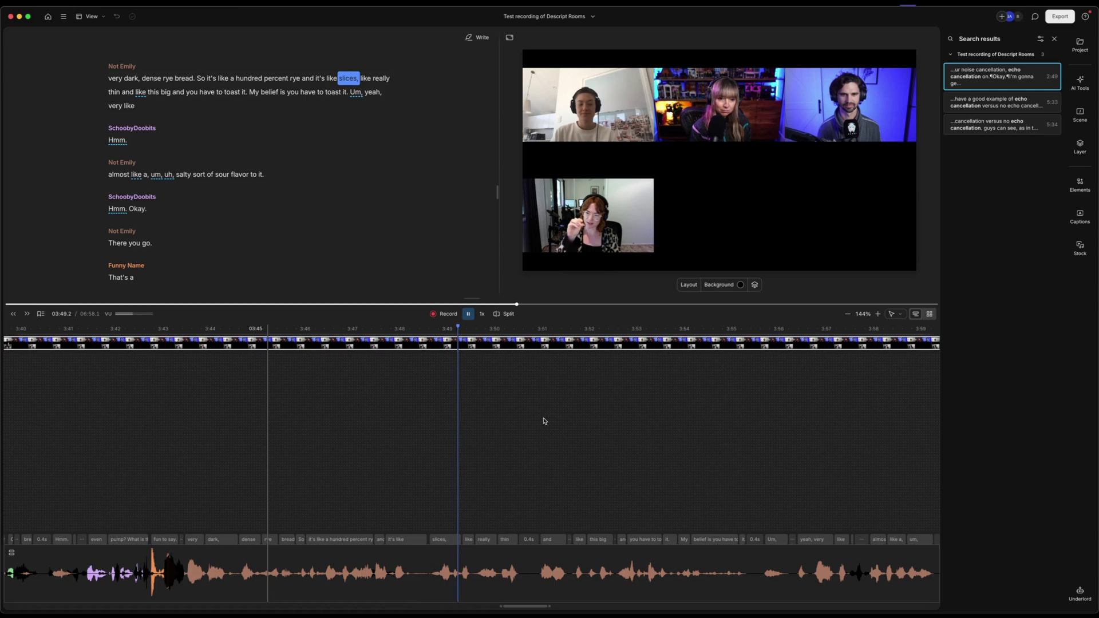
pyautogui.press('space')
# Play from about 4:30, then jump back to 04:20.8 at 'Sourdough' and pause.
pyautogui.hscroll(10, 544, 420)
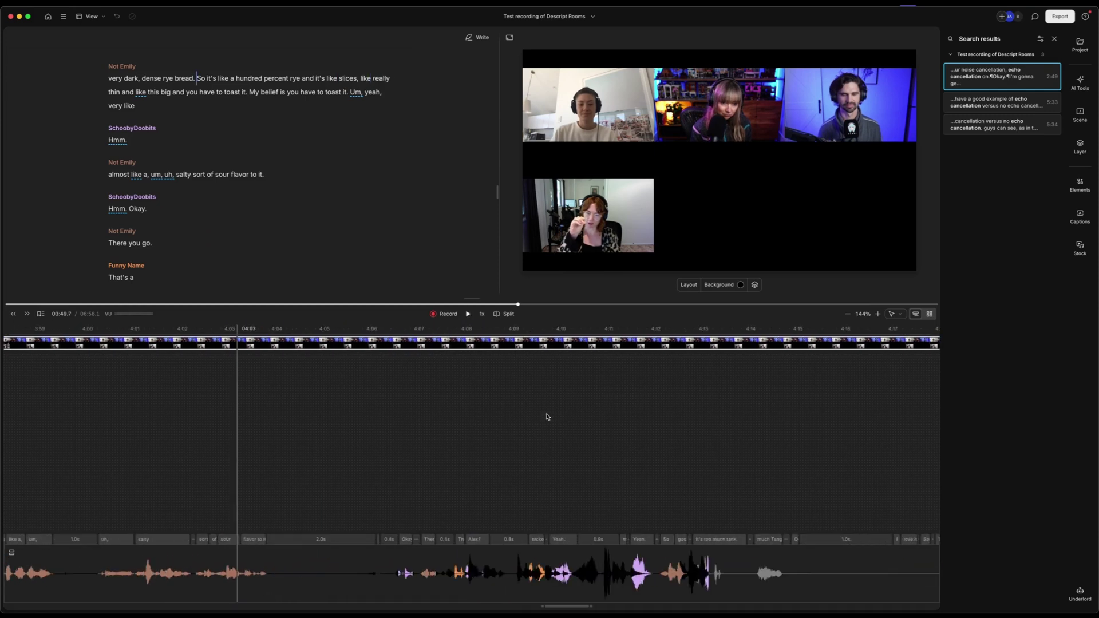
pyautogui.hscroll(5, 514, 422)
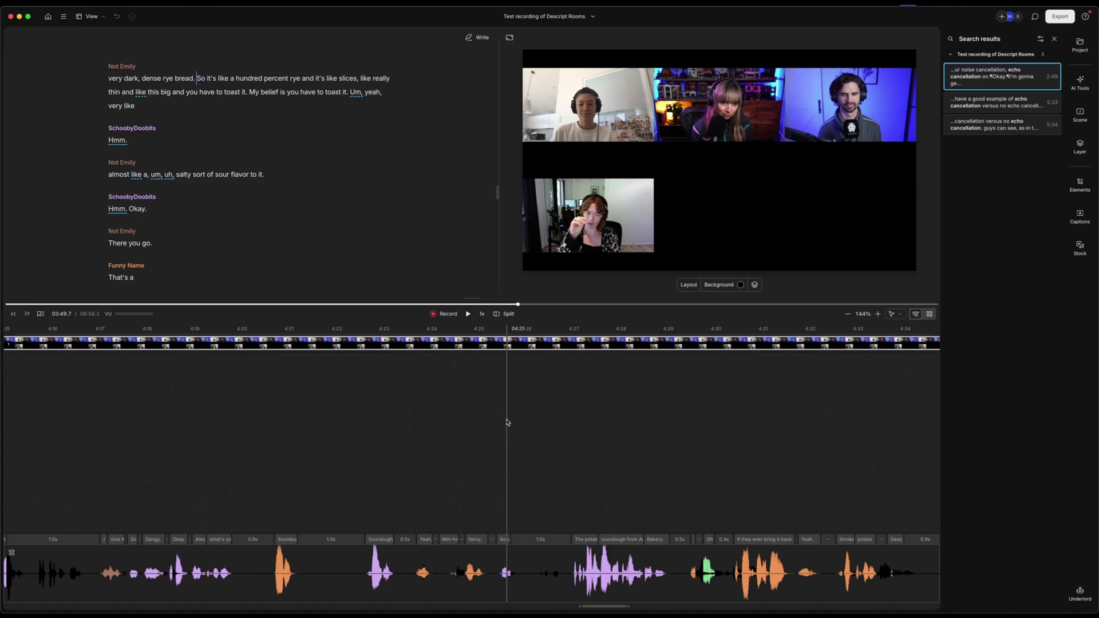
pyautogui.hscroll(3, 506, 422)
pyautogui.click(468, 420)
pyautogui.press('space')
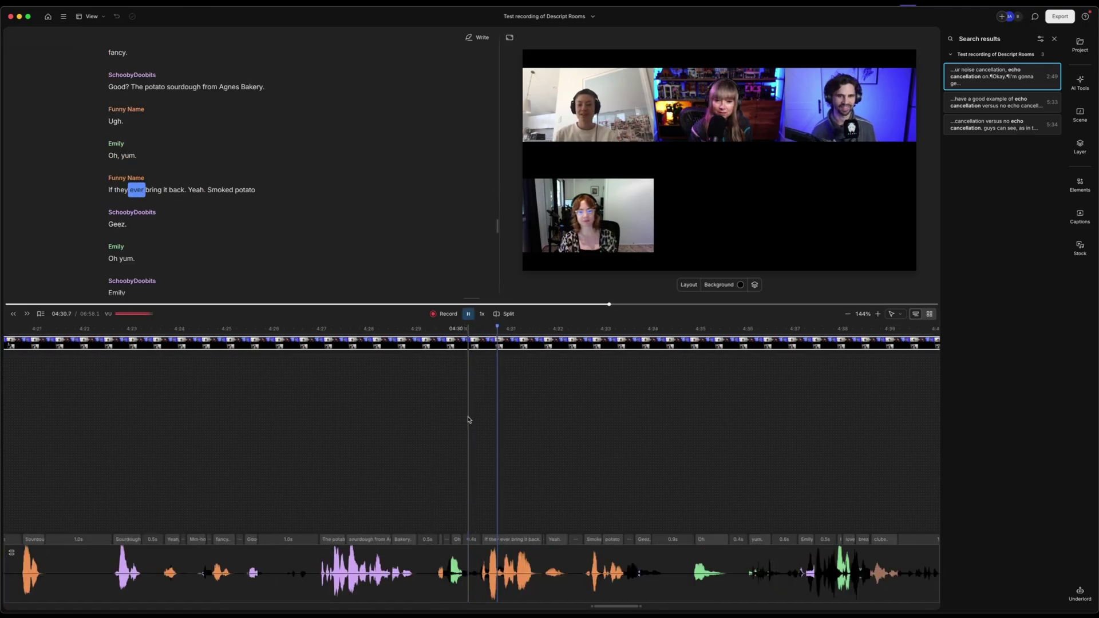
pyautogui.hscroll(3, 468, 420)
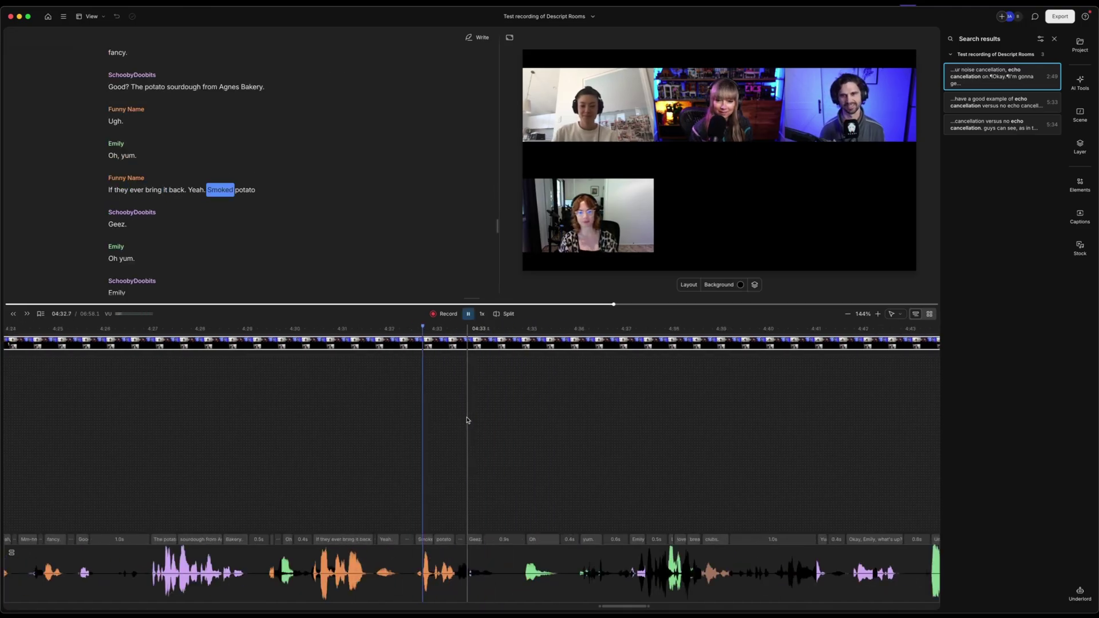
pyautogui.hscroll(-10, 467, 420)
pyautogui.click(657, 411)
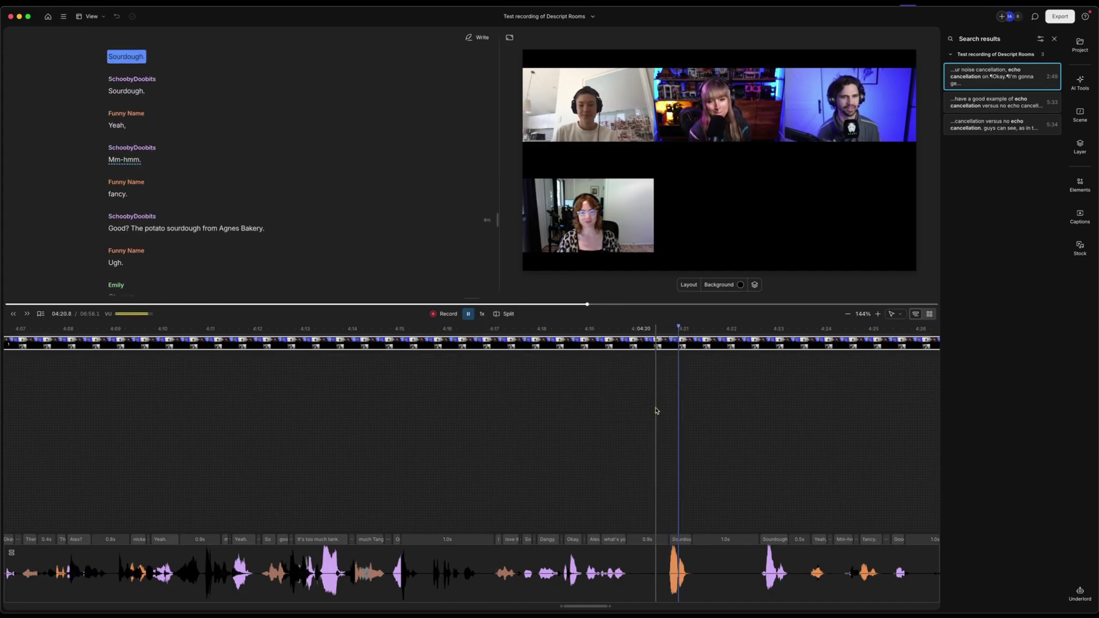
pyautogui.press('space')
# Play the conversation from about 4:41 and stop at 4:48.6.
pyautogui.hscroll(5, 657, 411)
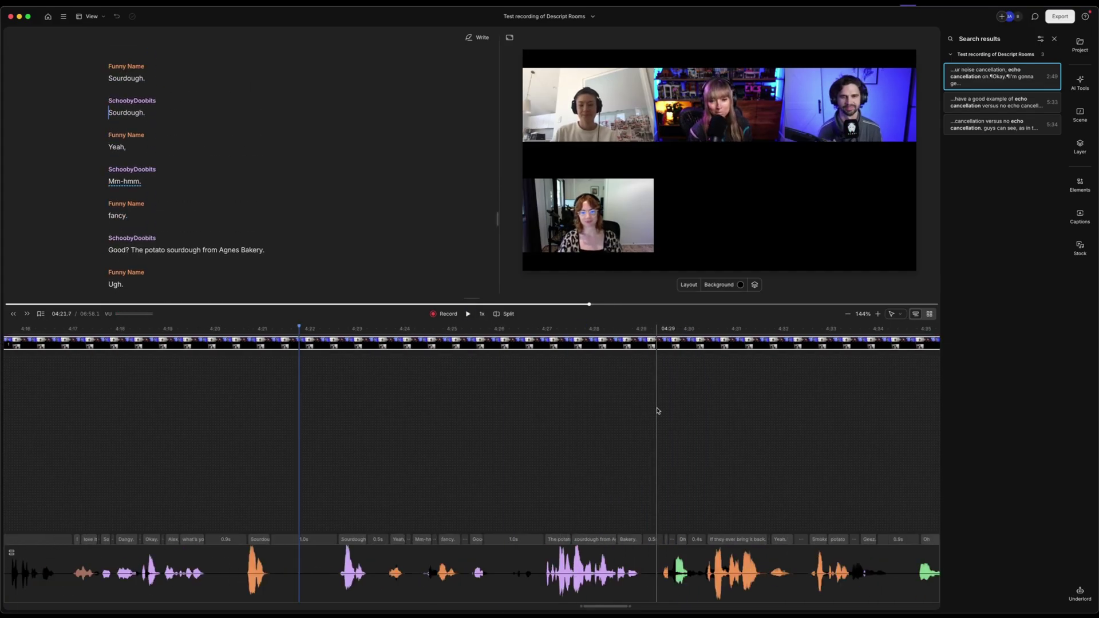
pyautogui.hscroll(12, 657, 413)
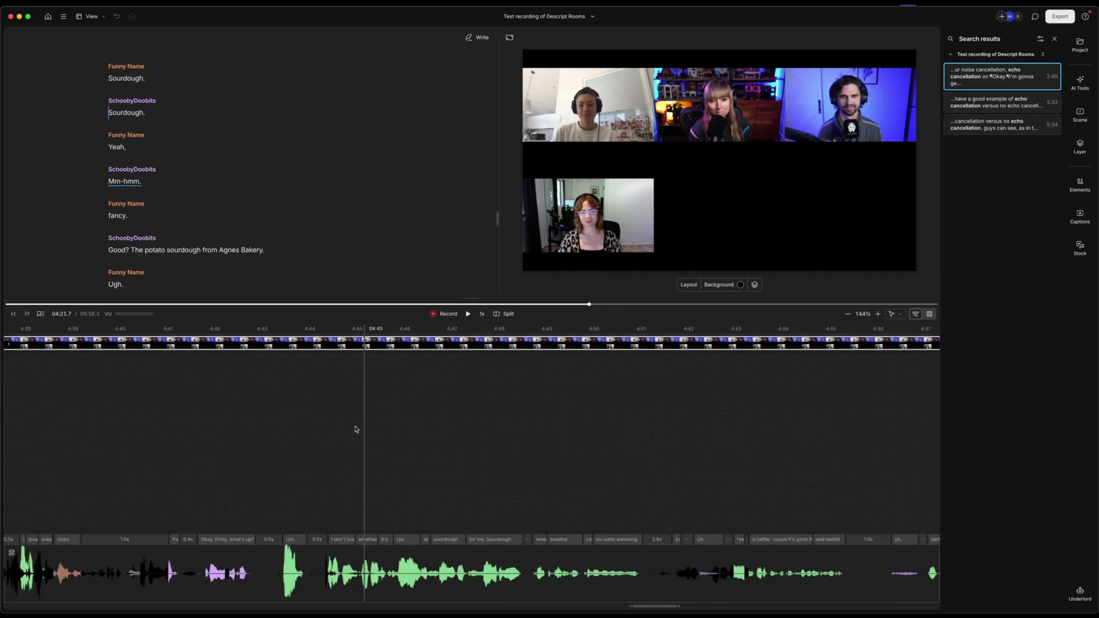
pyautogui.click(197, 434)
pyautogui.press('space')
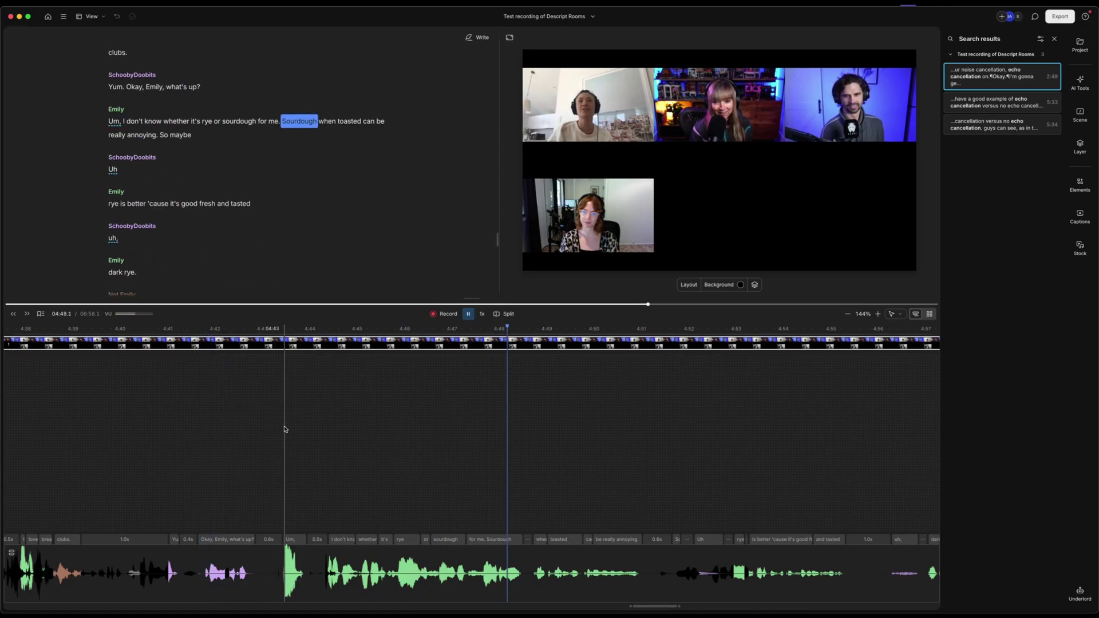
pyautogui.press('space')
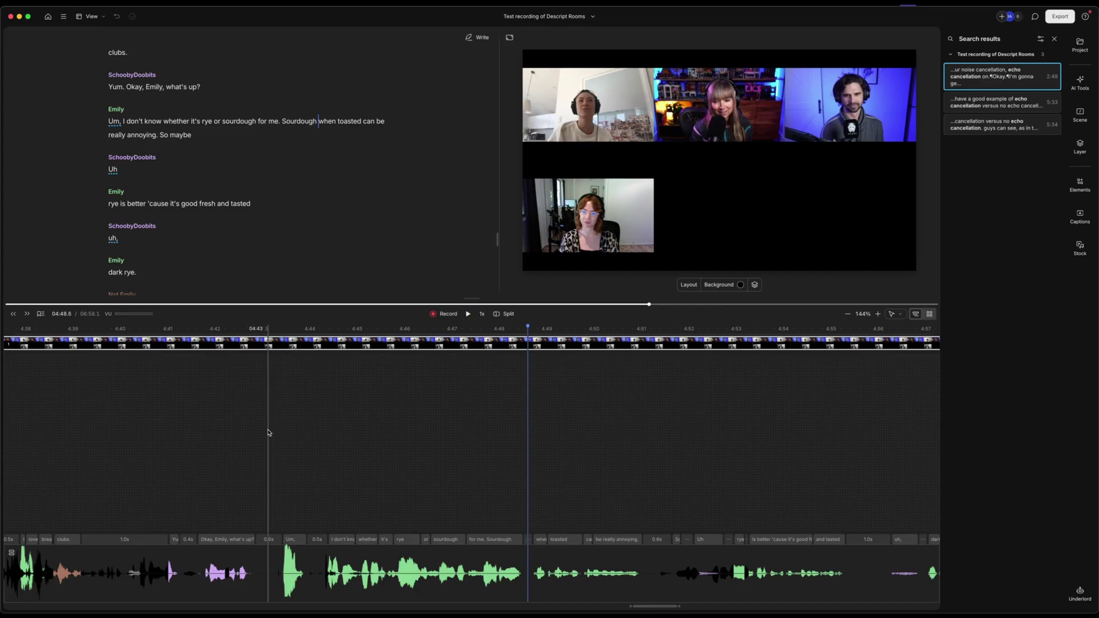
pyautogui.hscroll(5, 269, 433)
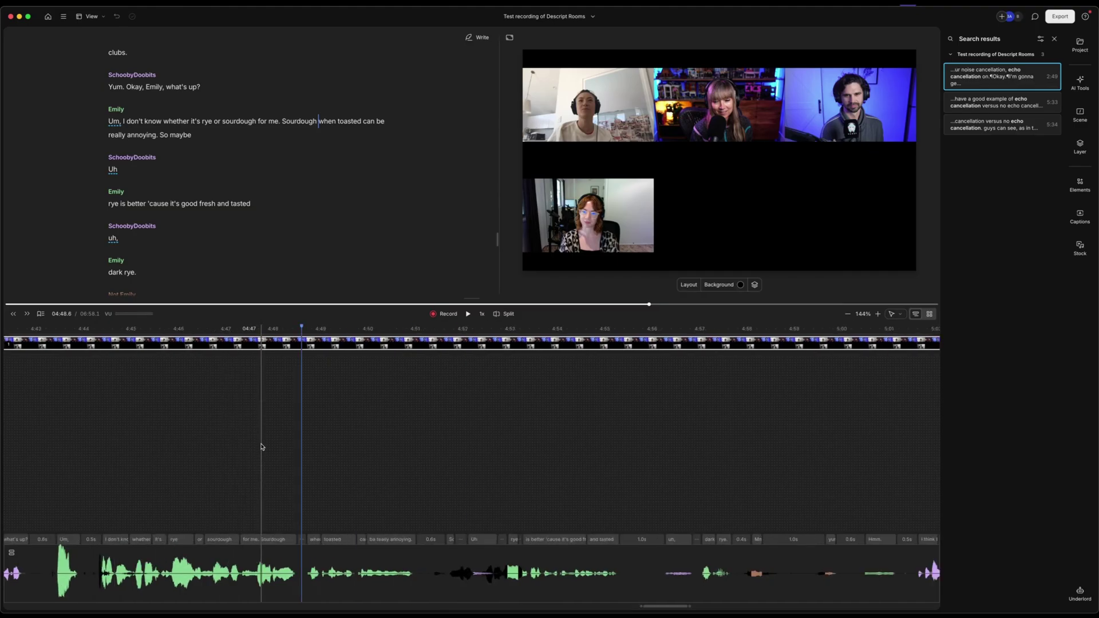
pyautogui.hscroll(-2, 142, 496)
pyautogui.hscroll(-3, 142, 496)
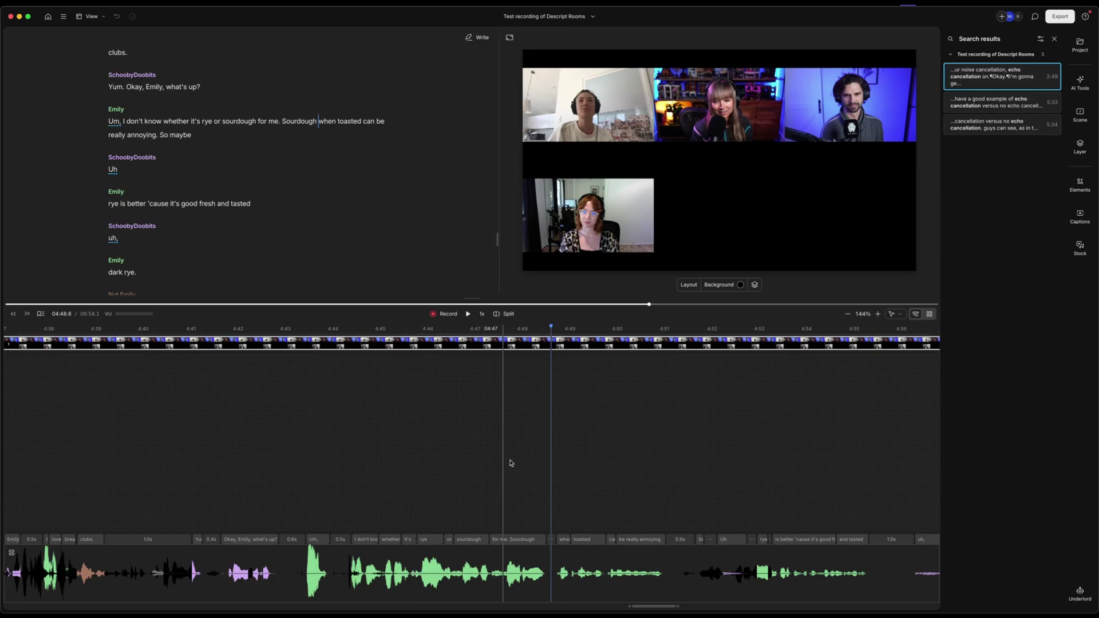
# Close the search results and zoom the timeline out to show the recording's start.
pyautogui.click(1054, 40)
pyautogui.hscroll(6, 756, 425)
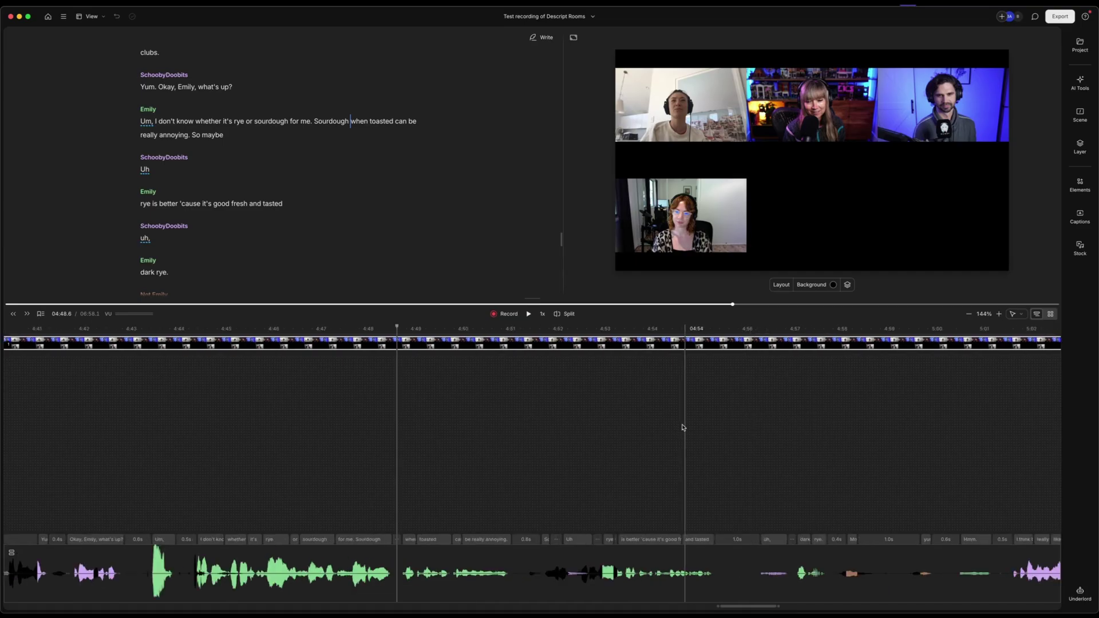
pyautogui.hscroll(1, 617, 435)
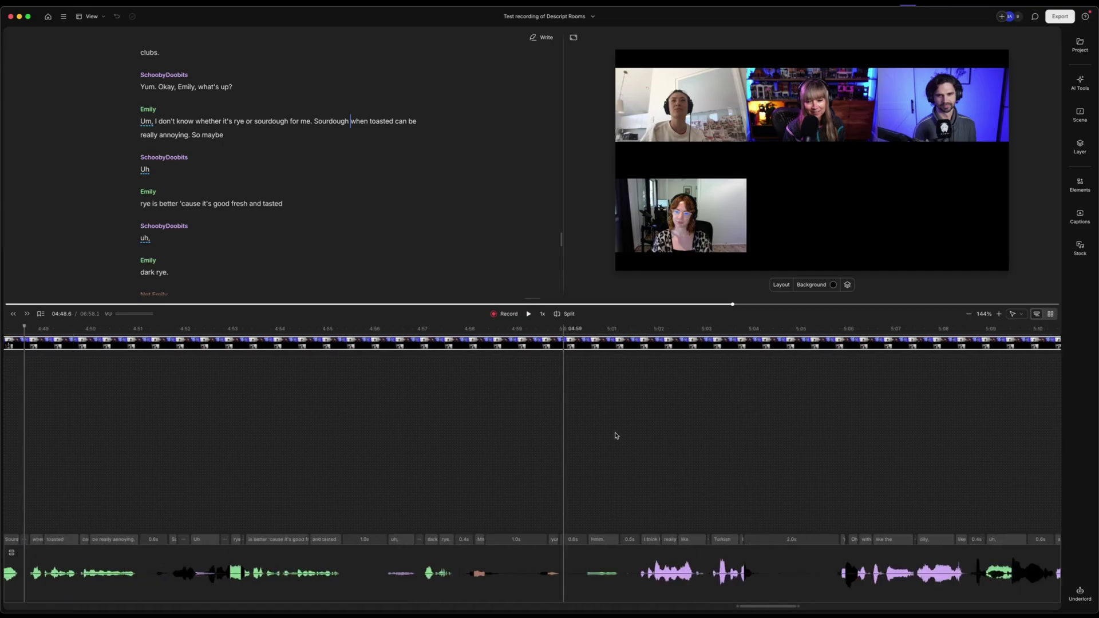
pyautogui.hscroll(4, 616, 436)
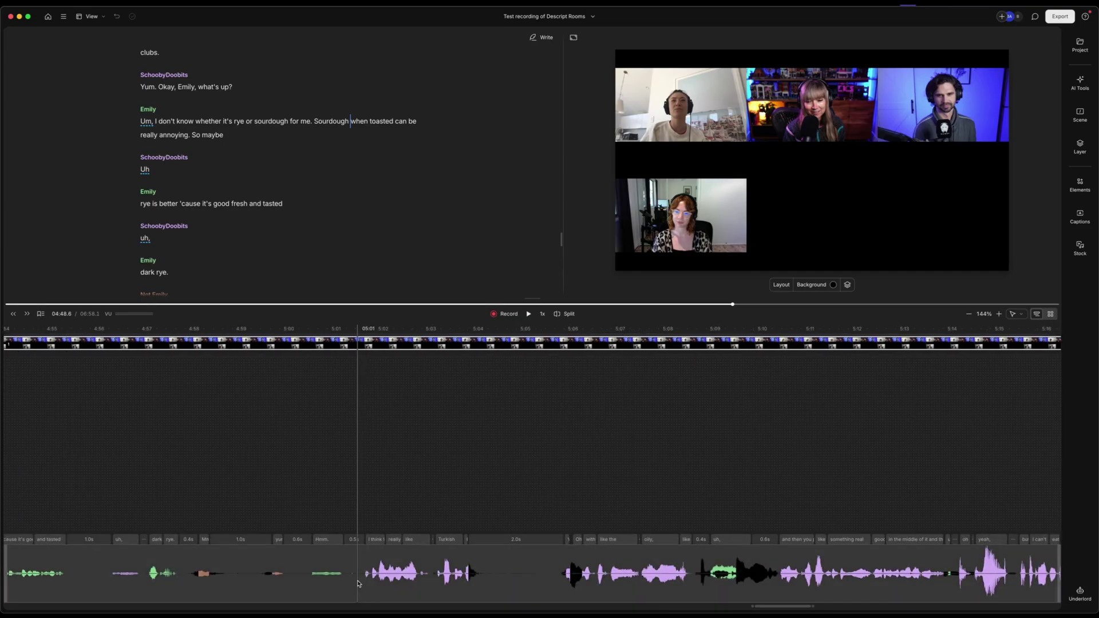
pyautogui.scroll(-6, 359, 583)
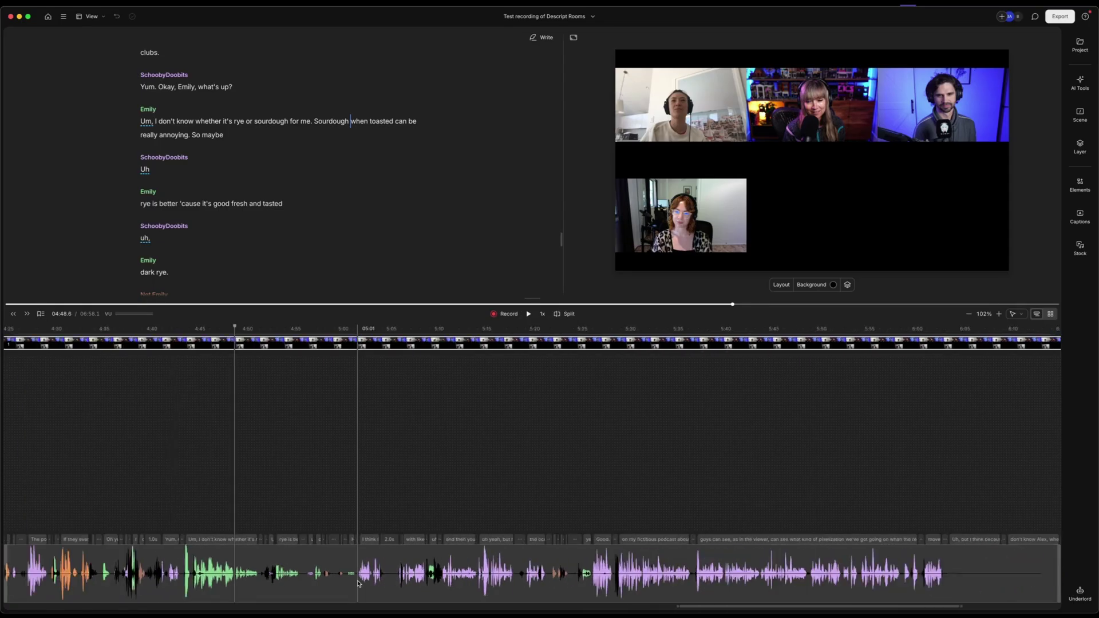
pyautogui.hscroll(-20, 286, 549)
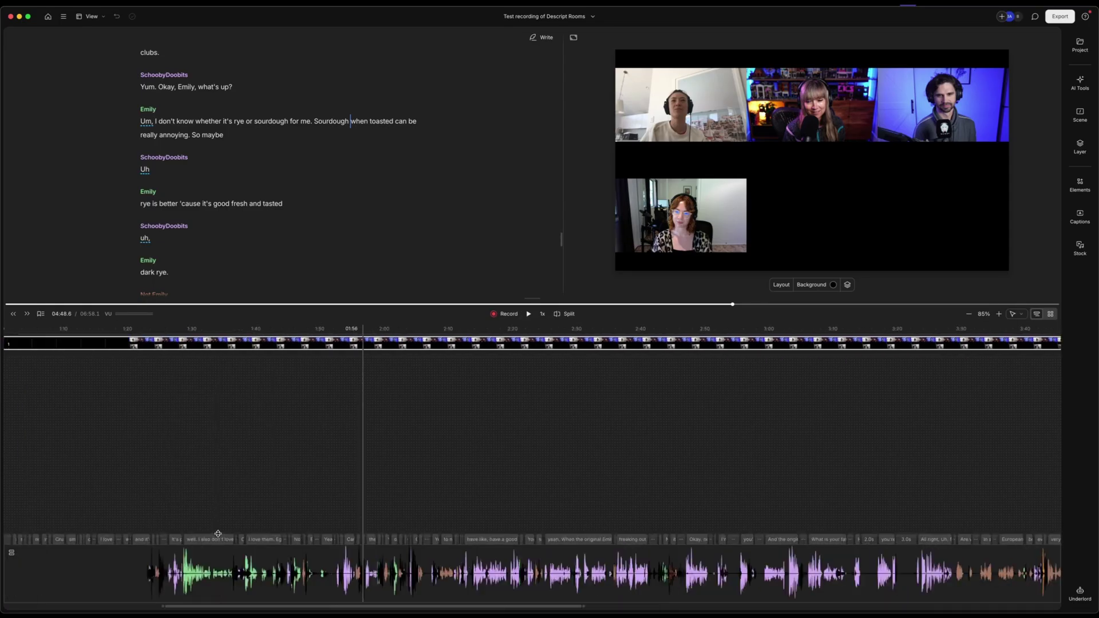
# Split the recording at 0:08.3 after 'these are three' and select the opening clip.
pyautogui.click(89, 487)
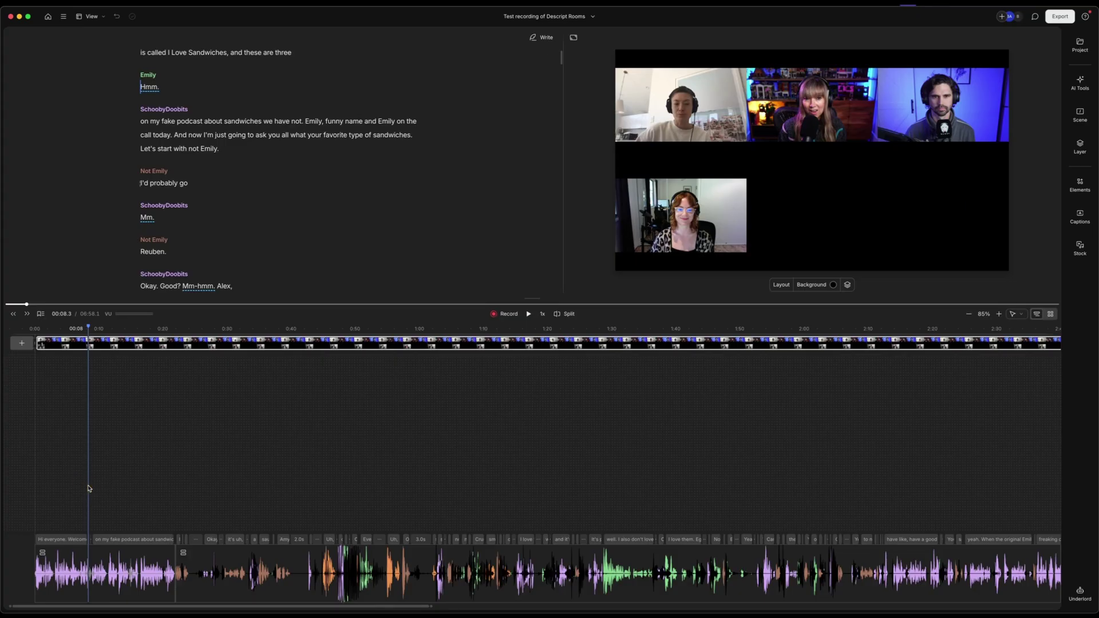
pyautogui.press('s')
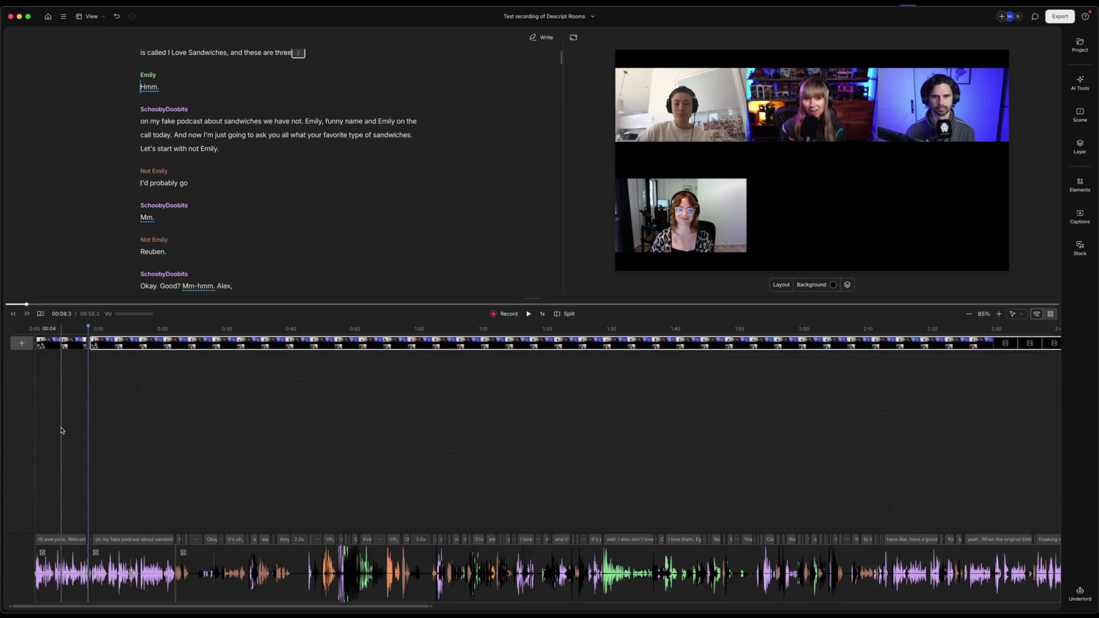
pyautogui.click(60, 344)
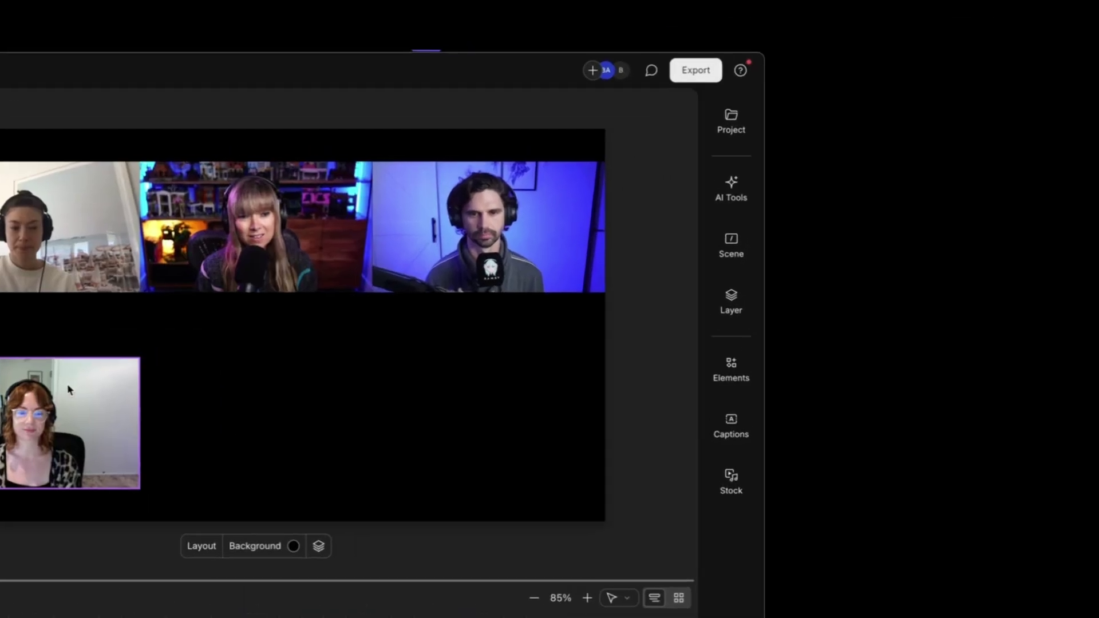
# In the Scene panel, open the Choose layout list and browse other layout packs.
pyautogui.click(1073, 128)
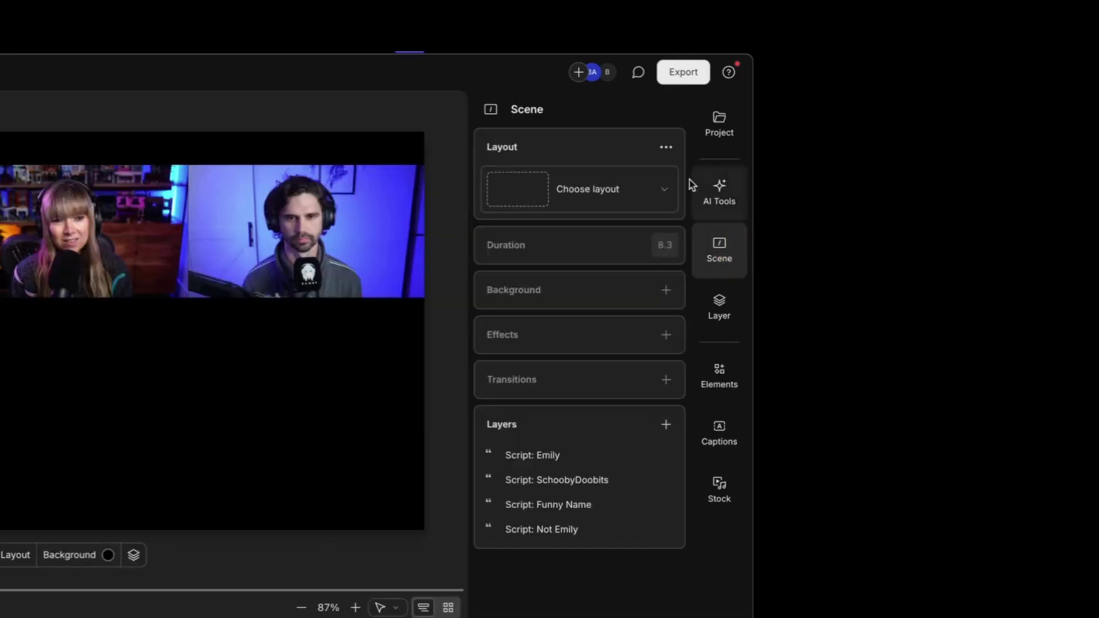
pyautogui.click(667, 191)
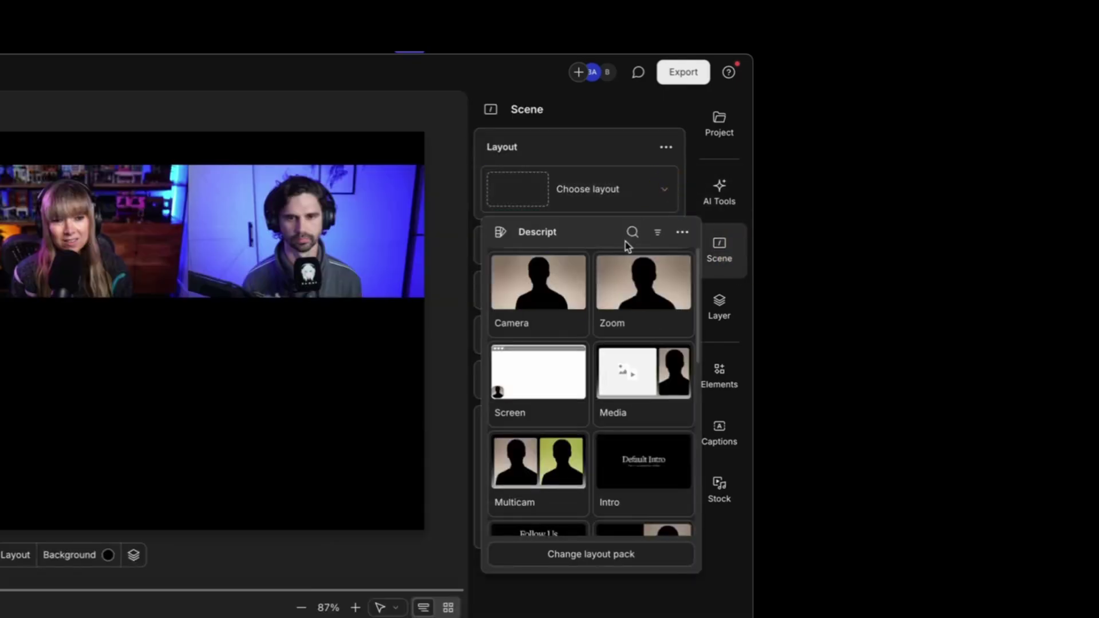
pyautogui.click(591, 555)
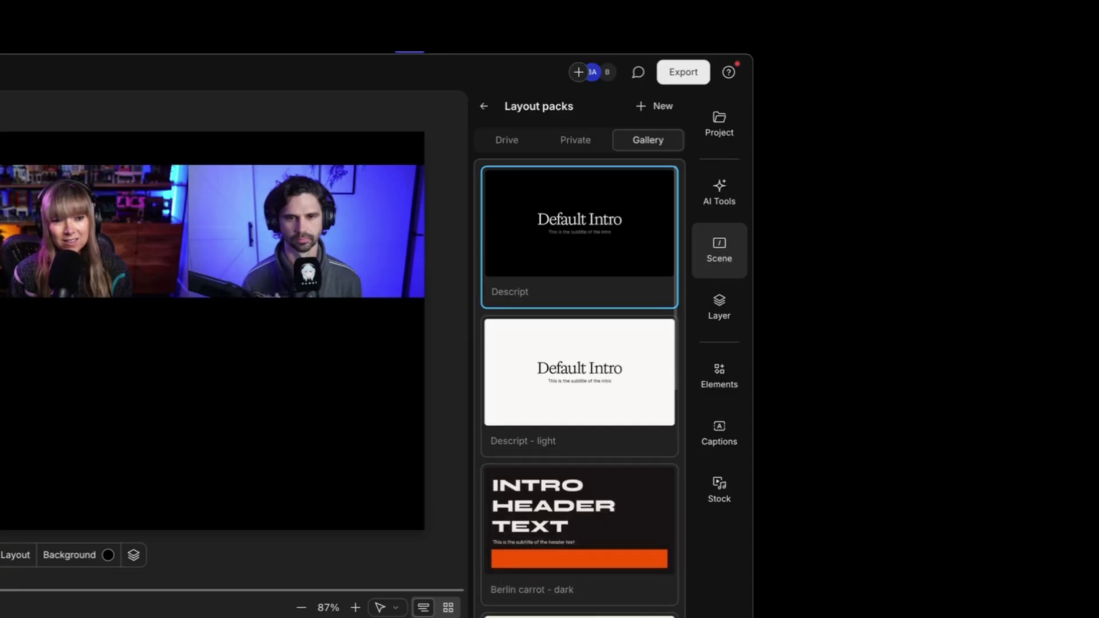
# Browse the layout pack gallery and preview the Dublin kale – dark pack's layouts.
pyautogui.scroll(-4, 589, 593)
pyautogui.scroll(-8, 579, 390)
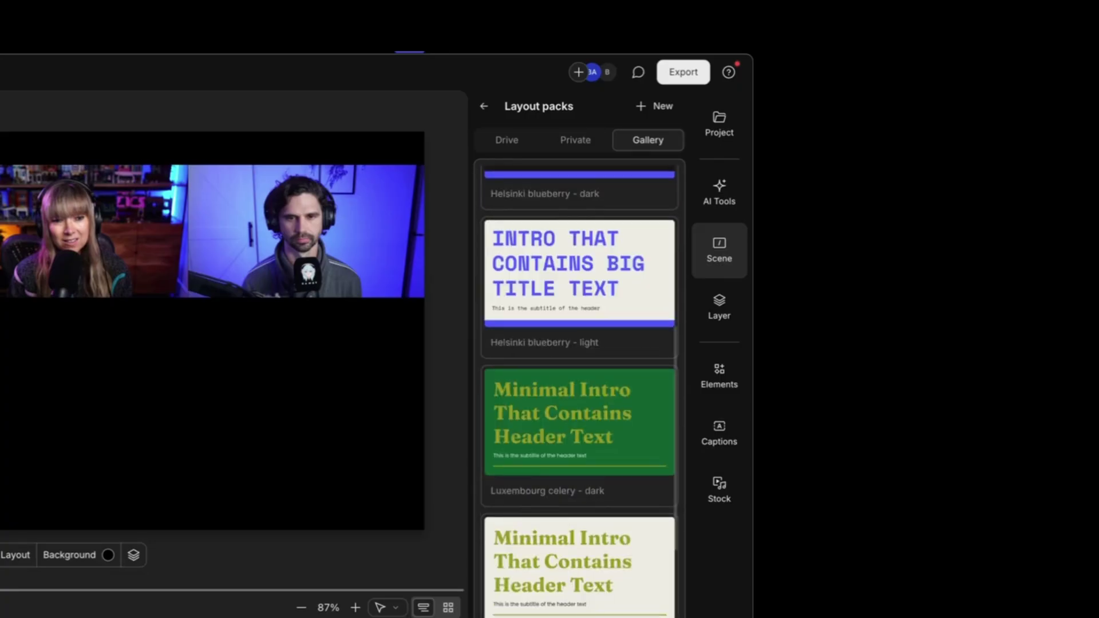
pyautogui.scroll(-7, 580, 389)
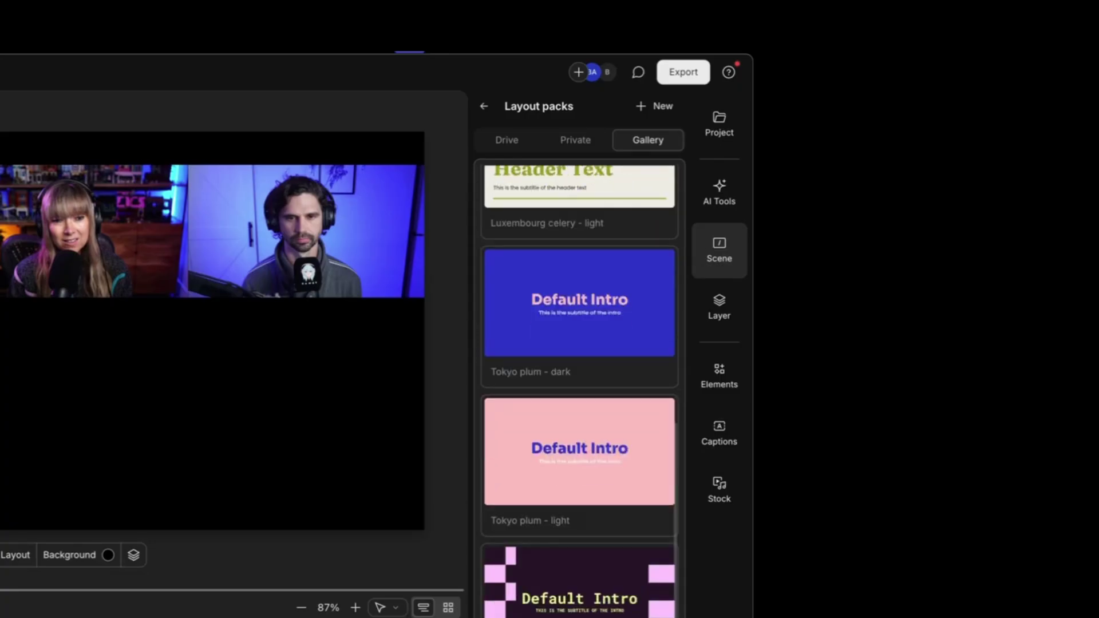
pyautogui.scroll(-9, 580, 389)
pyautogui.scroll(2, 580, 613)
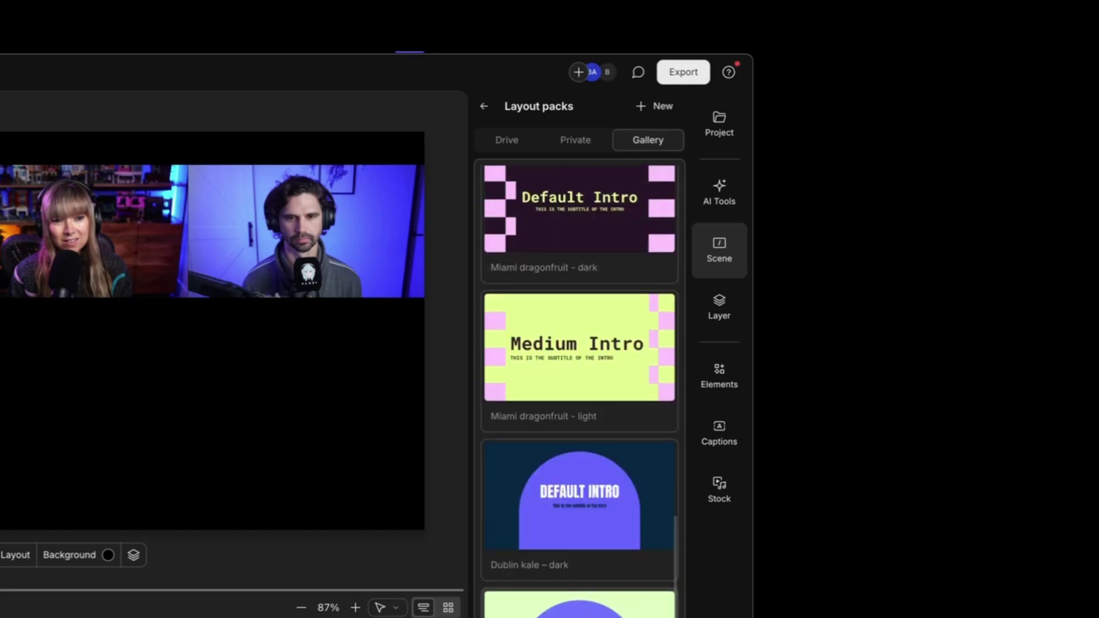
pyautogui.moveTo(553, 491)
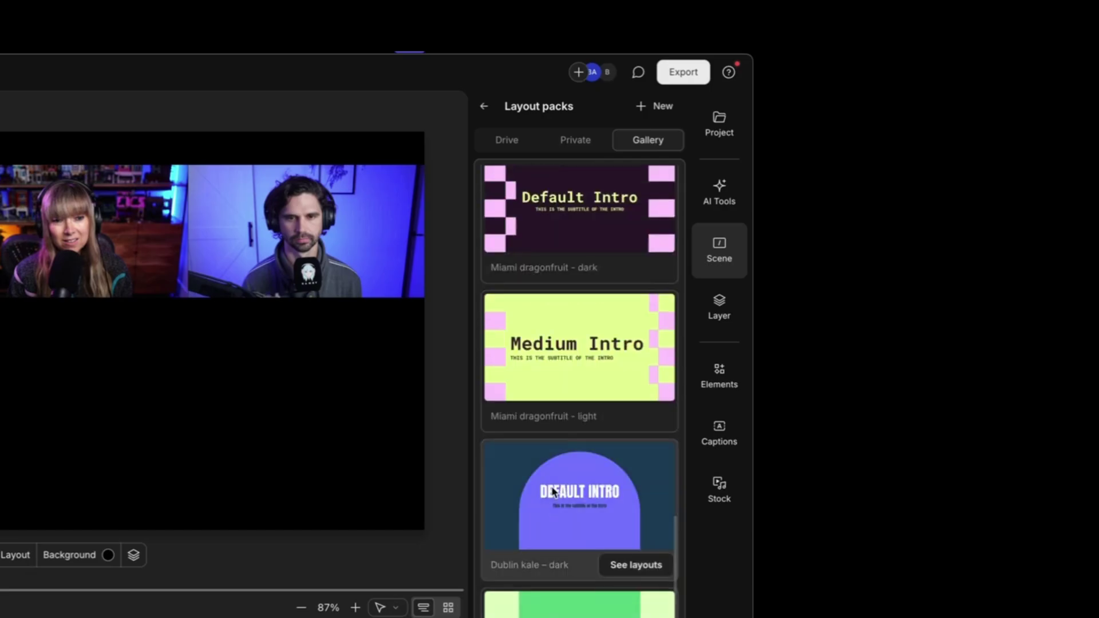
pyautogui.click(642, 566)
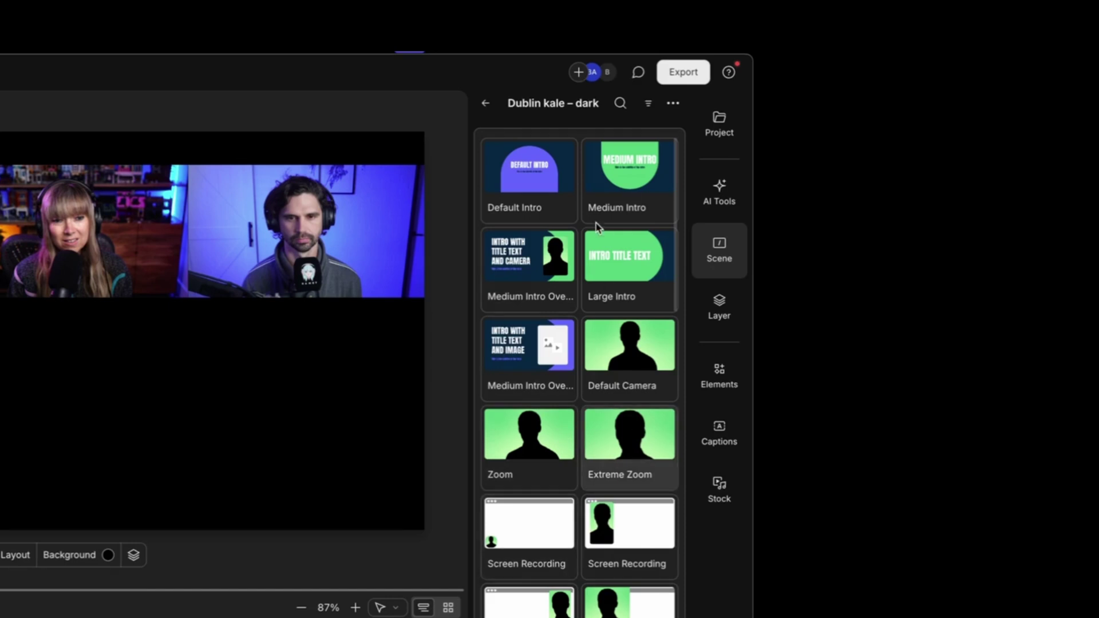
pyautogui.scroll(-1, 527, 517)
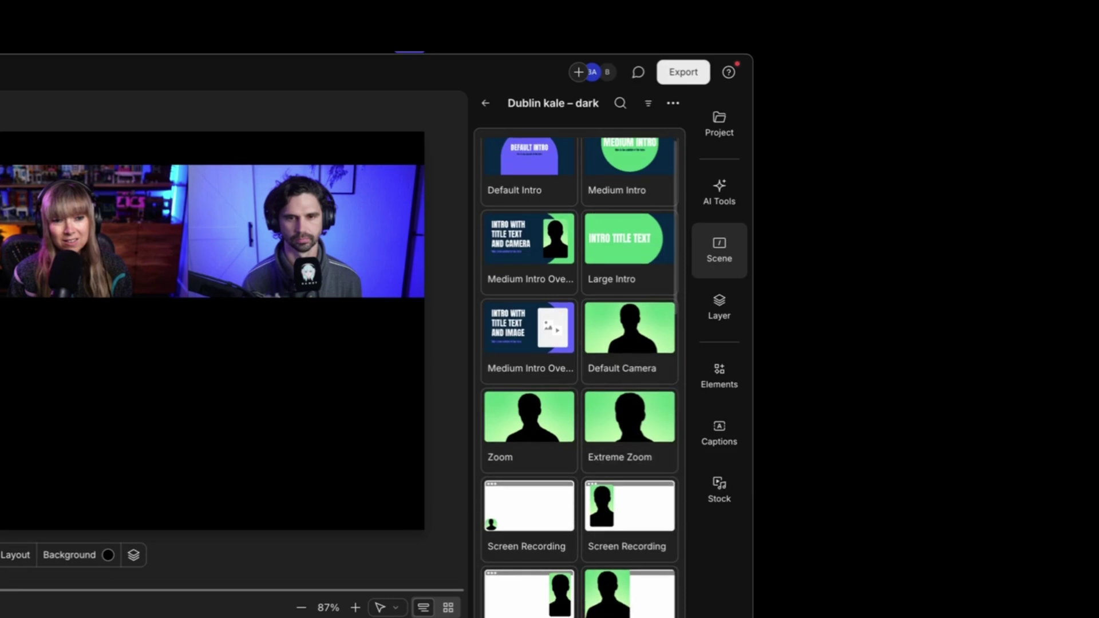
pyautogui.scroll(-10, 579, 378)
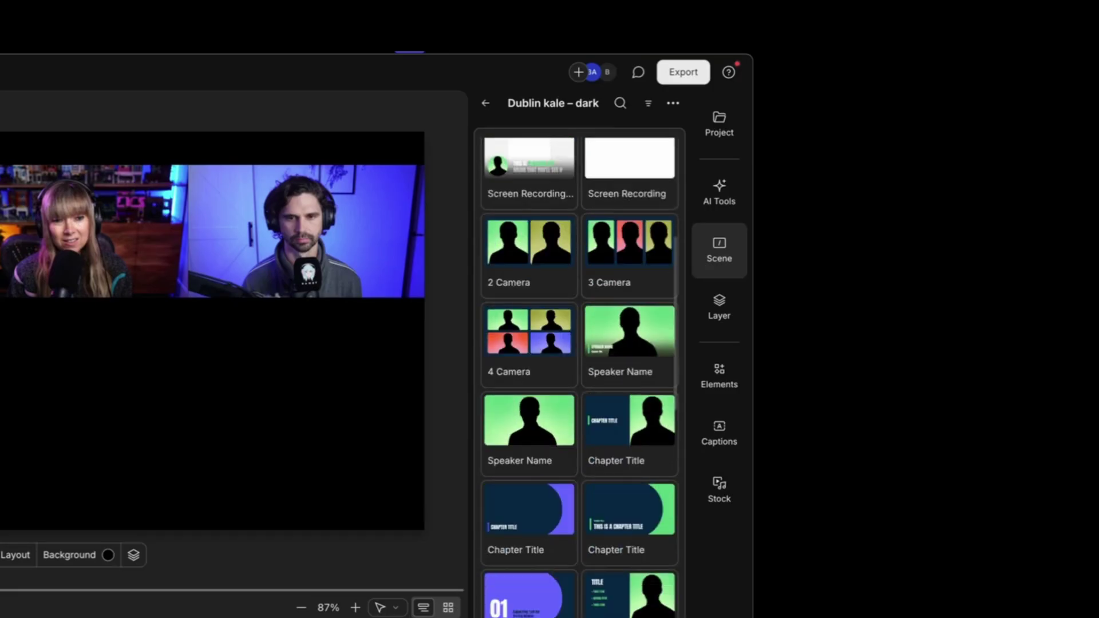
pyautogui.scroll(10, 587, 489)
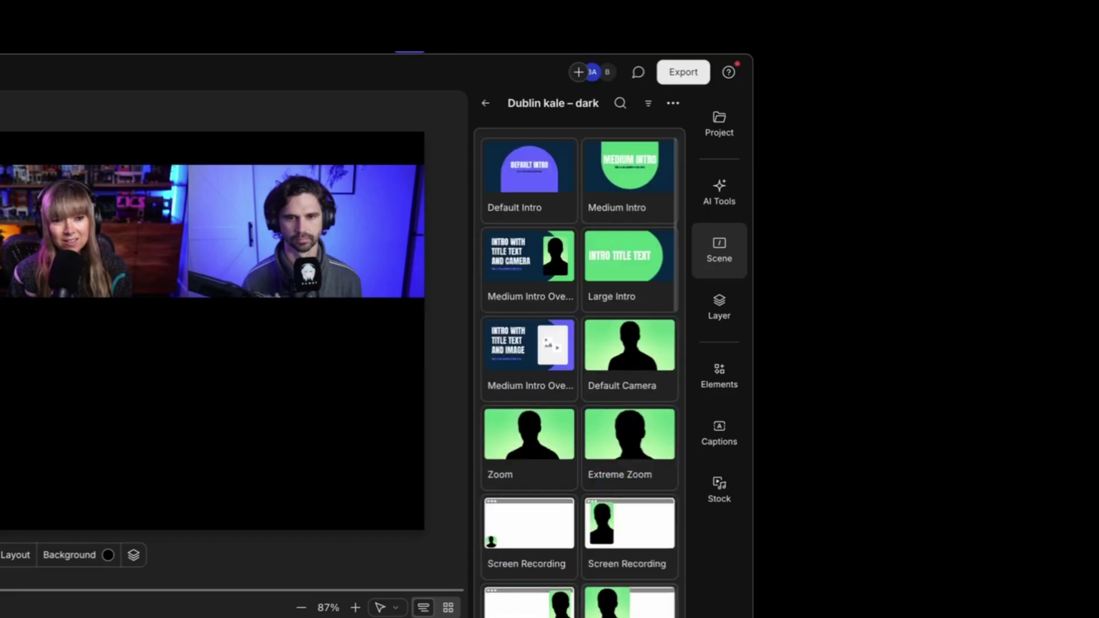
# Preview the layouts in the Berlin carrot dark pack.
pyautogui.click(487, 106)
pyautogui.moveTo(569, 601)
pyautogui.click(635, 591)
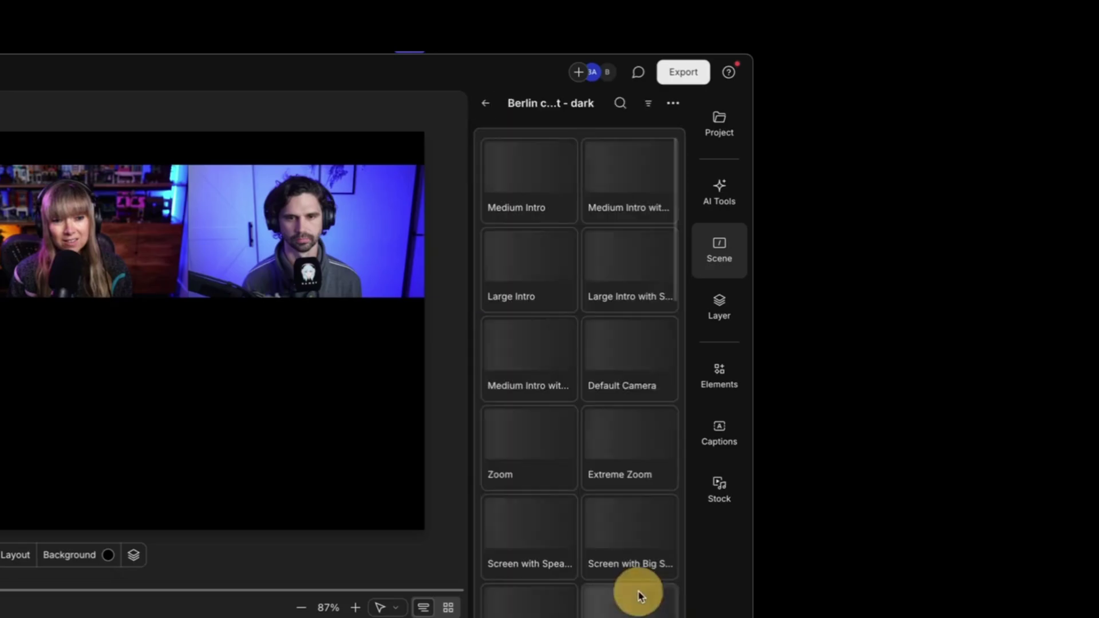
pyautogui.scroll(-5, 525, 612)
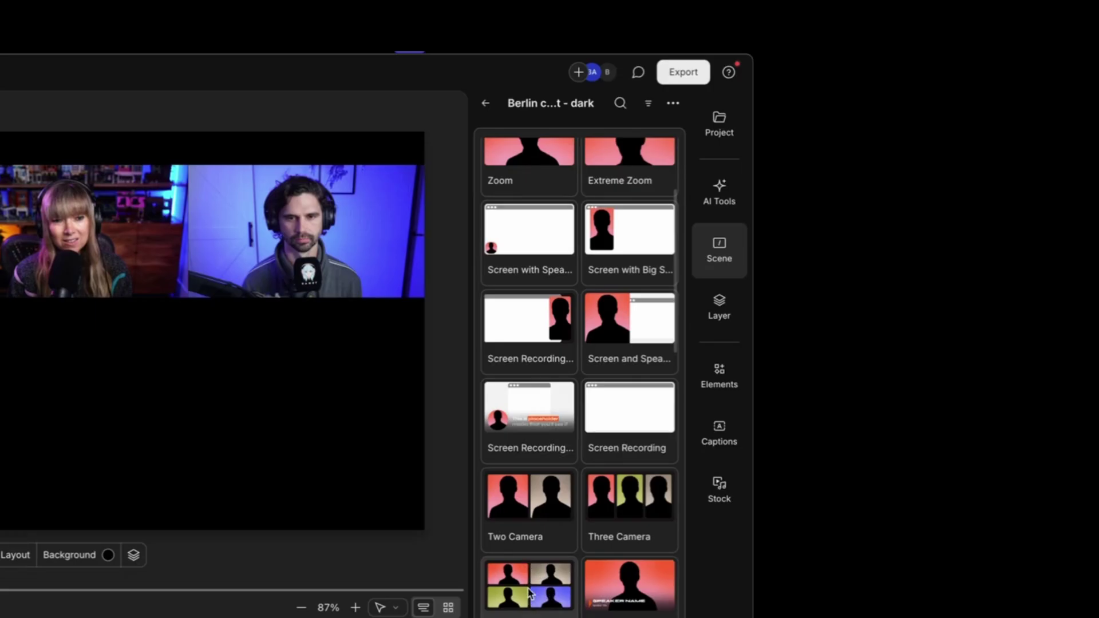
pyautogui.click(485, 103)
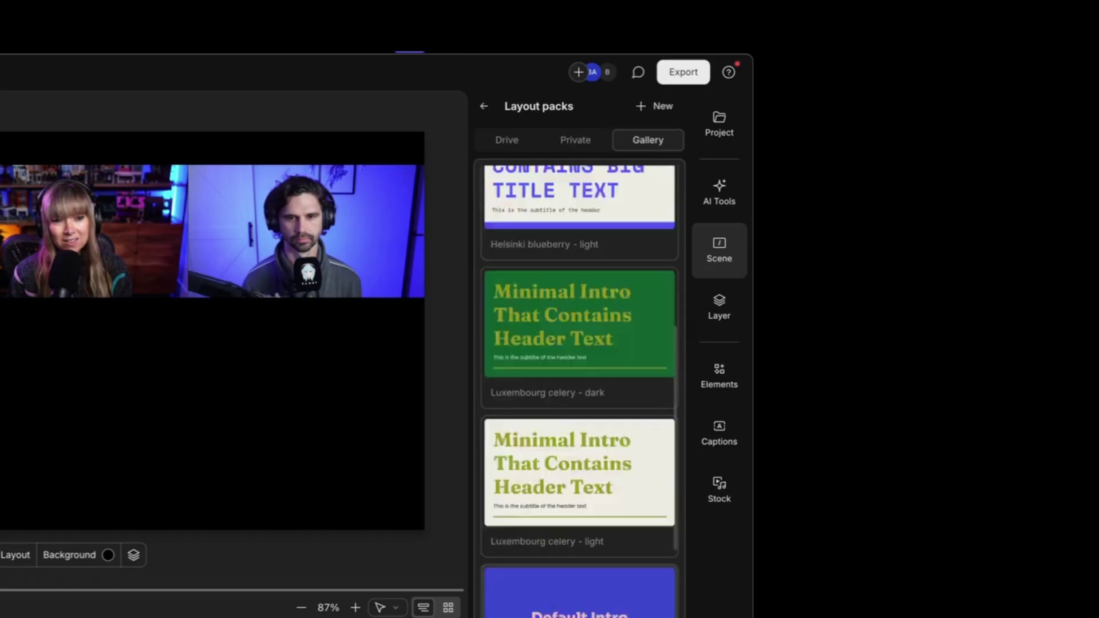
# Apply the Reykjavik cherry dark pack's 4 Camera layout to the opening scene.
pyautogui.scroll(-5, 580, 389)
pyautogui.scroll(-10, 579, 389)
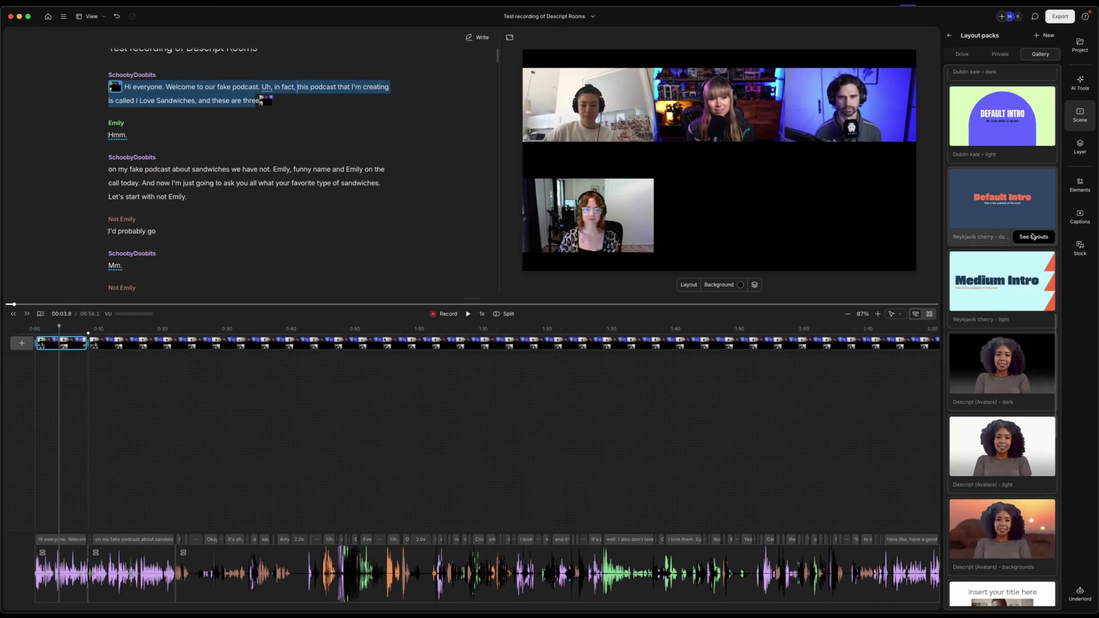
pyautogui.click(1034, 237)
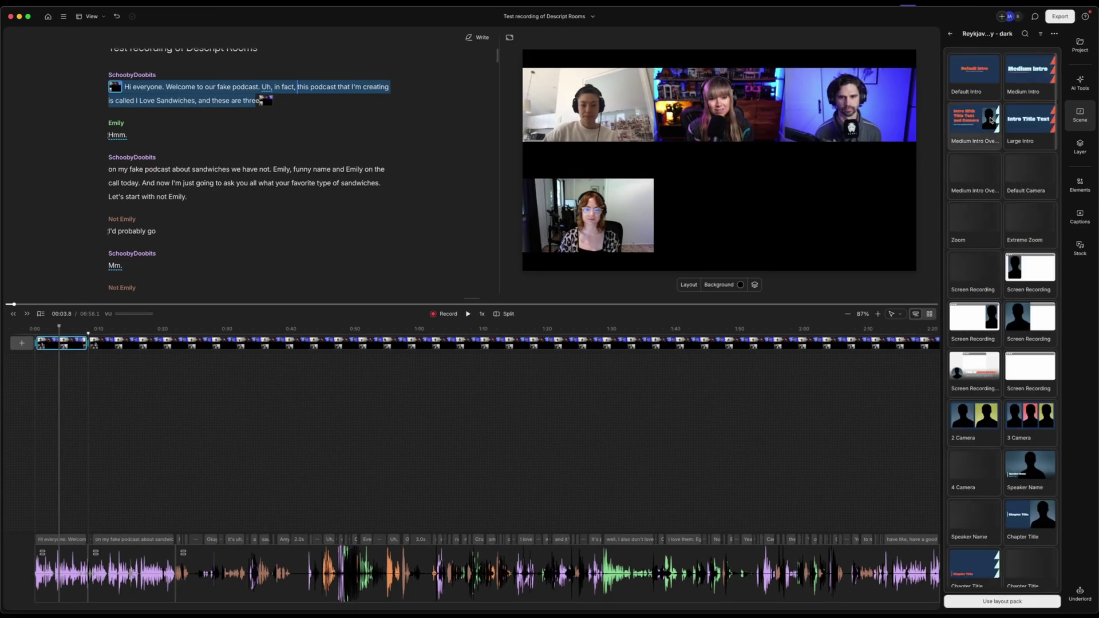
pyautogui.scroll(-3, 989, 443)
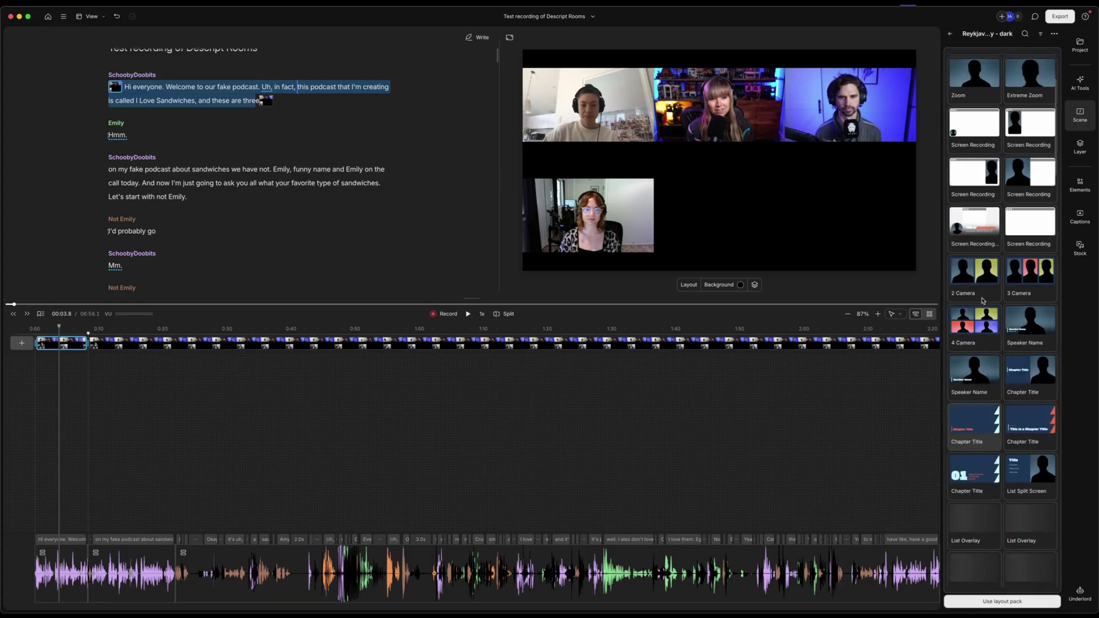
pyautogui.click(972, 331)
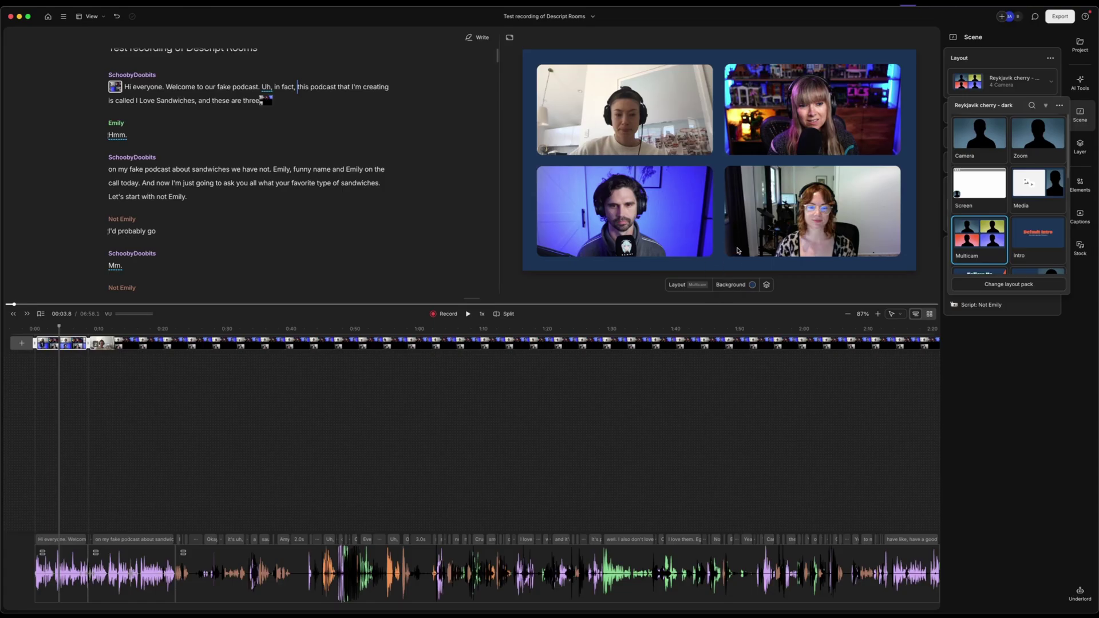
# Switch the opening scene's layout pack to Berlin carrot dark, keeping the Four Camera grid.
pyautogui.press('Escape')
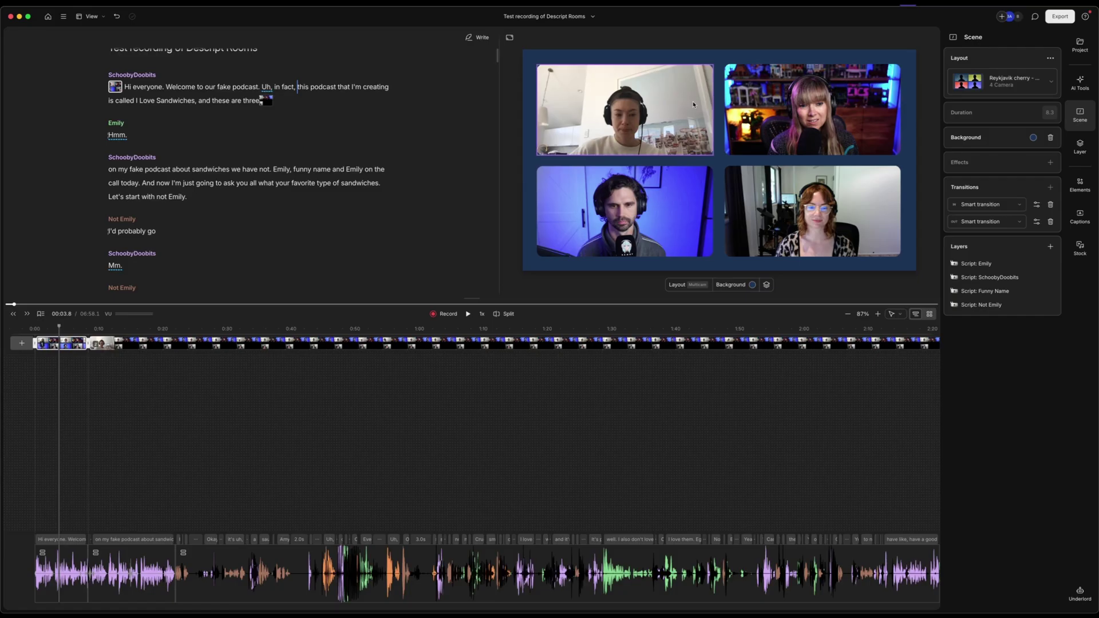
pyautogui.click(1052, 85)
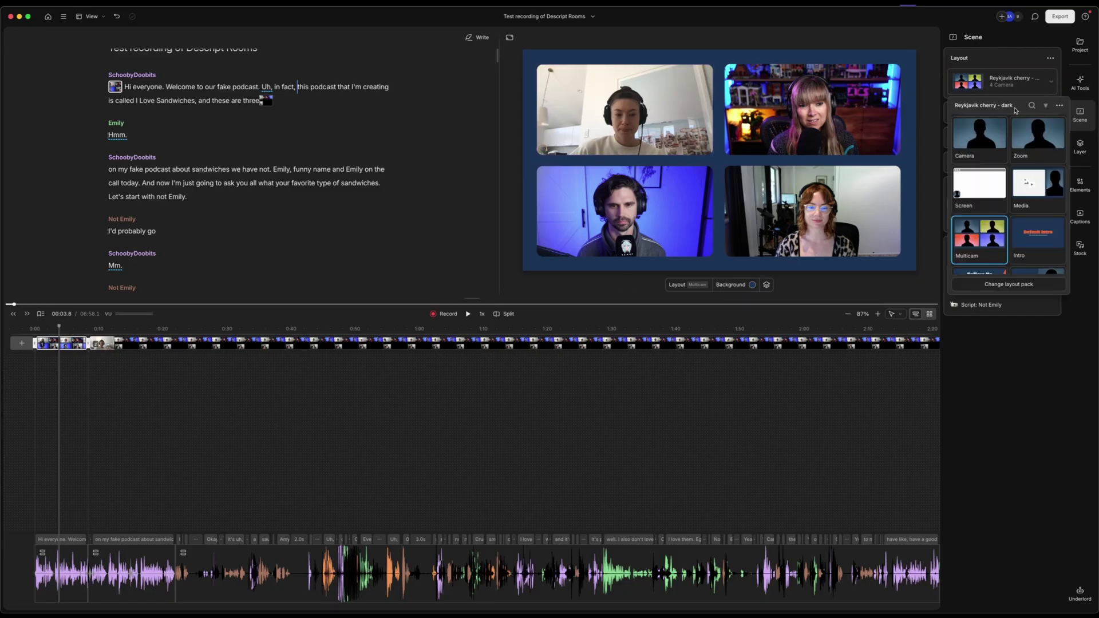
pyautogui.click(1009, 284)
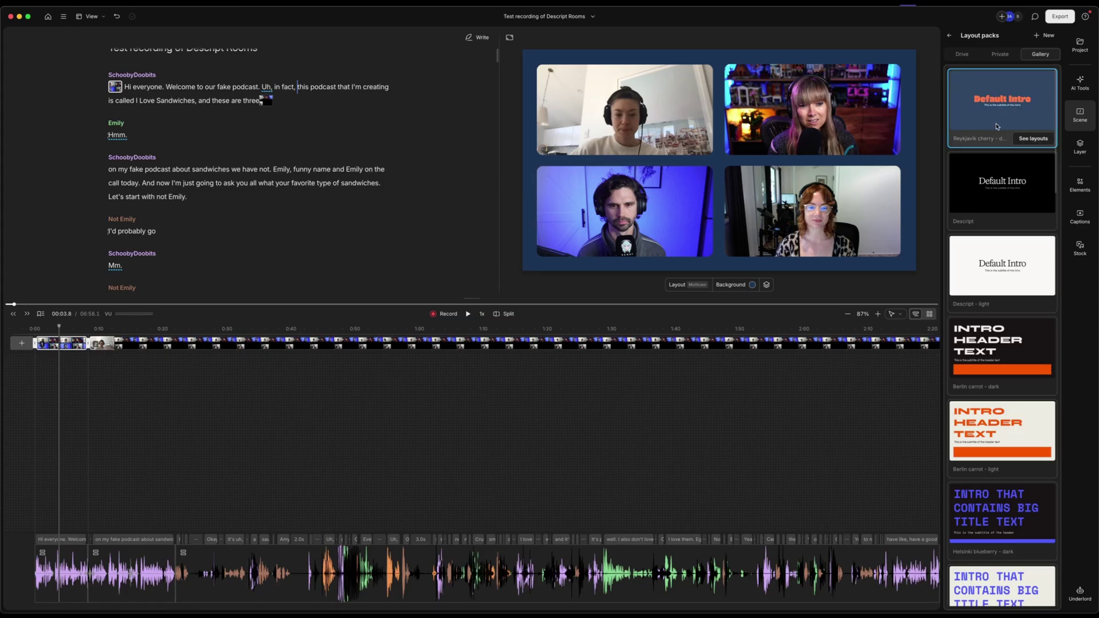
pyautogui.click(1000, 166)
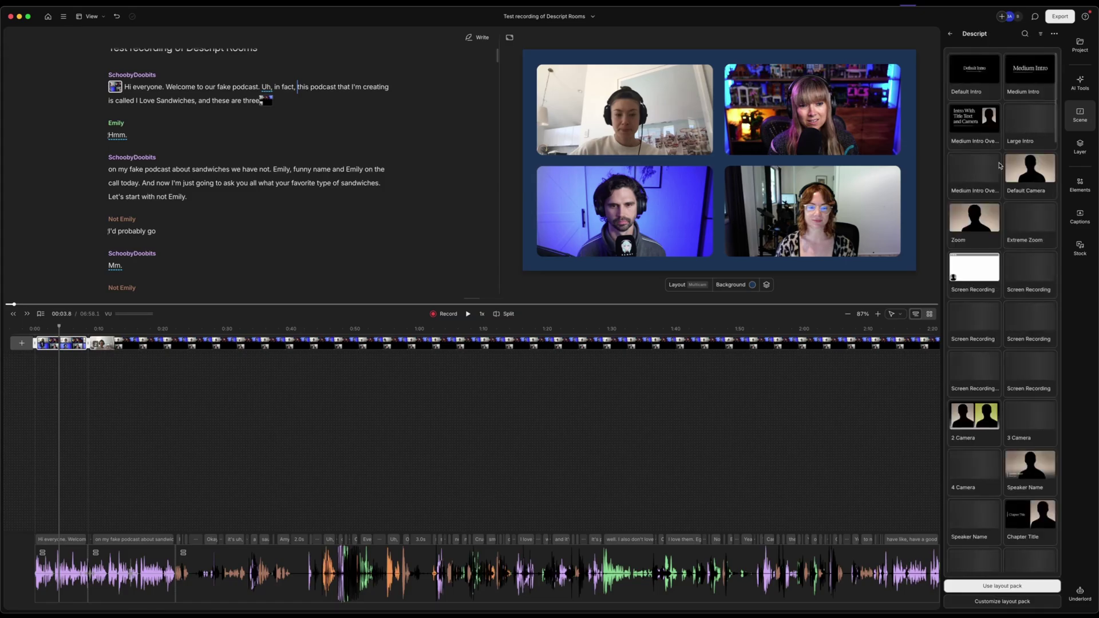
pyautogui.scroll(-3, 976, 286)
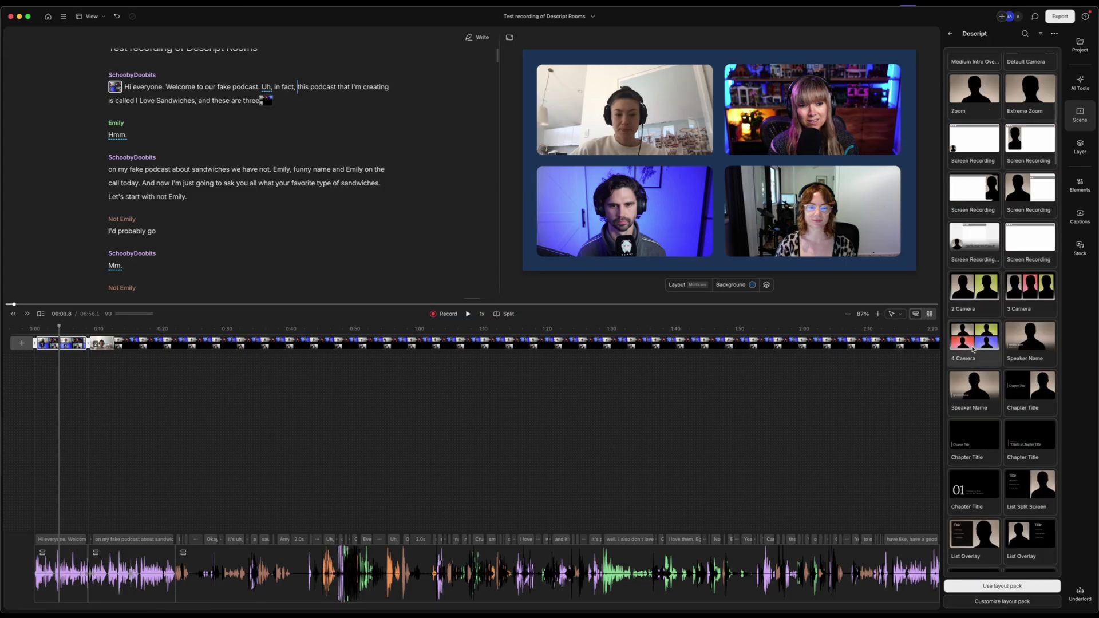
pyautogui.click(975, 481)
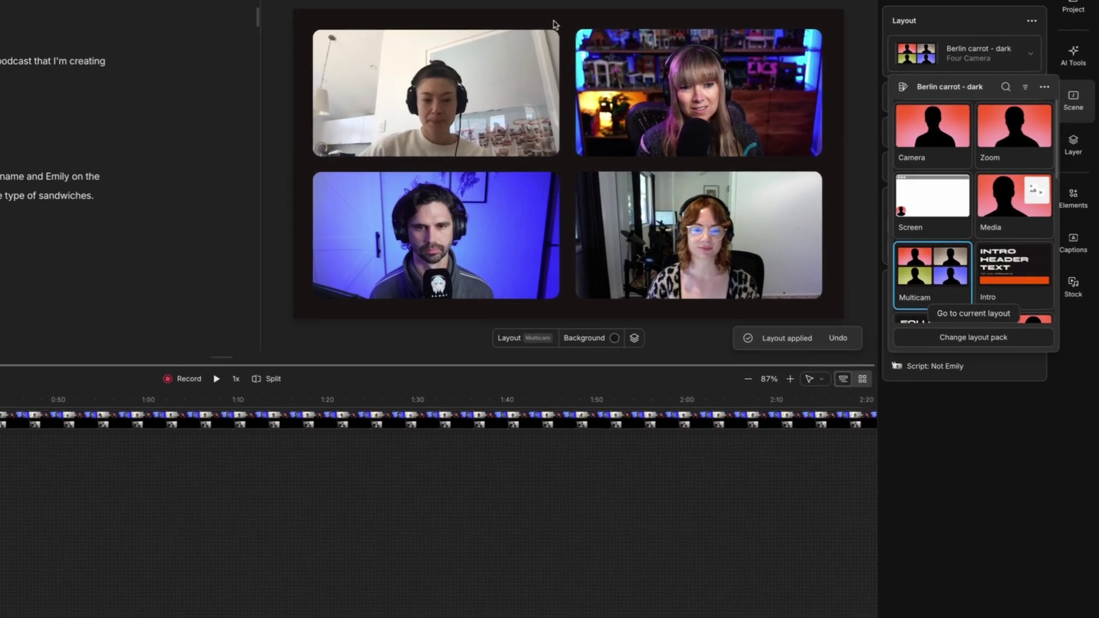
pyautogui.click(553, 24)
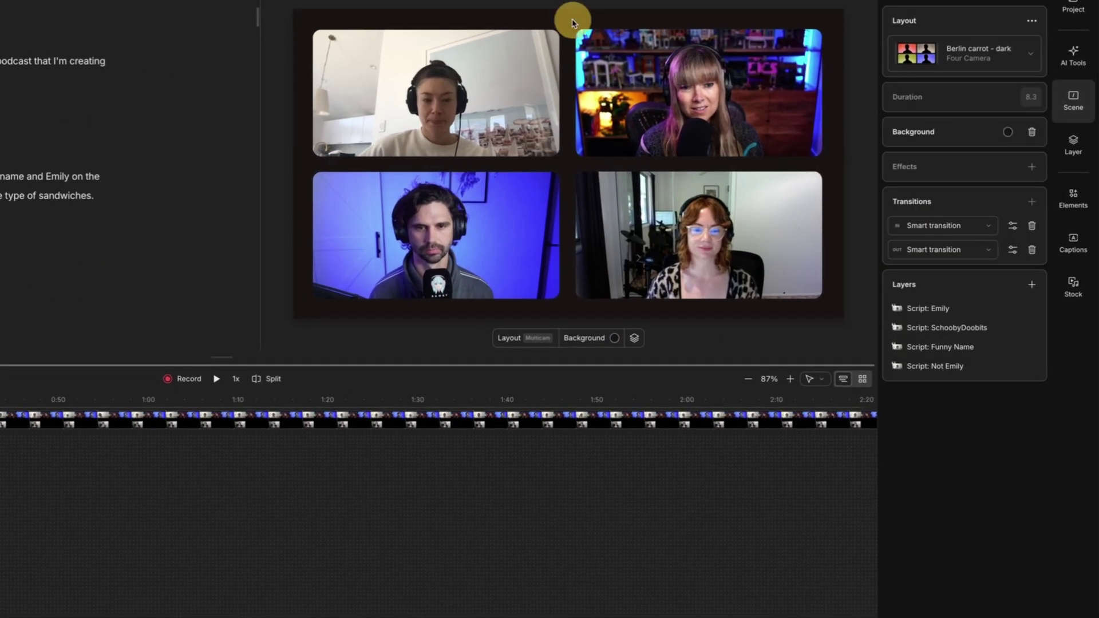
# Set the scene background colour to solid black (000000).
pyautogui.click(615, 339)
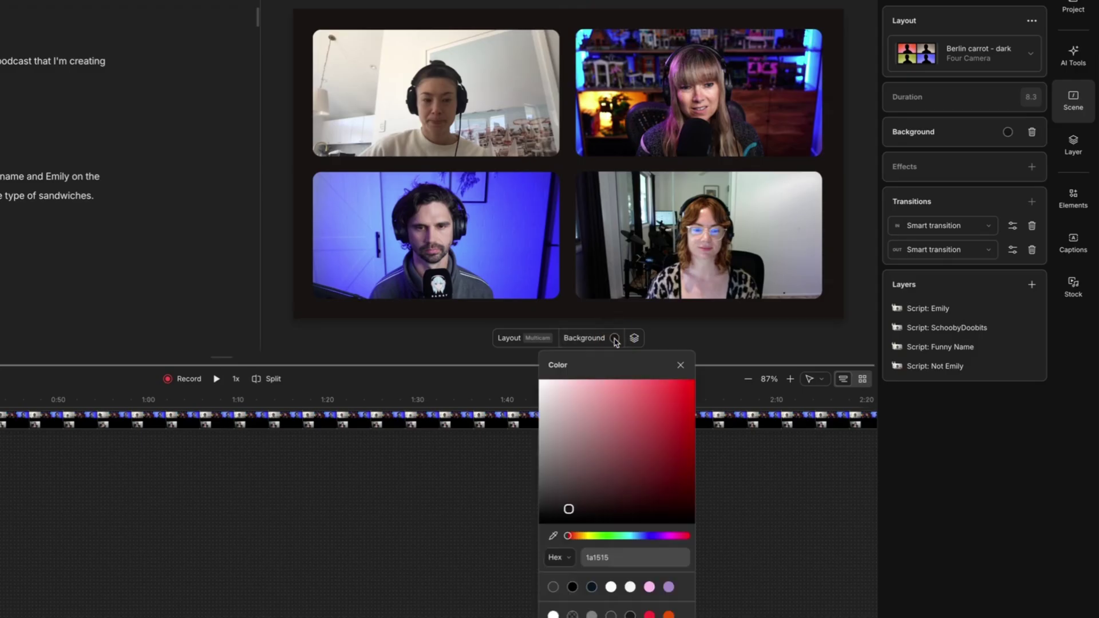
pyautogui.click(572, 587)
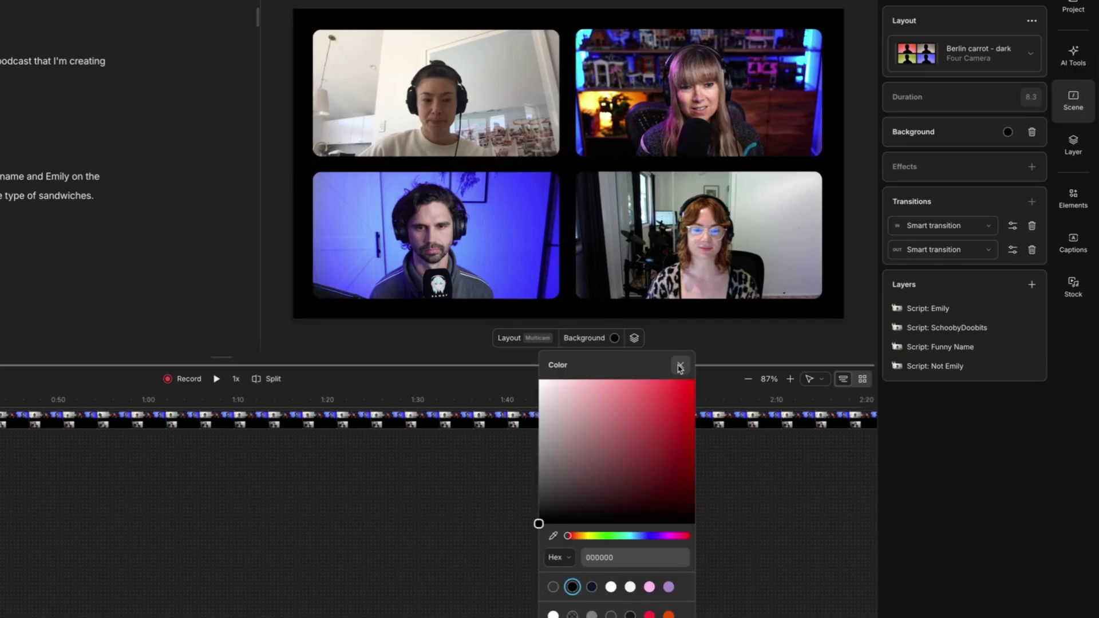
pyautogui.click(681, 365)
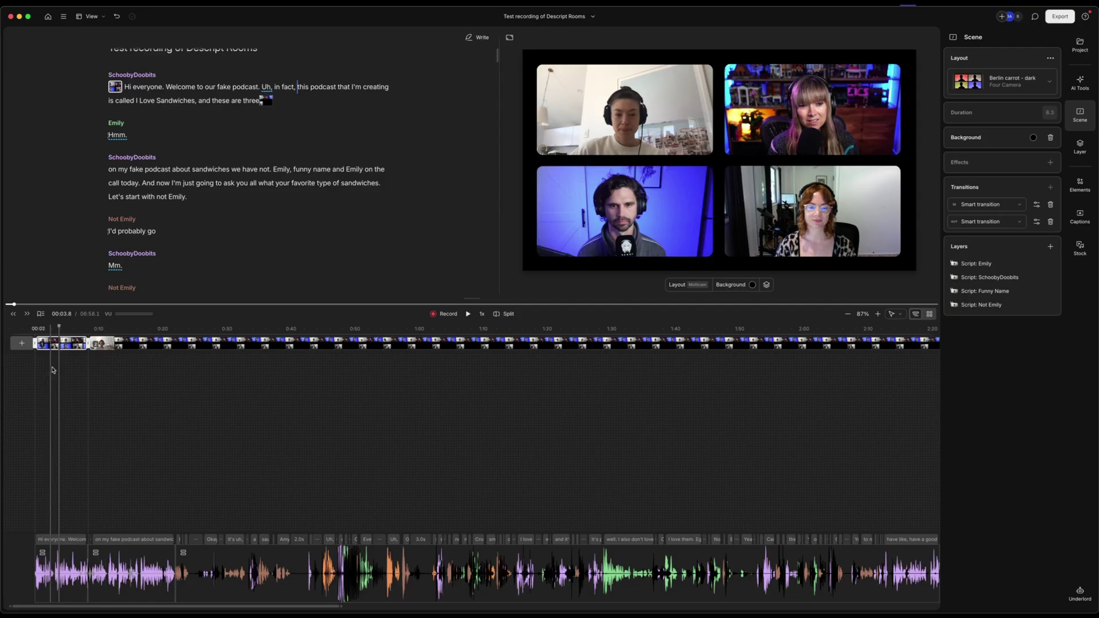
# Insert a scene break with / before 'I'd probably go', splitting the timeline at 00:21.
pyautogui.click(176, 395)
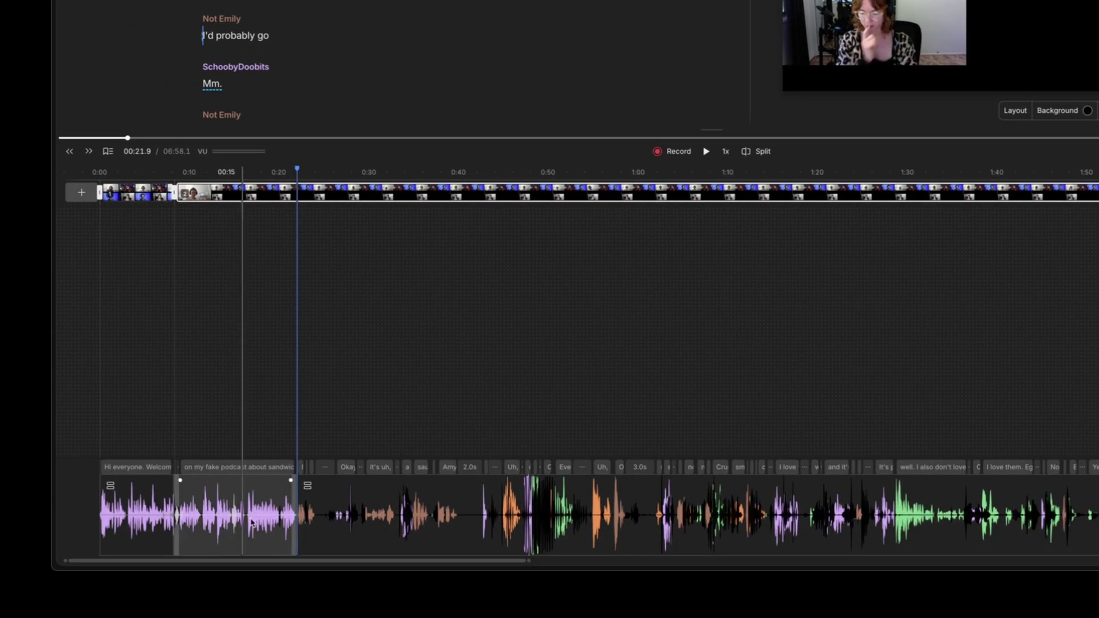
pyautogui.click(220, 492)
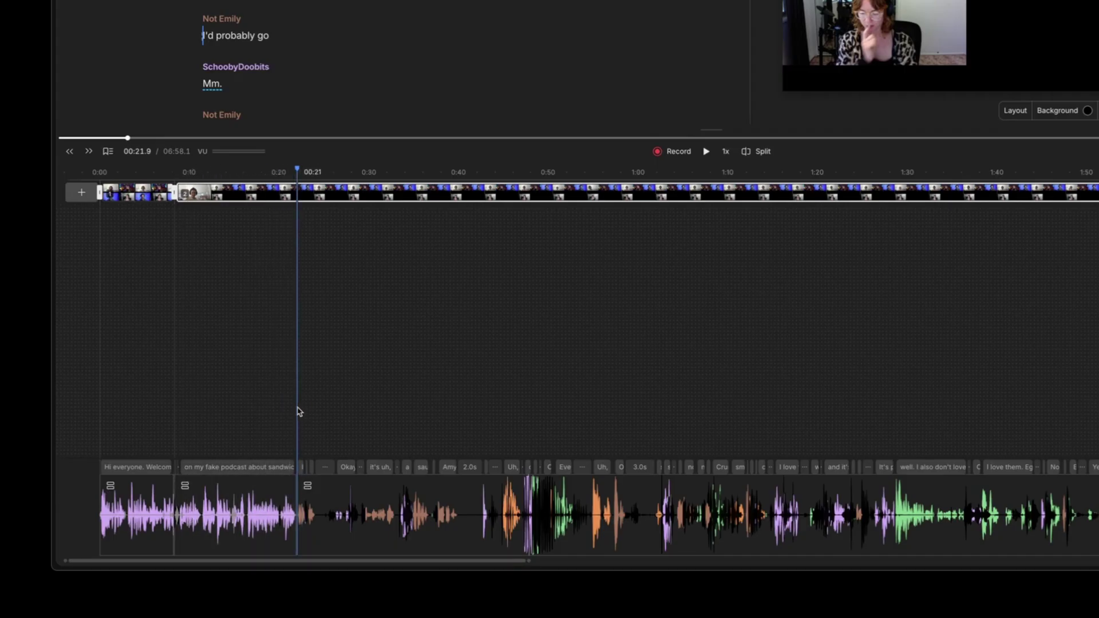
pyautogui.write('/')
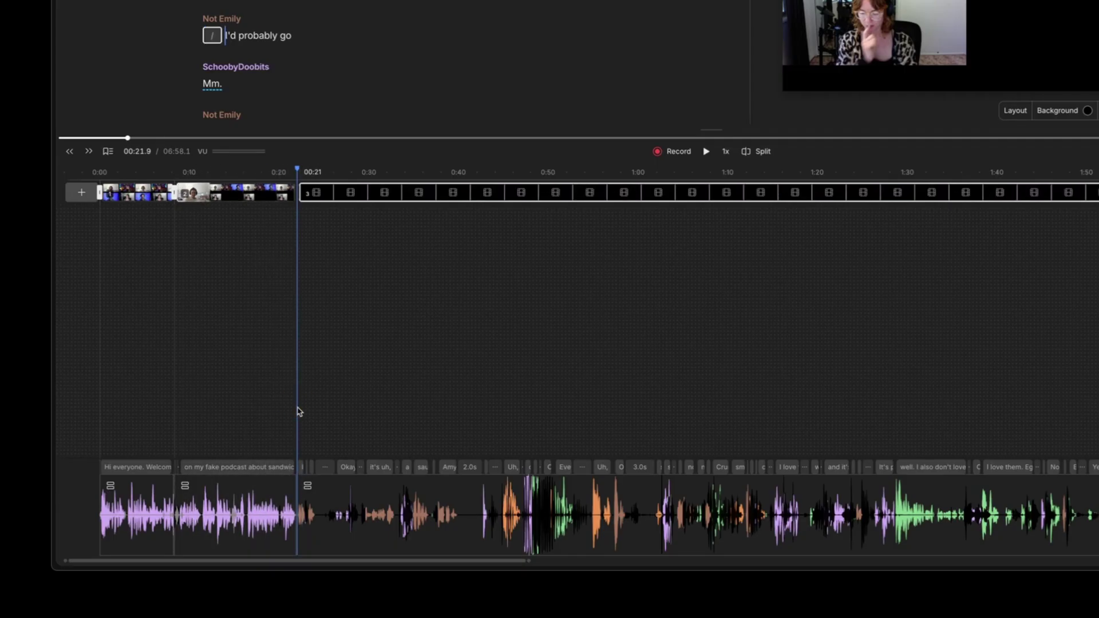
pyautogui.click(271, 305)
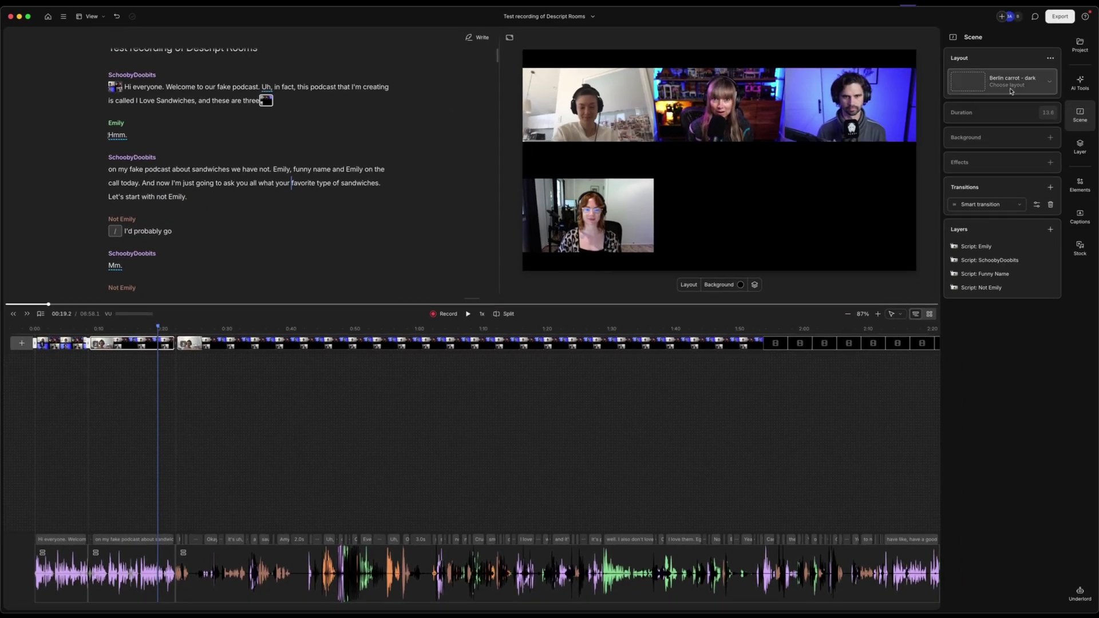
# Apply the Descript pack's Default Camera layout to the second scene.
pyautogui.click(1052, 82)
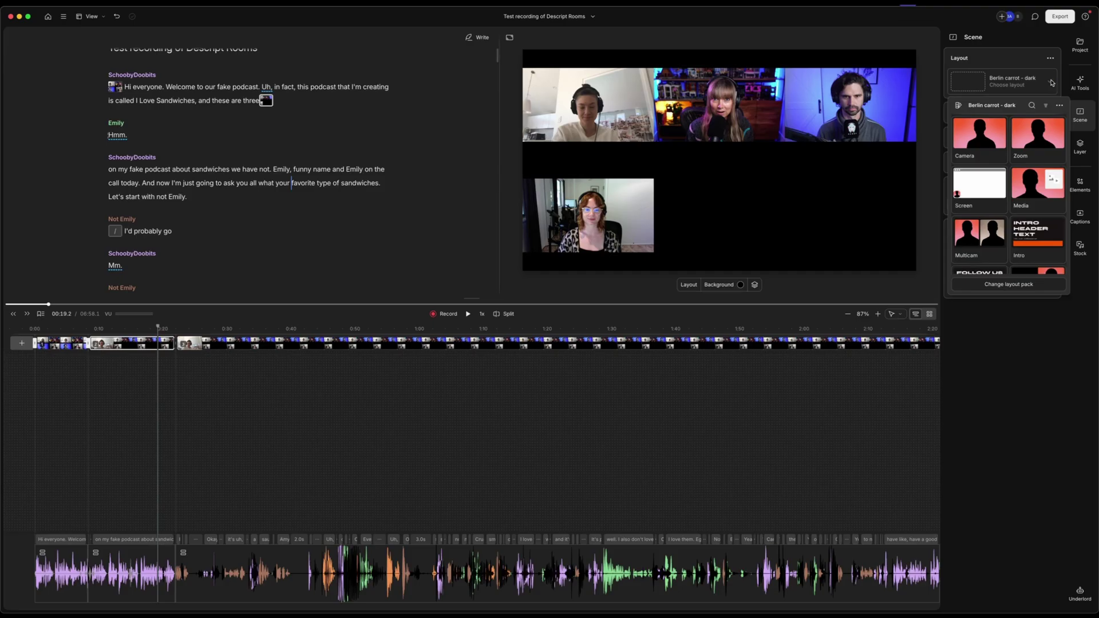
pyautogui.click(1017, 285)
pyautogui.moveTo(1030, 225)
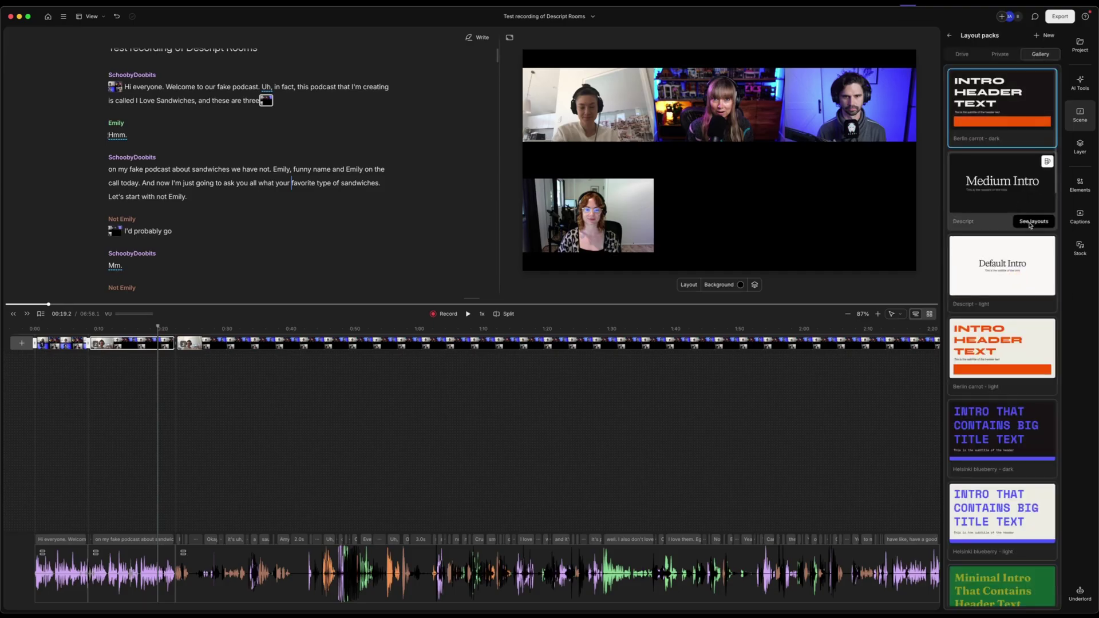
pyautogui.click(1036, 222)
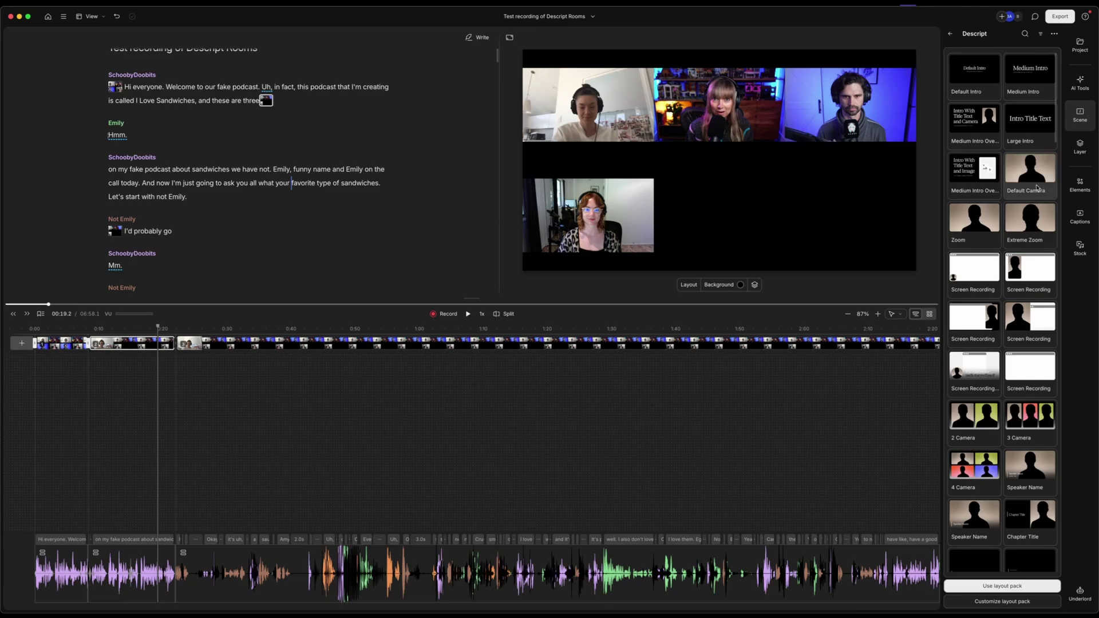
pyautogui.click(1035, 179)
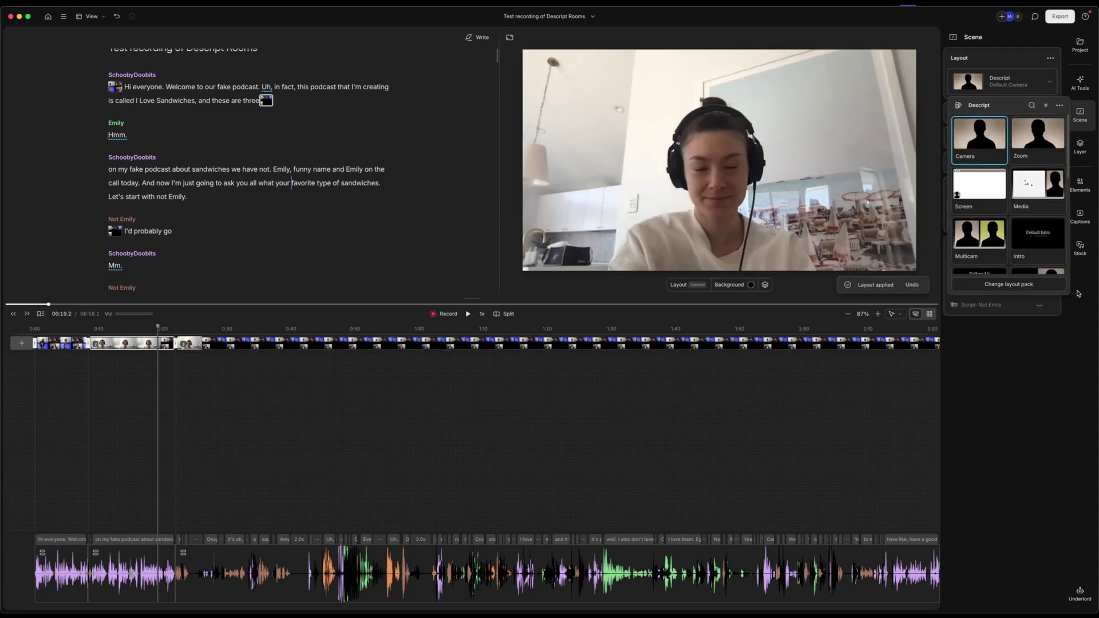
pyautogui.click(1067, 324)
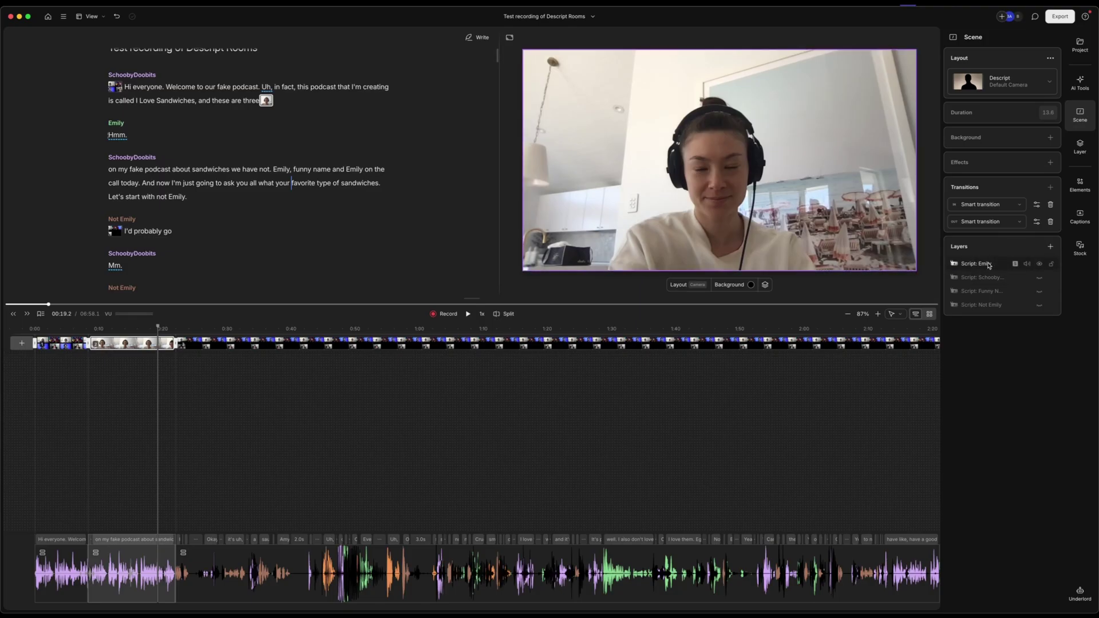
# Show the host's camera layer and hide the other speaker's layer.
pyautogui.click(1041, 279)
pyautogui.click(1040, 264)
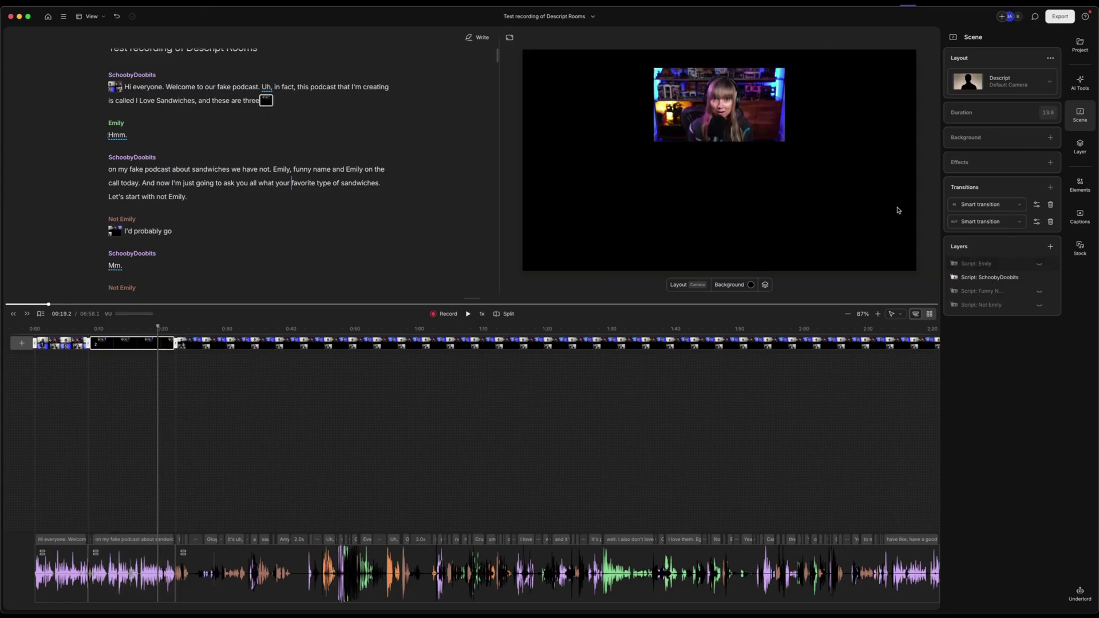
pyautogui.click(721, 139)
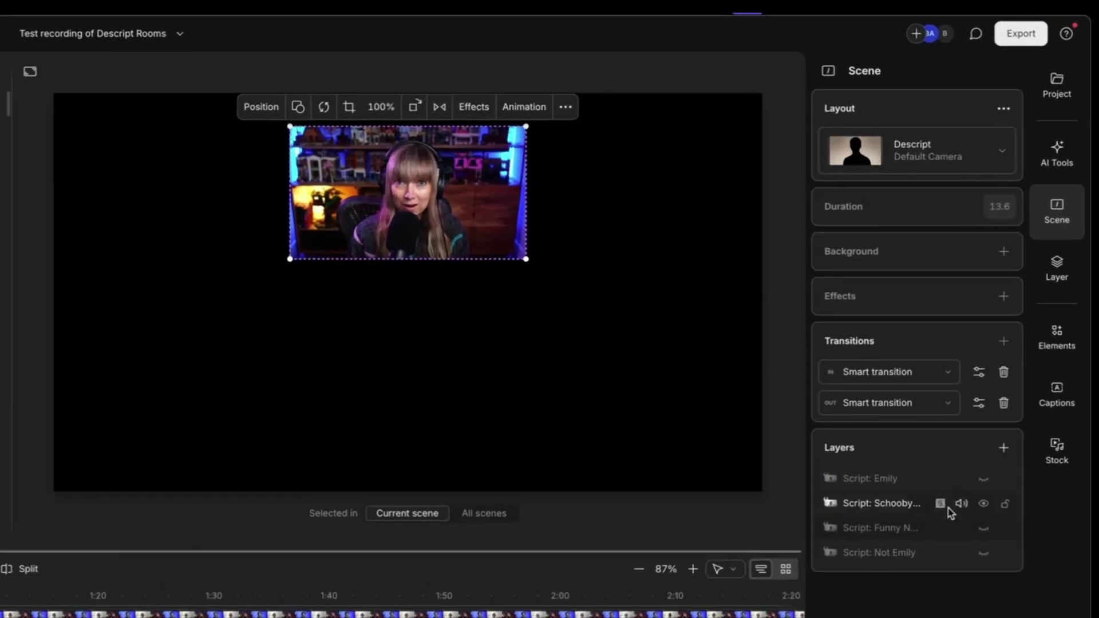
# Set the host's video Position to Fill, then select the 6:58.1 third scene.
pyautogui.click(259, 110)
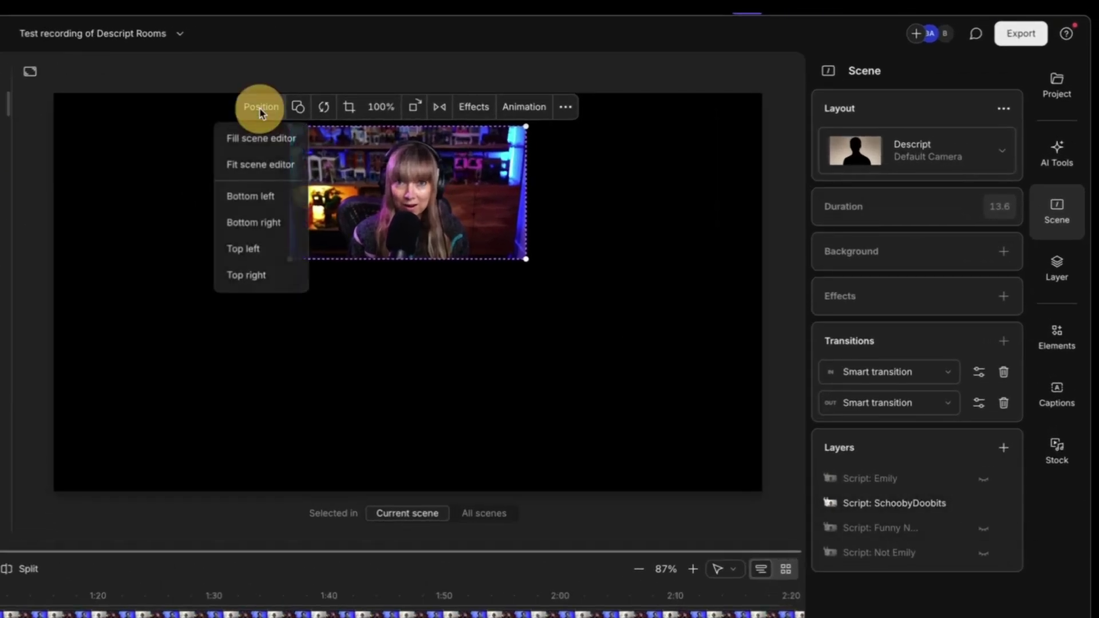
pyautogui.click(249, 139)
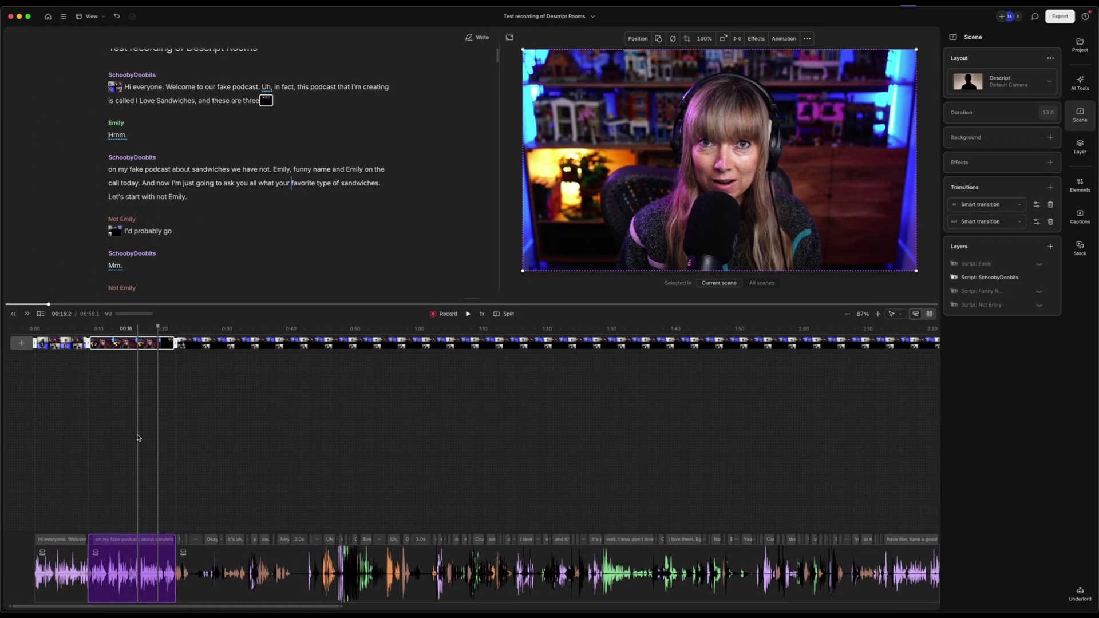
pyautogui.click(232, 343)
pyautogui.click(262, 343)
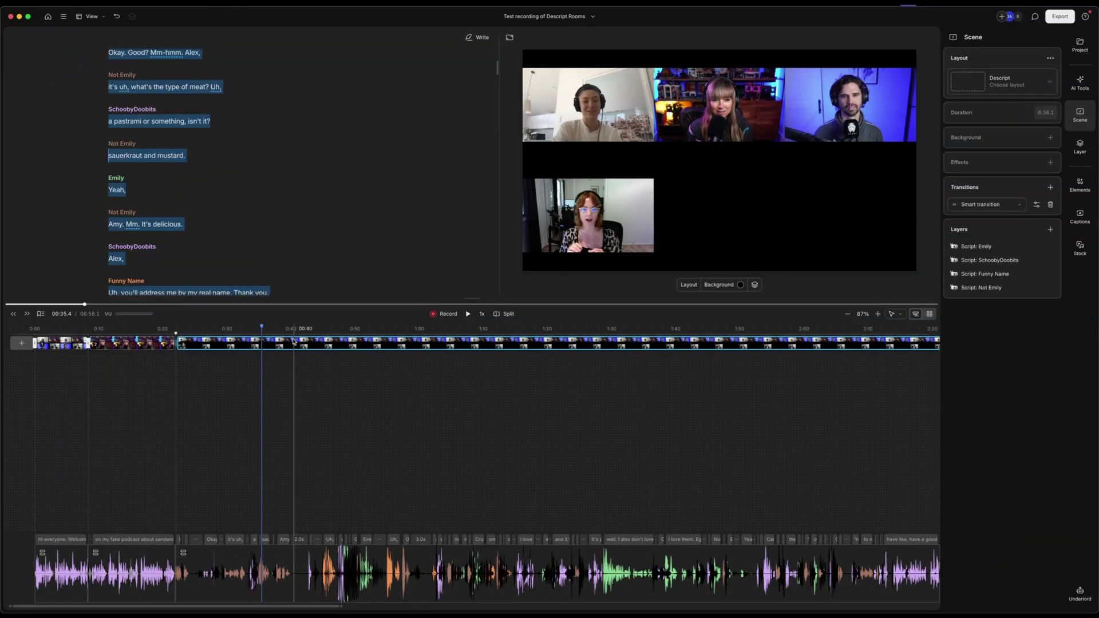
# Copy the opening scene's four-camera layout and paste it onto the third scene.
pyautogui.click(54, 344)
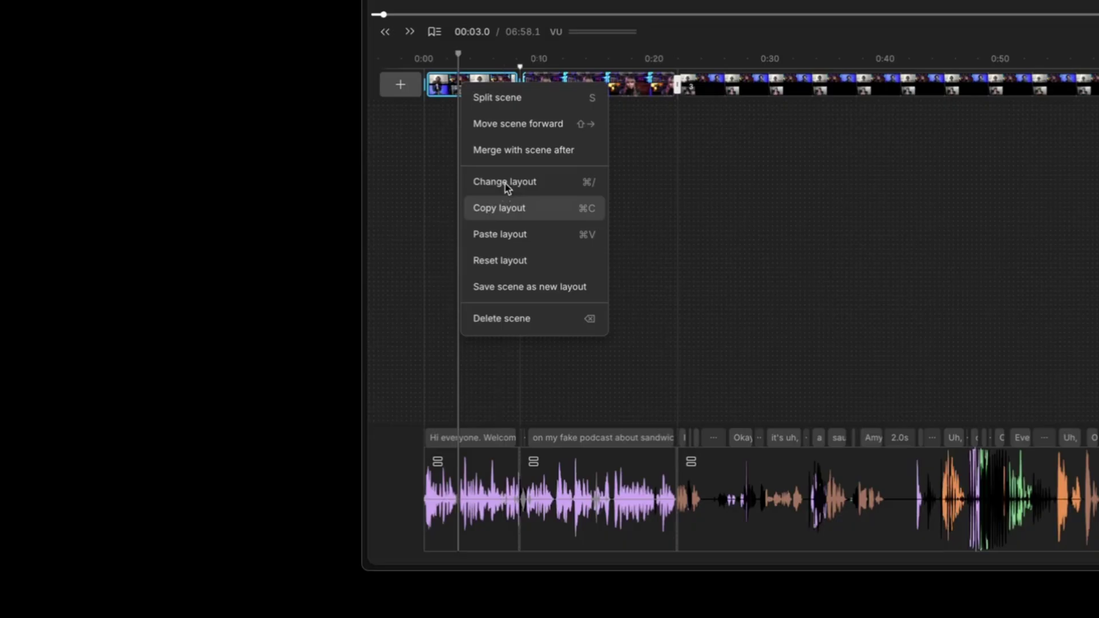
pyautogui.click(508, 214)
pyautogui.click(773, 82)
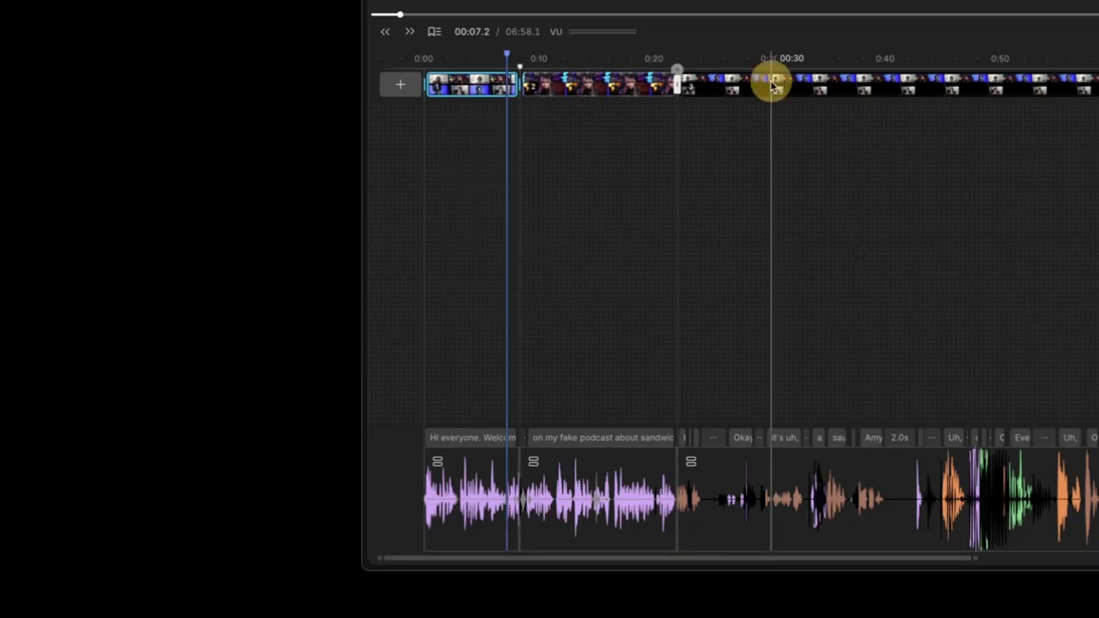
pyautogui.rightClick(772, 85)
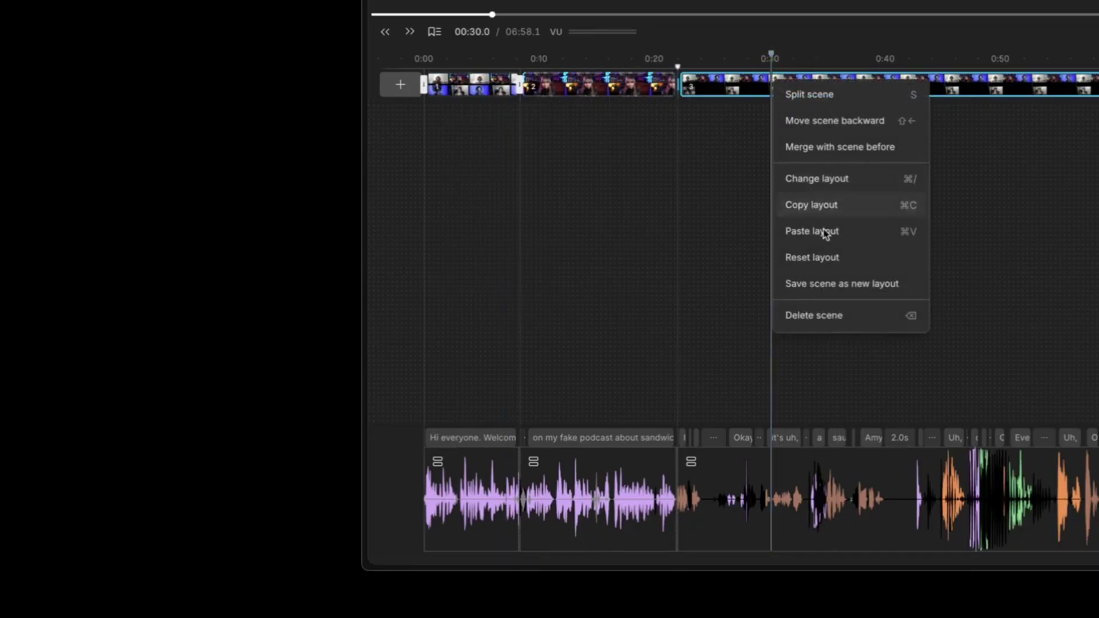
pyautogui.click(831, 233)
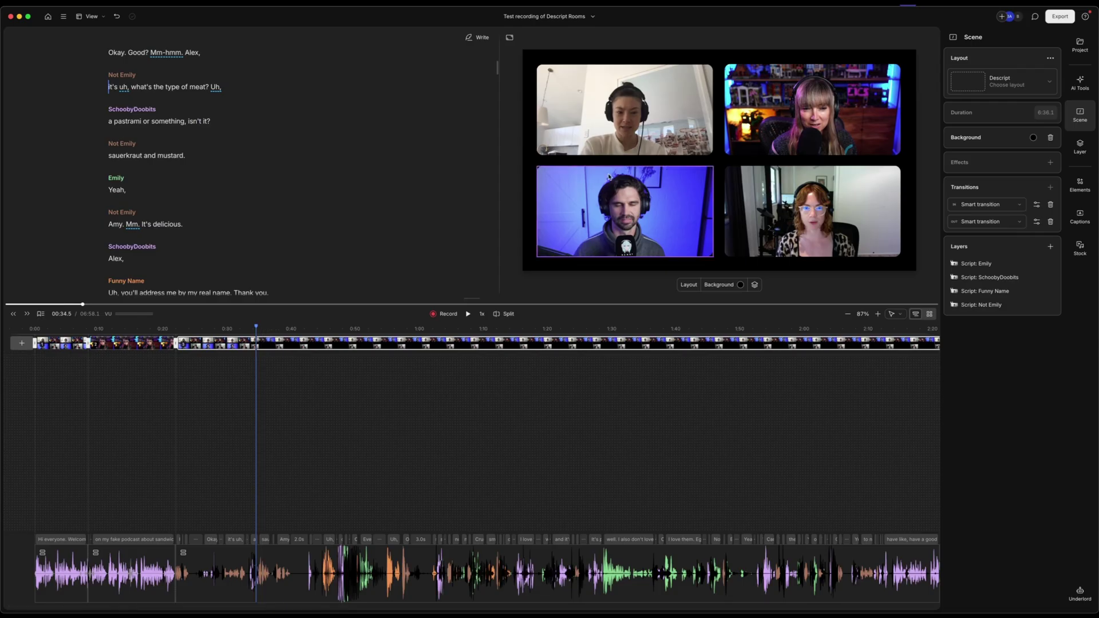
pyautogui.hscroll(2, 408, 399)
pyautogui.hscroll(15, 412, 401)
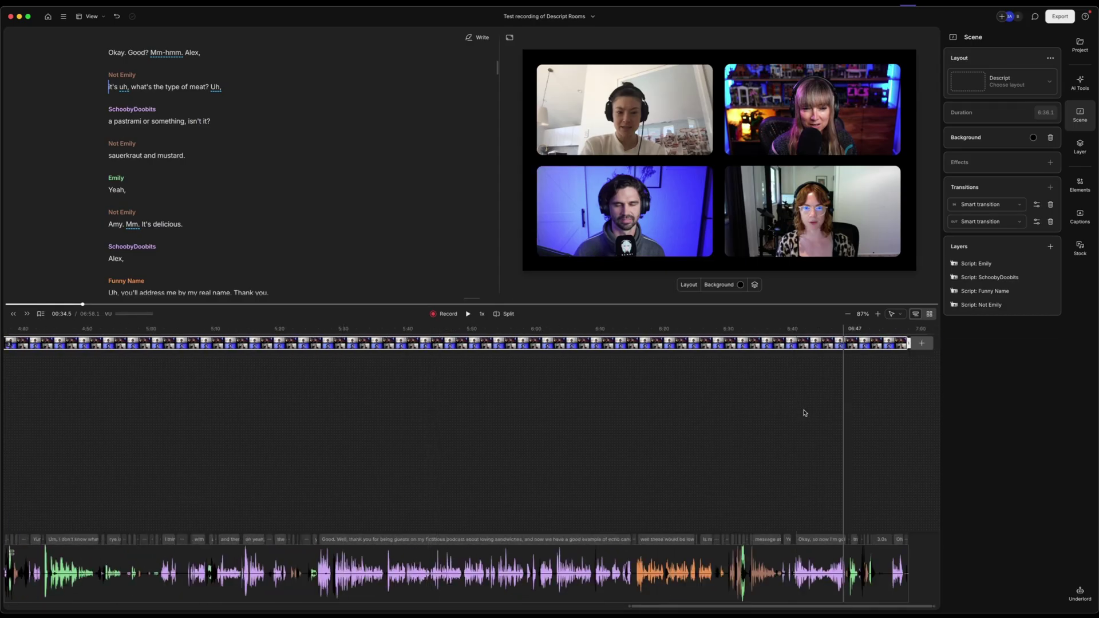
pyautogui.hscroll(-5, 805, 412)
pyautogui.hscroll(-15, 421, 406)
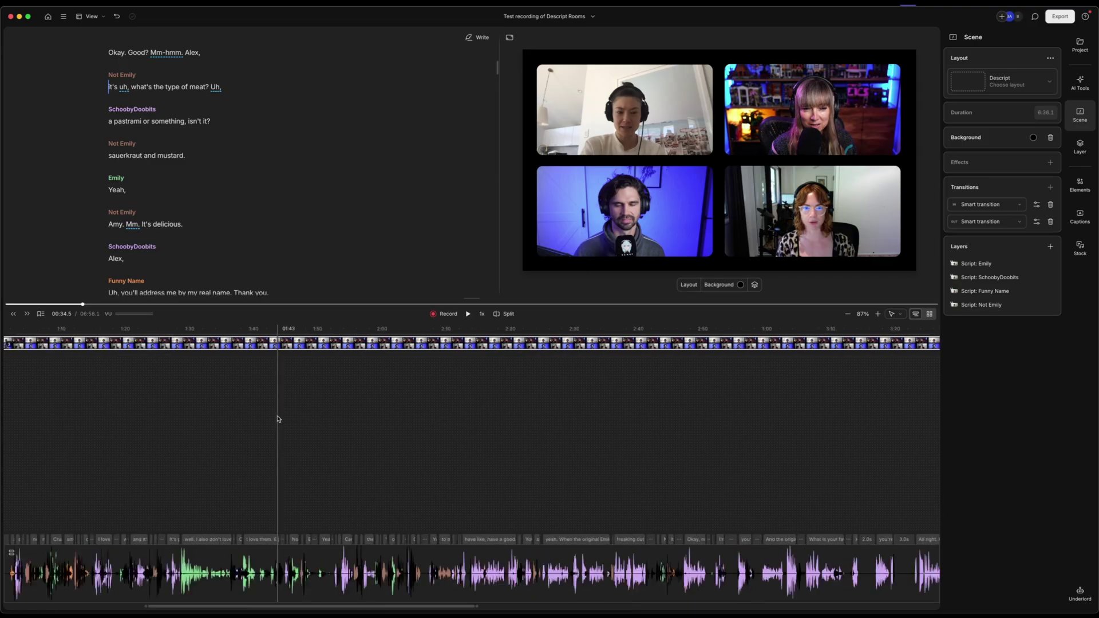
pyautogui.click(45, 401)
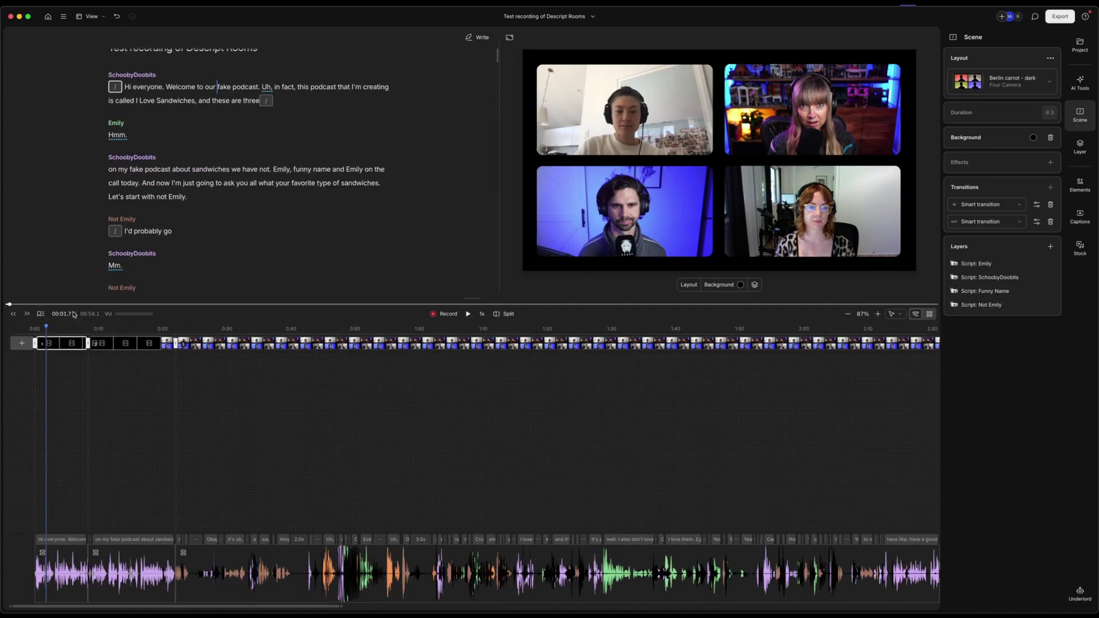
pyautogui.click(117, 331)
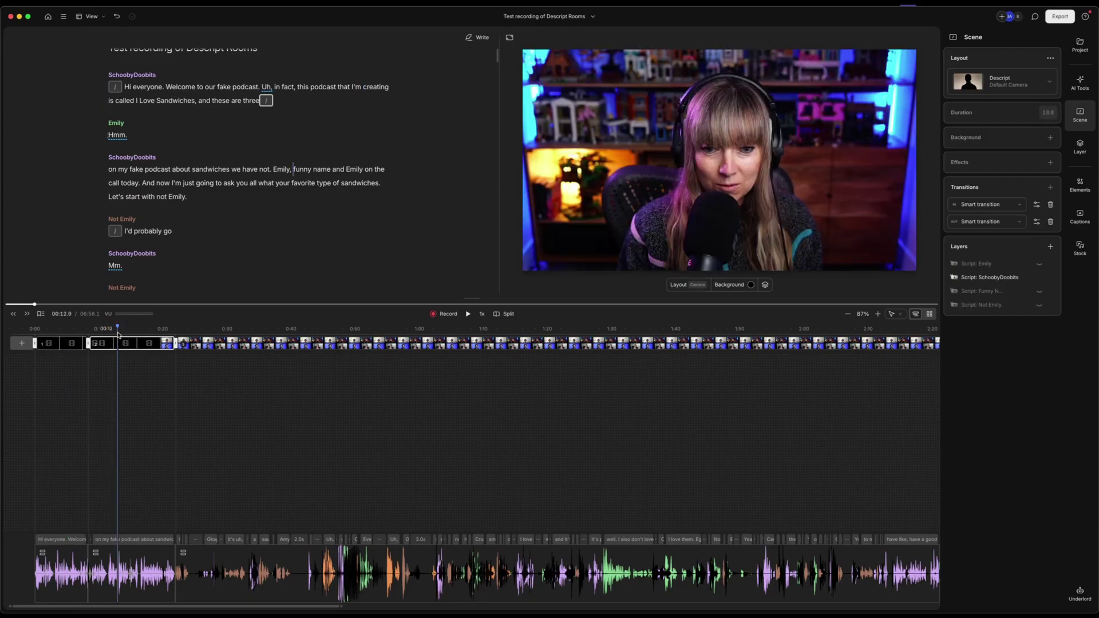
pyautogui.click(216, 329)
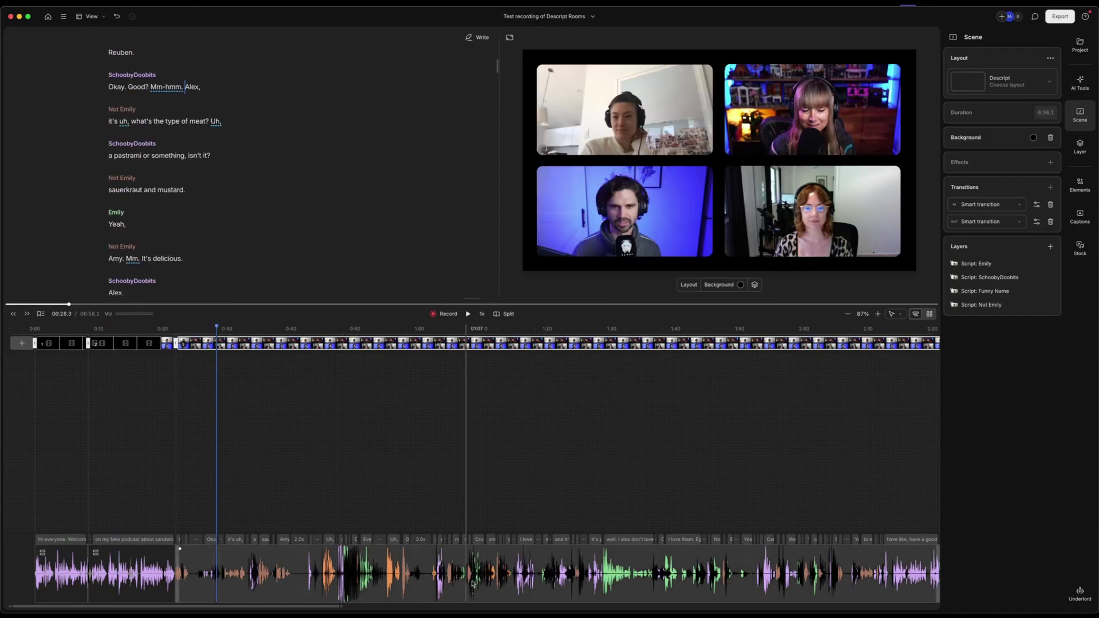
pyautogui.hscroll(3, 599, 572)
pyautogui.hscroll(8, 598, 572)
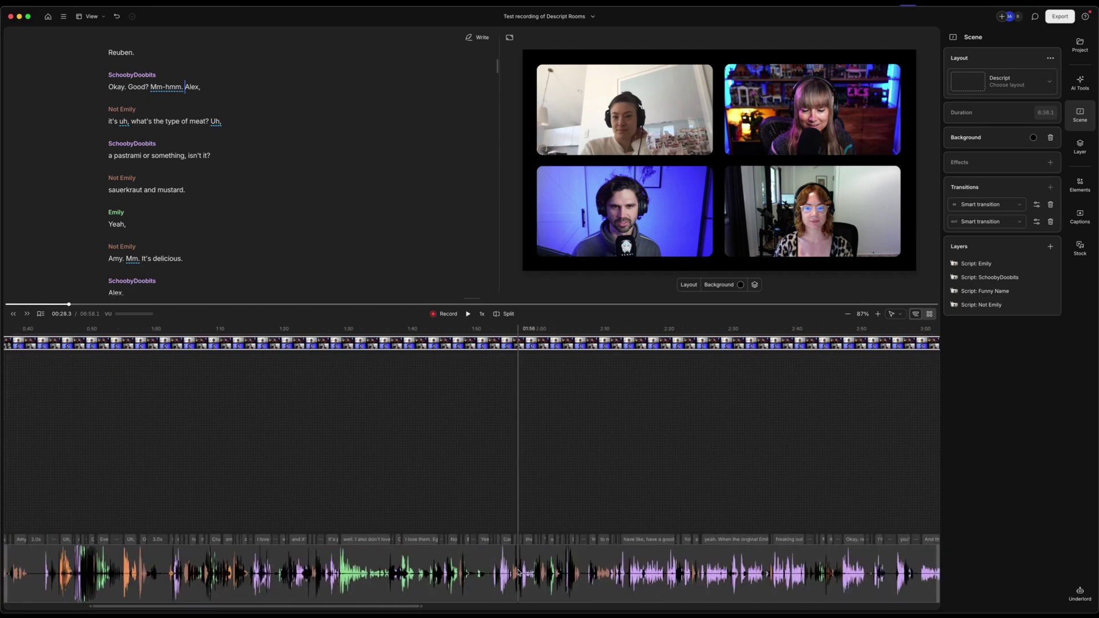
pyautogui.hscroll(-11, 498, 573)
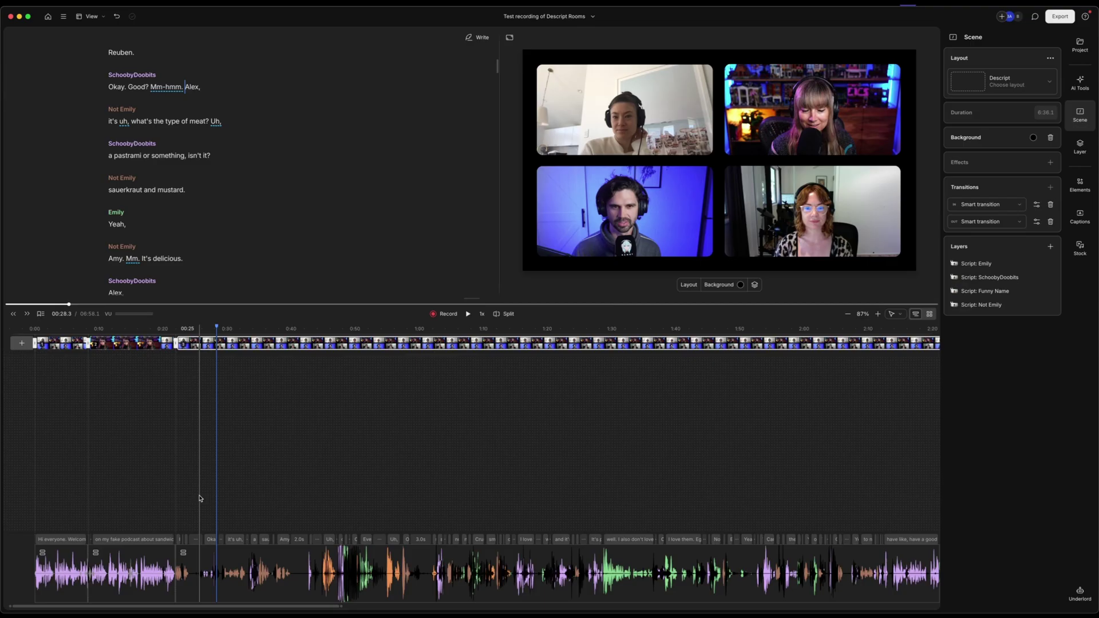
# Select the script audio clip and show its Layer properties, including Multicam.
pyautogui.click(216, 566)
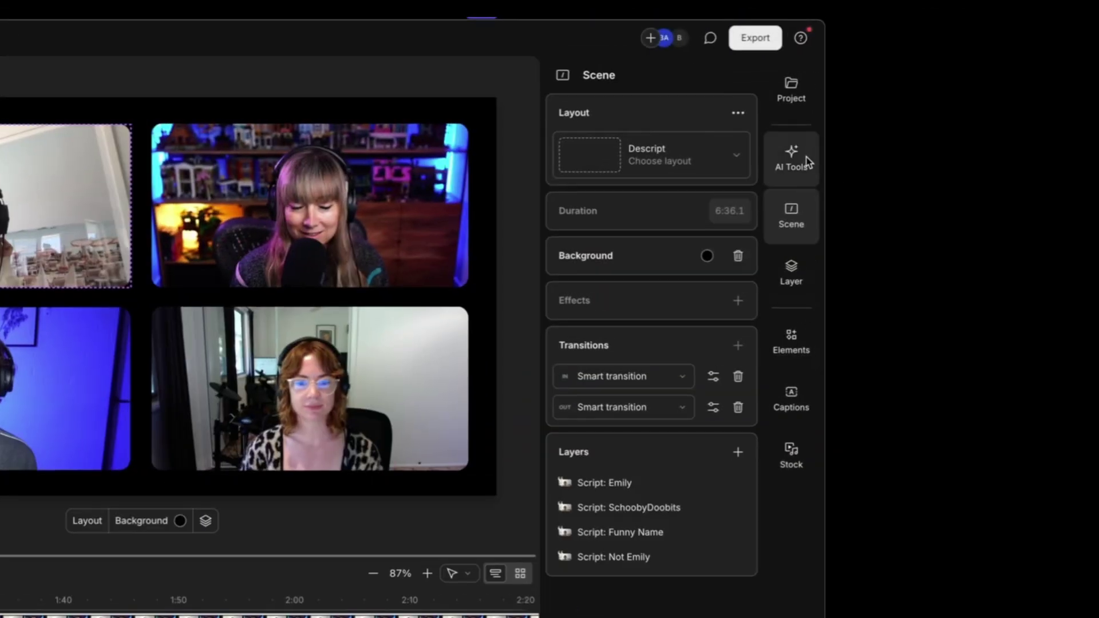
pyautogui.click(1088, 85)
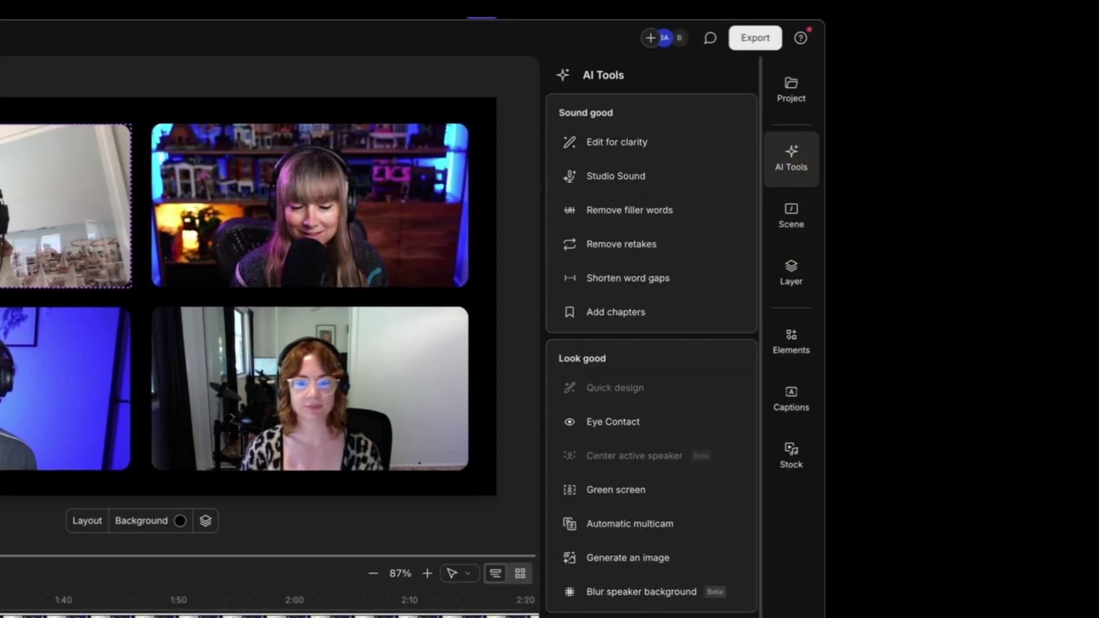
pyautogui.scroll(-2, 651, 352)
pyautogui.scroll(2, 646, 564)
pyautogui.click(648, 525)
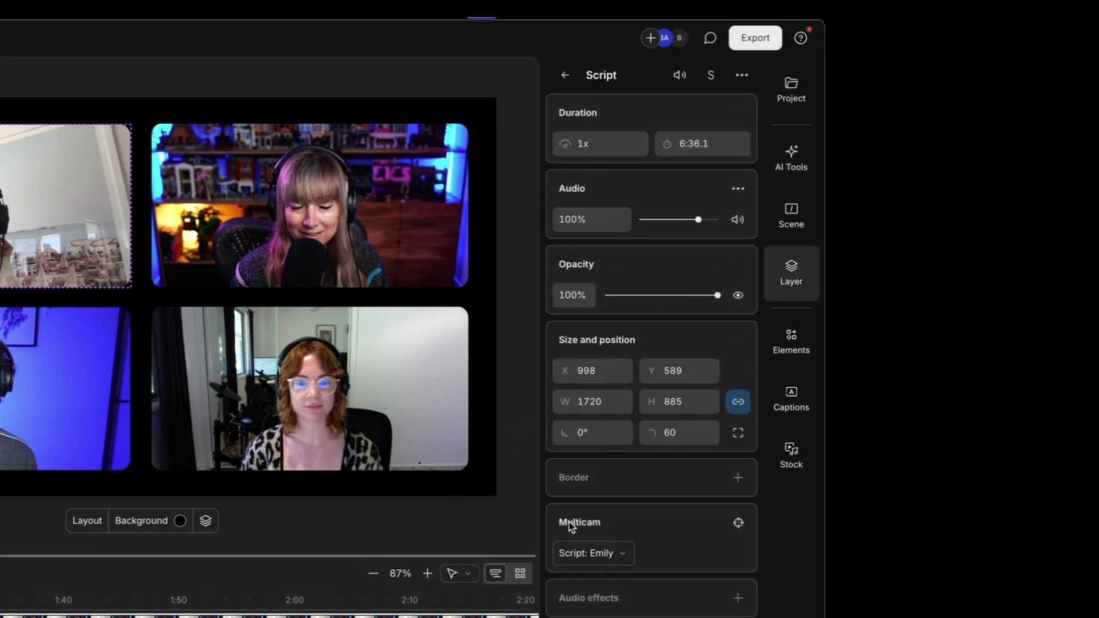
pyautogui.click(742, 525)
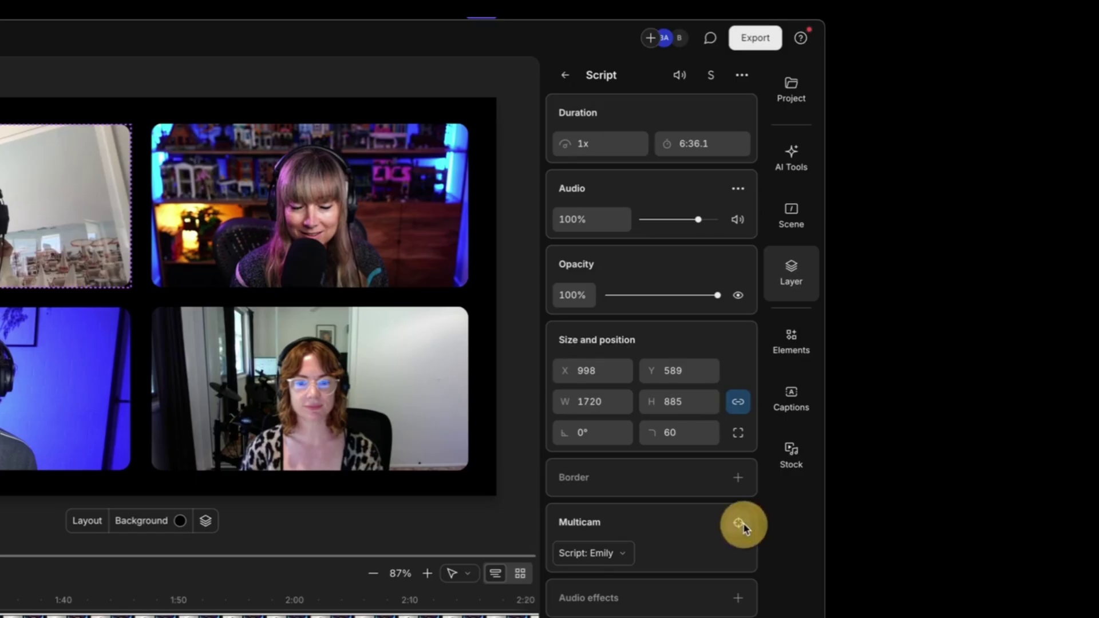
# Choose Automatic multicam with cutaways at Occasional and review the speaker-to-camera setup.
pyautogui.click(626, 552)
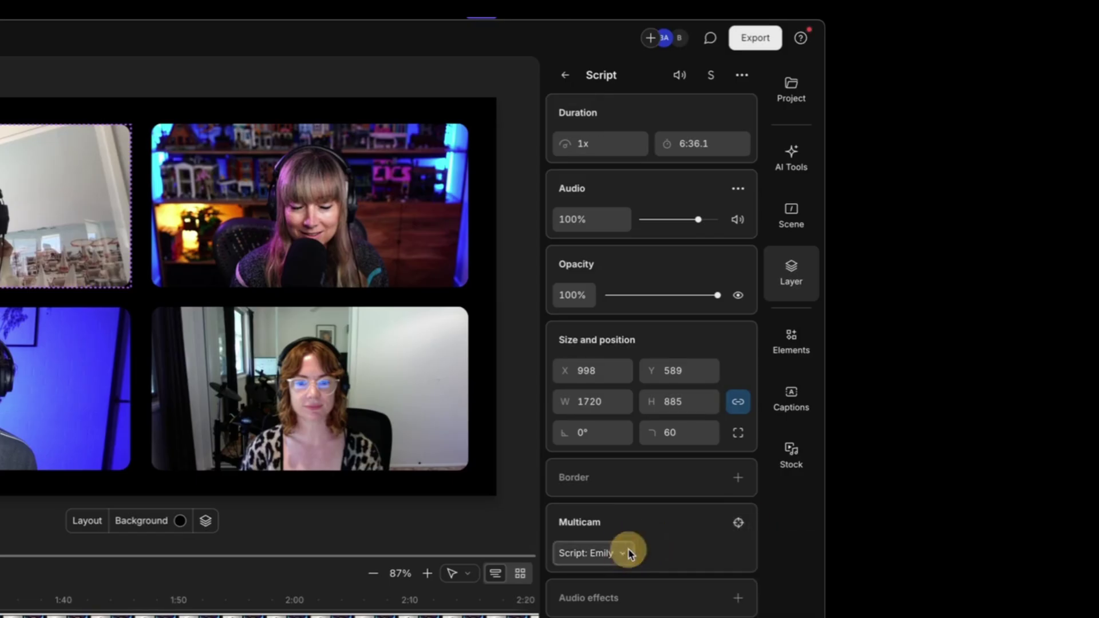
pyautogui.click(625, 553)
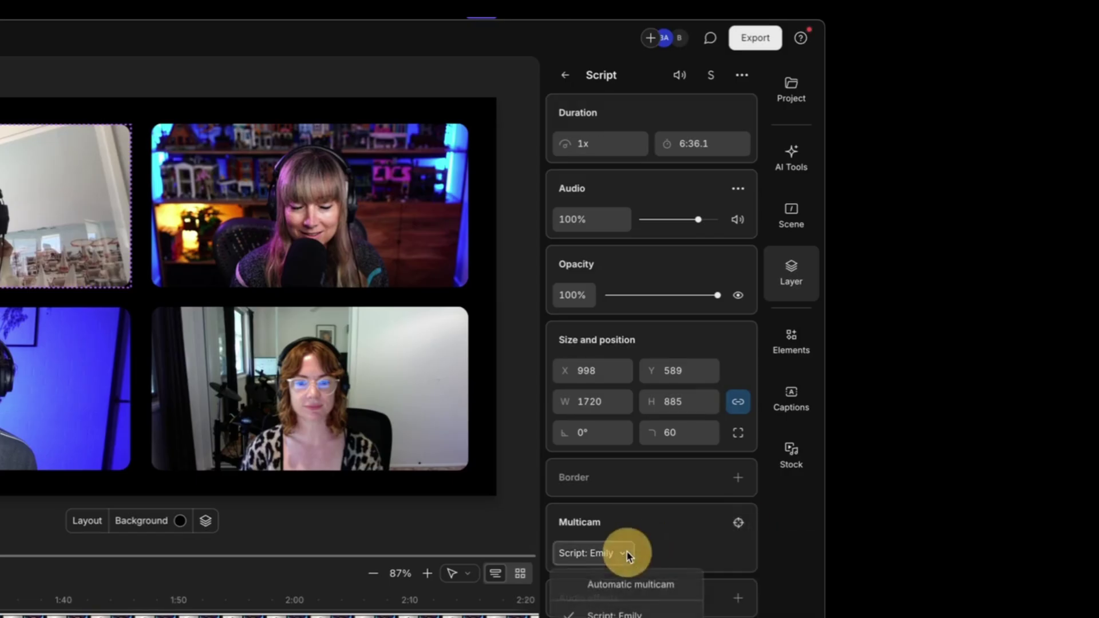
pyautogui.click(622, 586)
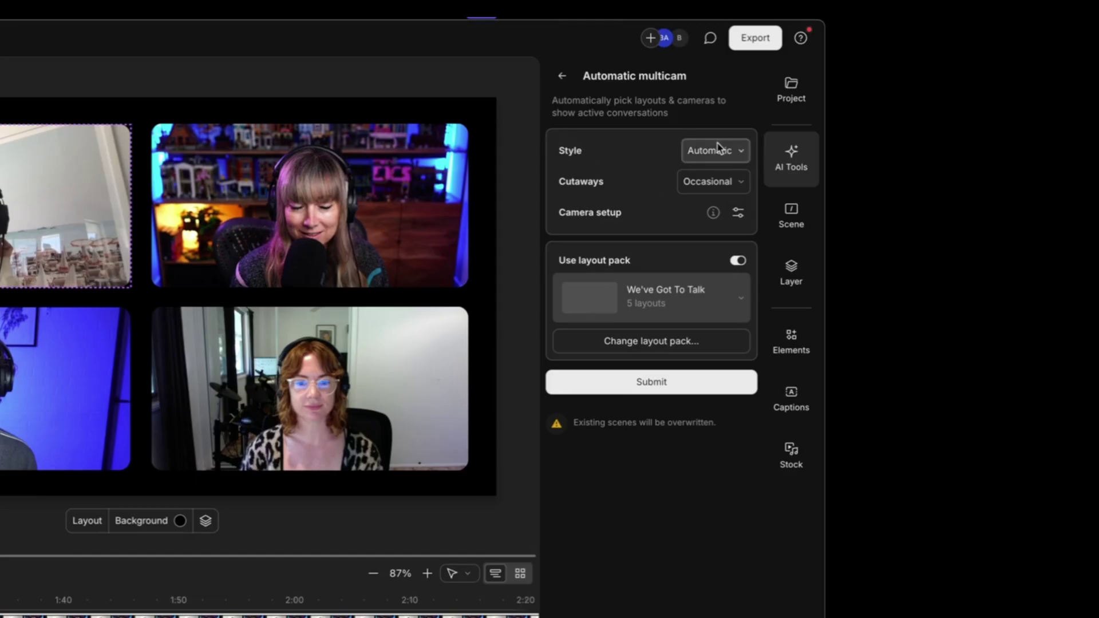
pyautogui.click(741, 189)
pyautogui.click(736, 179)
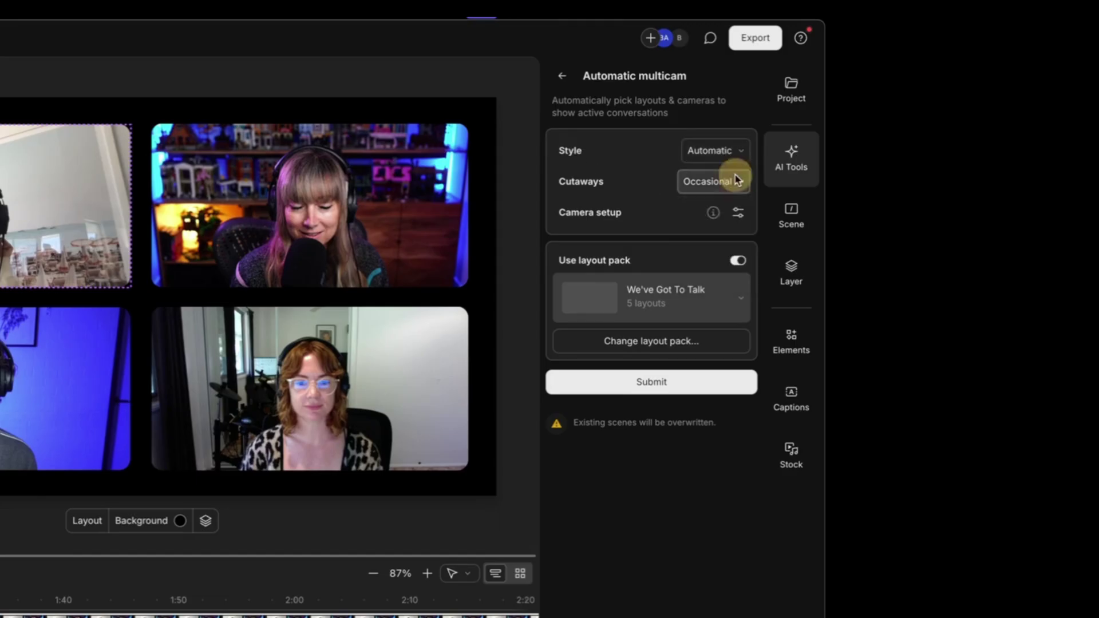
pyautogui.click(738, 215)
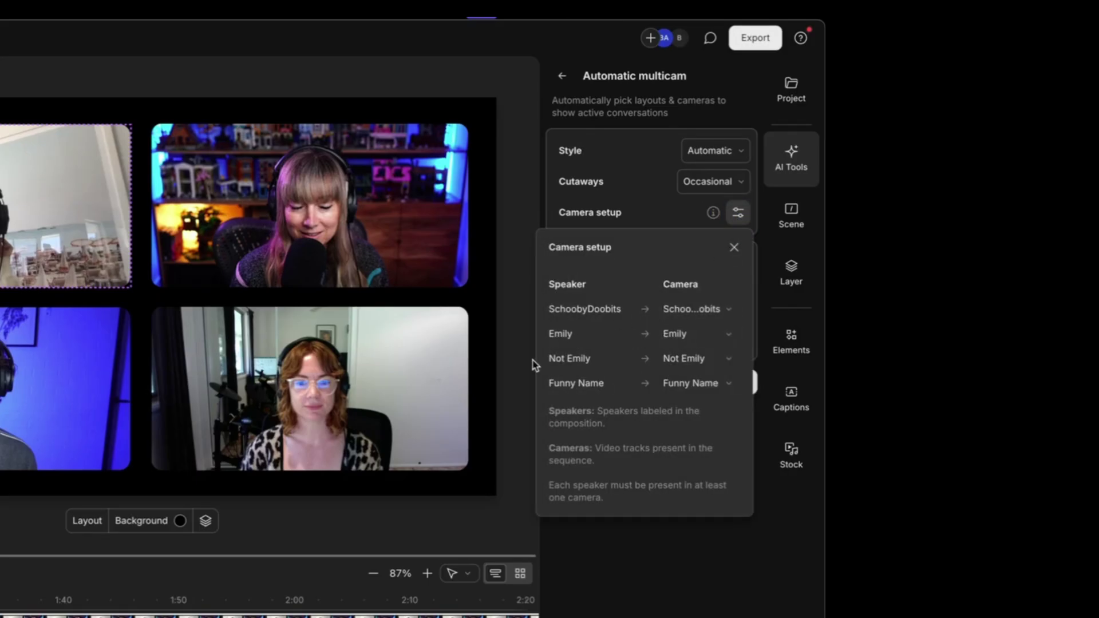
pyautogui.click(734, 249)
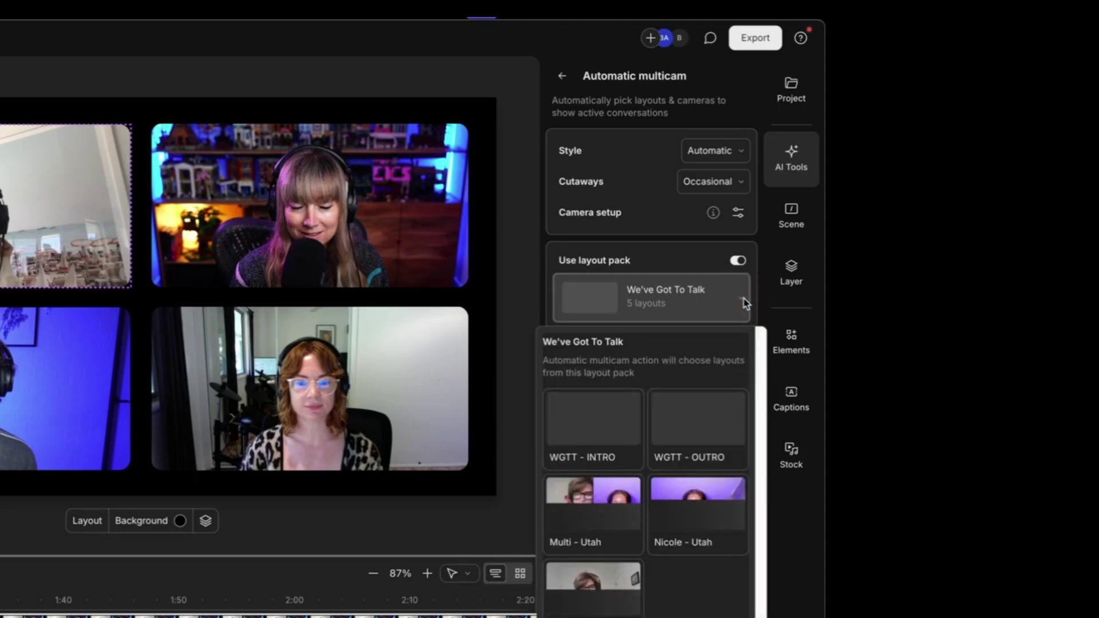
# Change the multicam layout pack to the Descript pack.
pyautogui.click(616, 344)
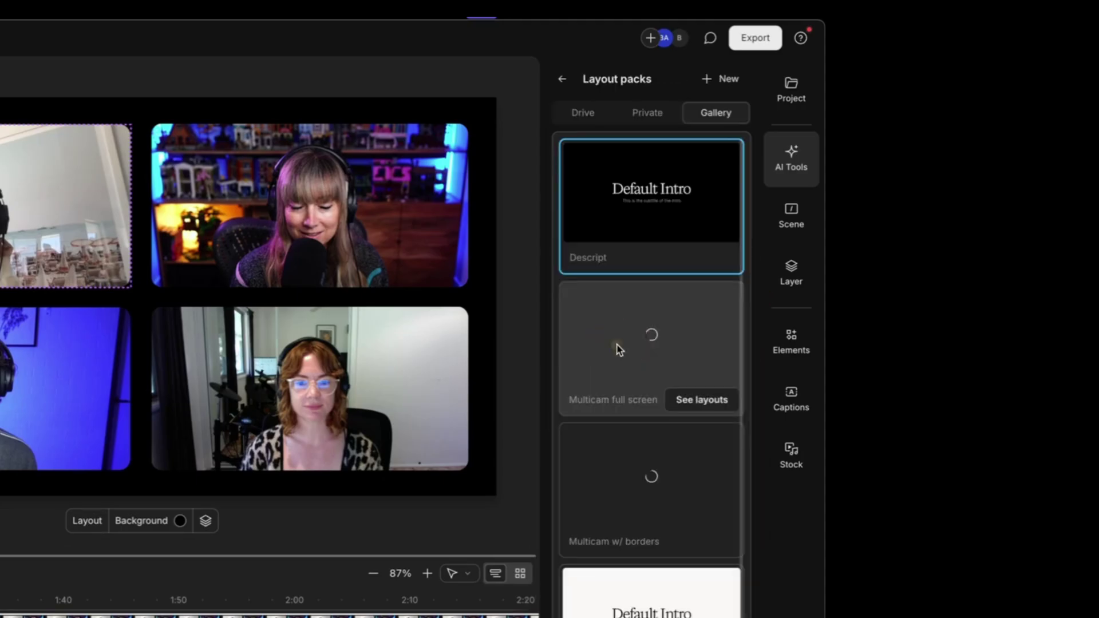
pyautogui.moveTo(681, 253)
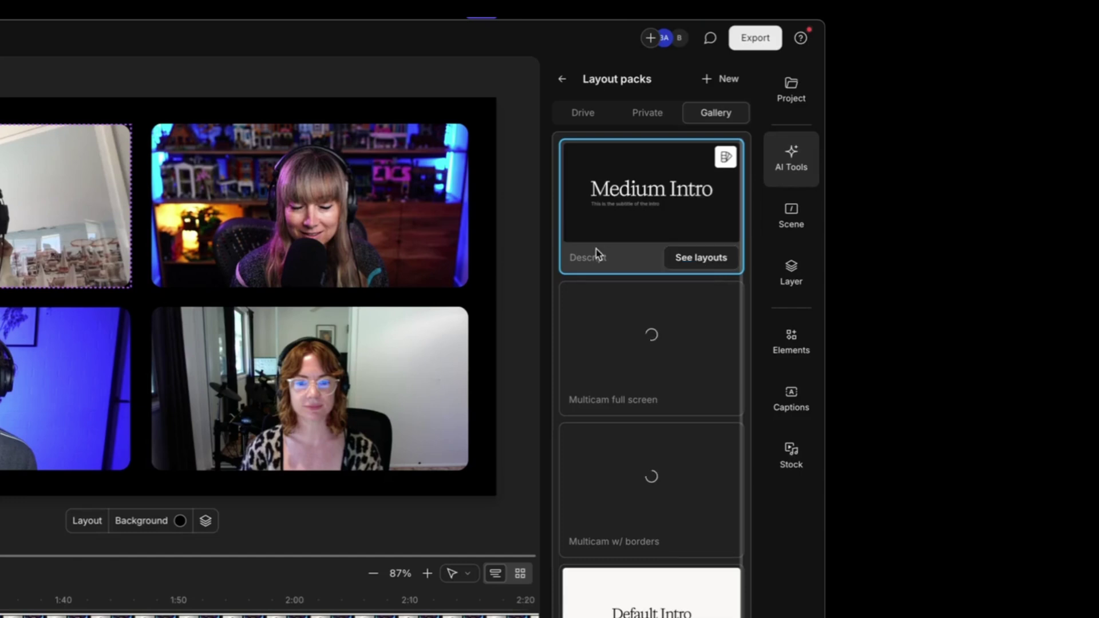
pyautogui.click(704, 261)
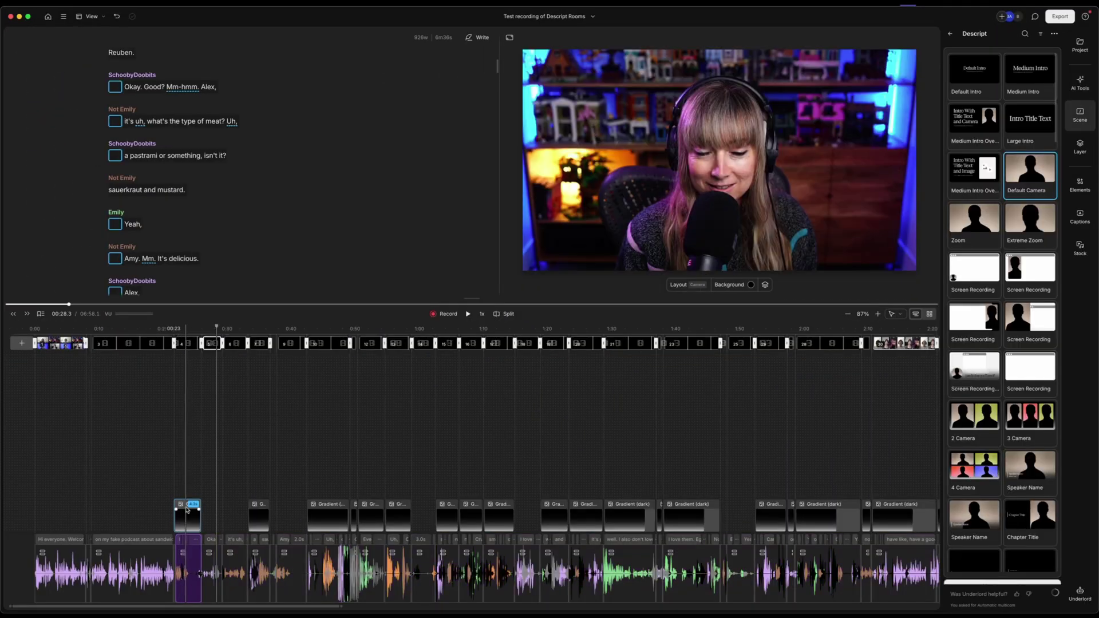
pyautogui.click(188, 514)
pyautogui.click(384, 472)
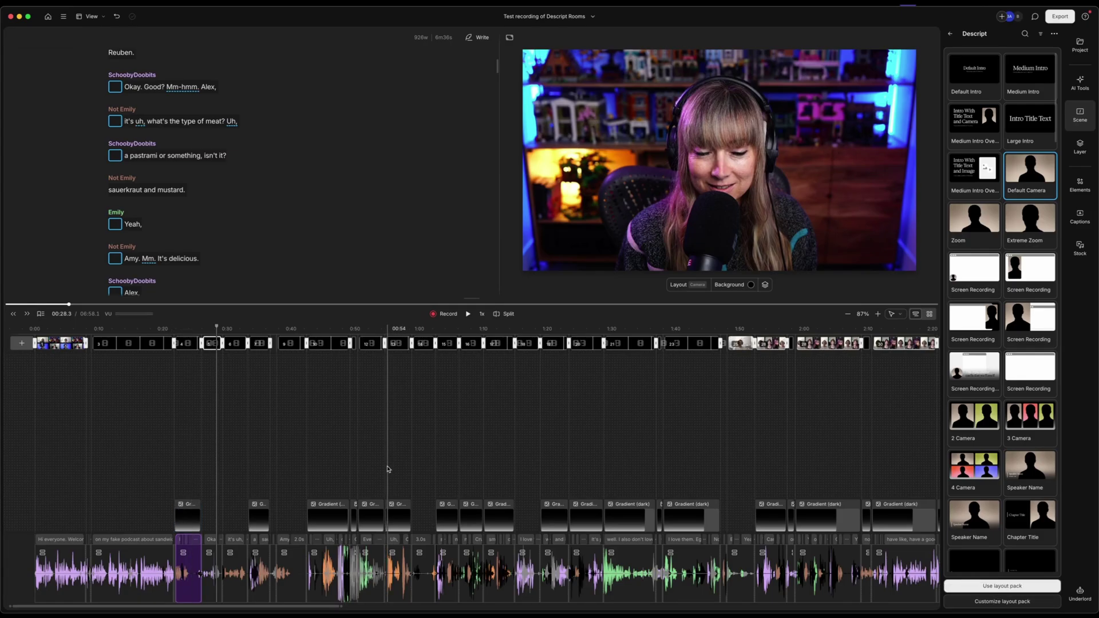
pyautogui.click(256, 442)
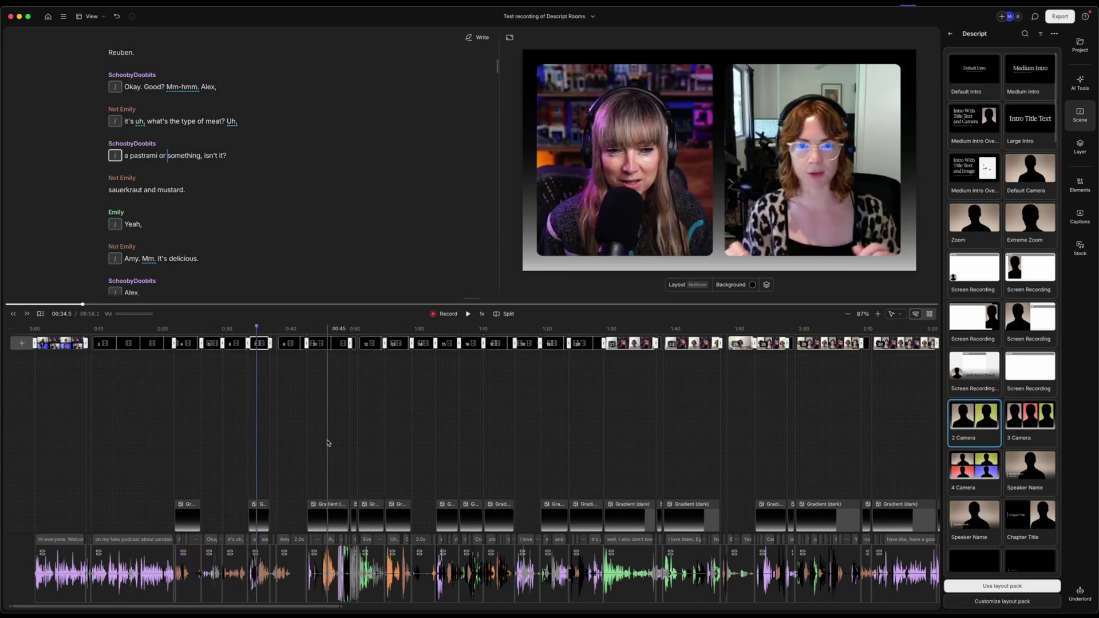
pyautogui.click(326, 441)
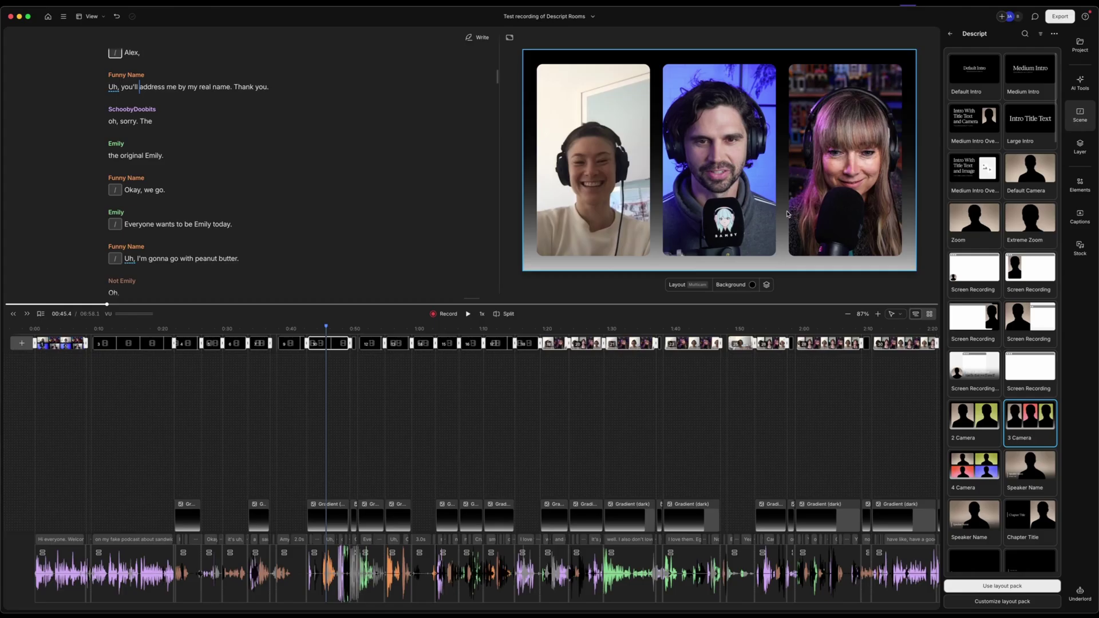
pyautogui.click(192, 515)
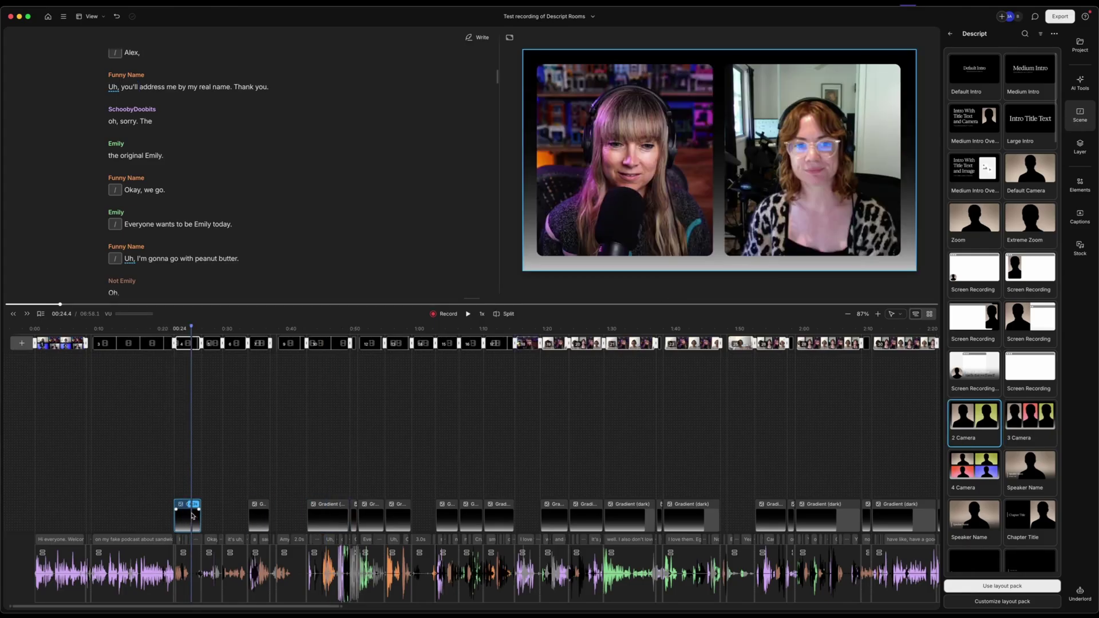
pyautogui.press('BackSpace')
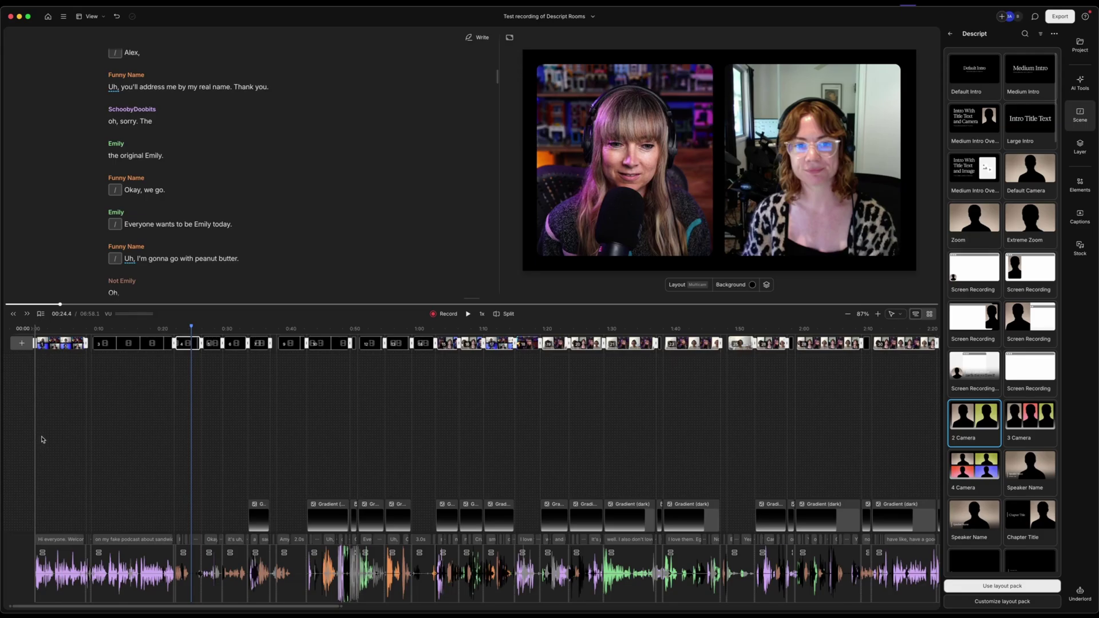
pyautogui.click(127, 423)
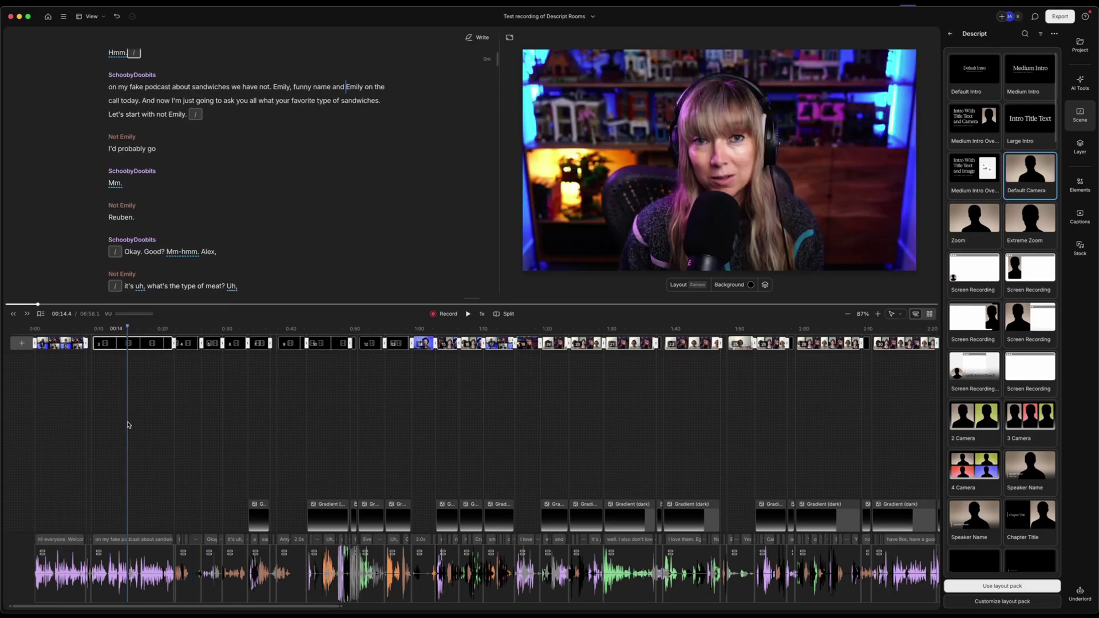
pyautogui.press('space')
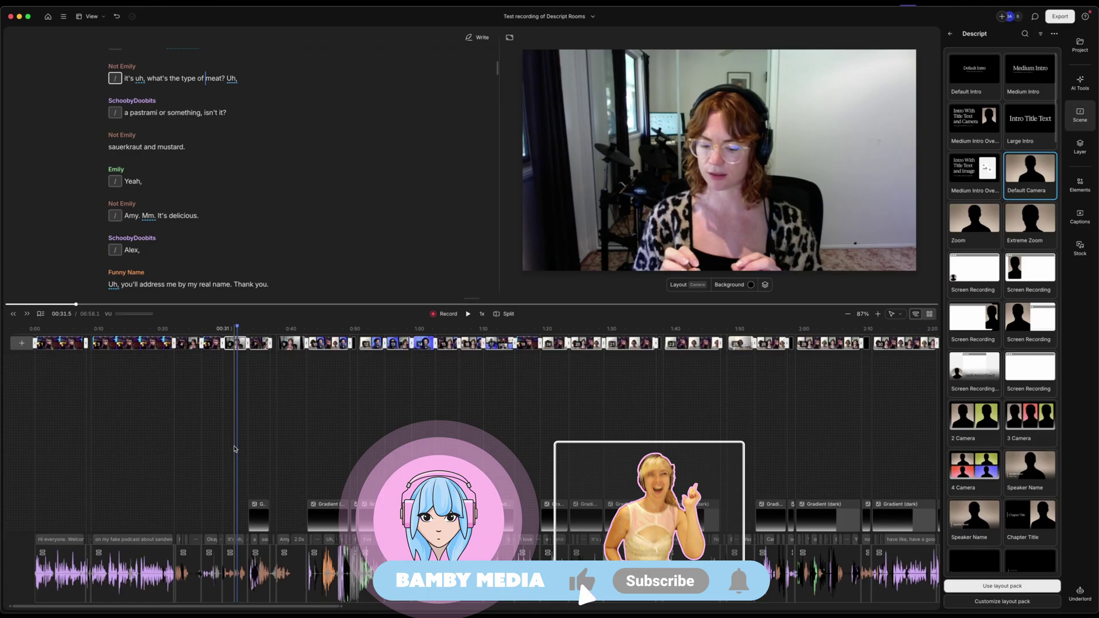
pyautogui.click(240, 440)
pyautogui.press('space')
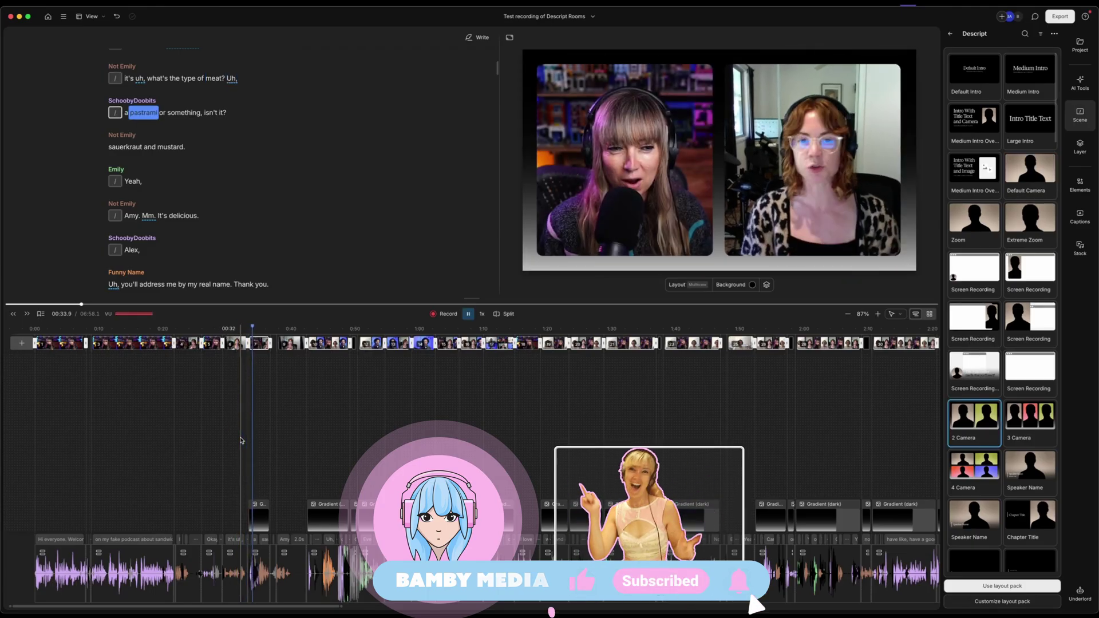
pyautogui.press('space')
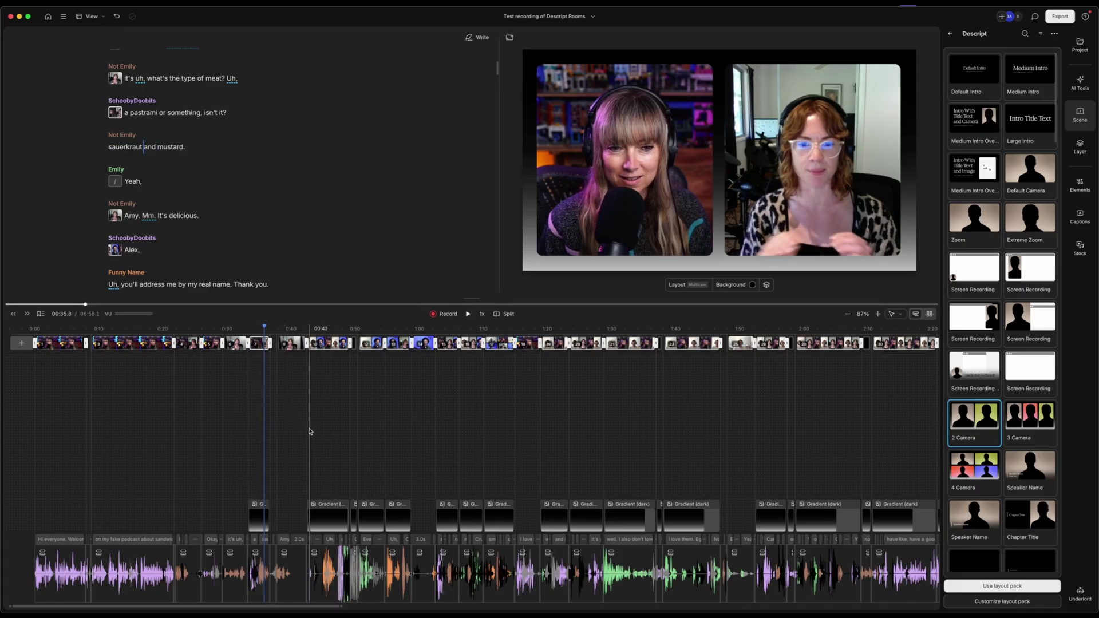
pyautogui.click(490, 381)
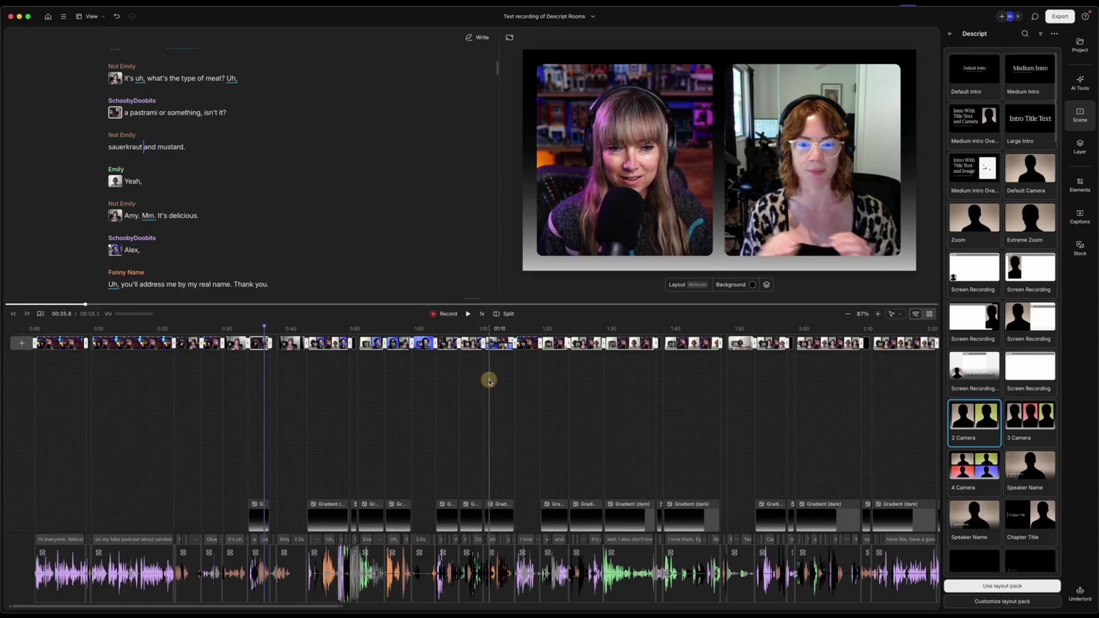
pyautogui.click(314, 388)
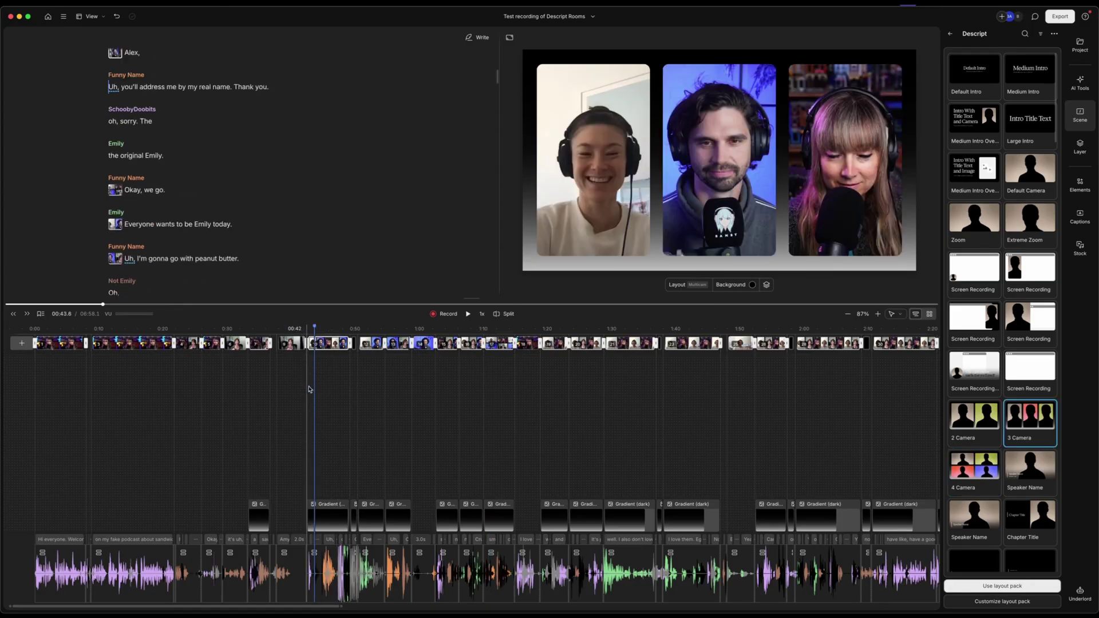
pyautogui.click(300, 390)
pyautogui.press('space')
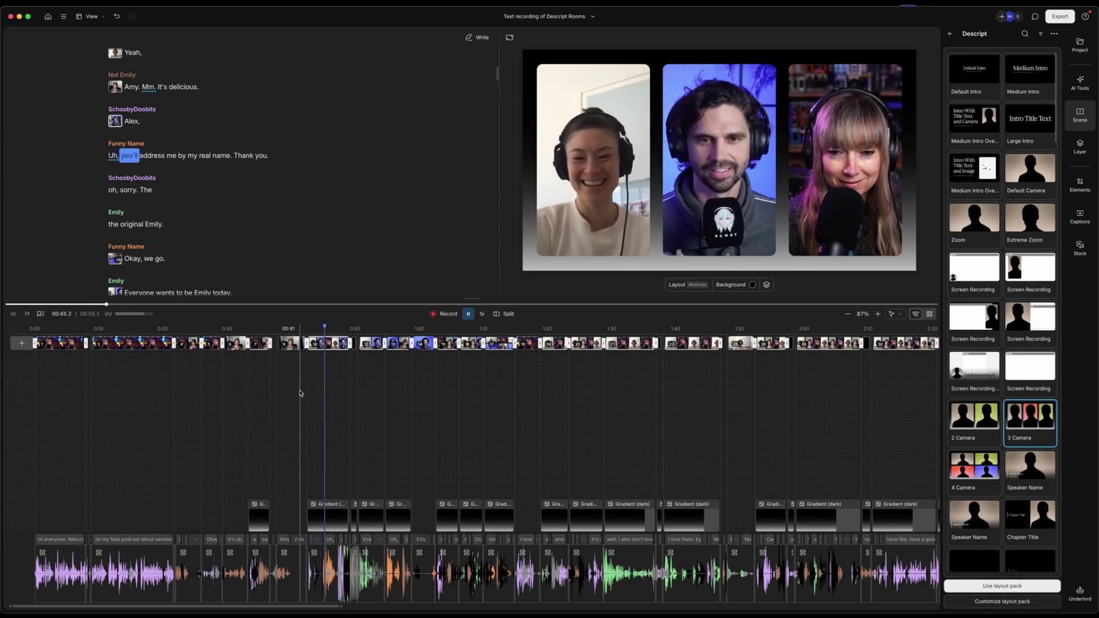
pyautogui.press('space')
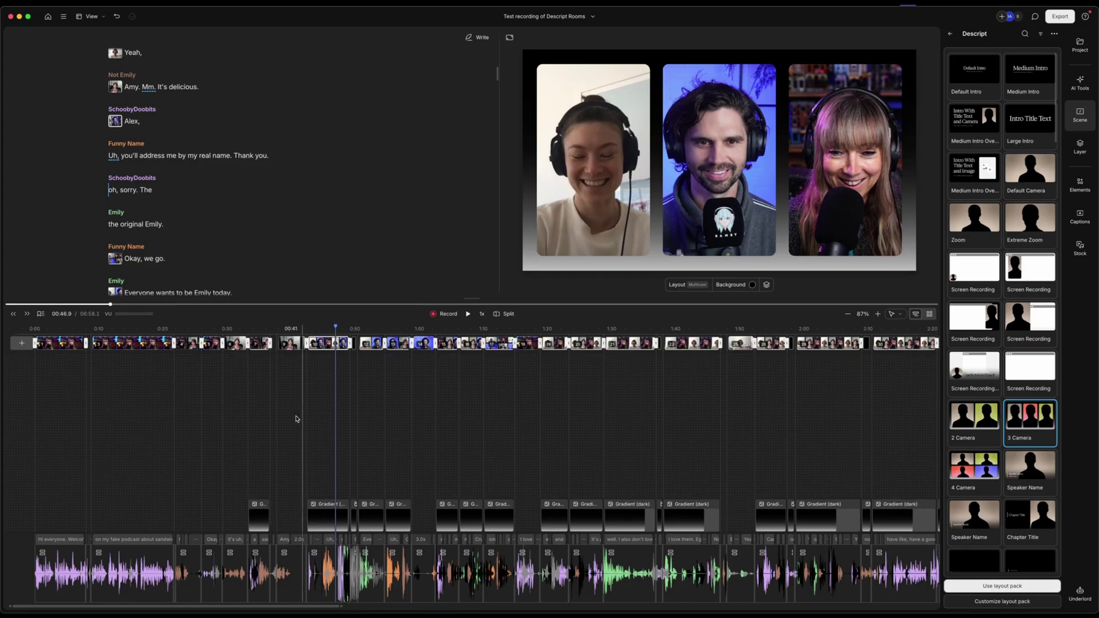
# Delete the short scene clip near 0:35 and inspect the Gradient scene clips.
pyautogui.click(262, 514)
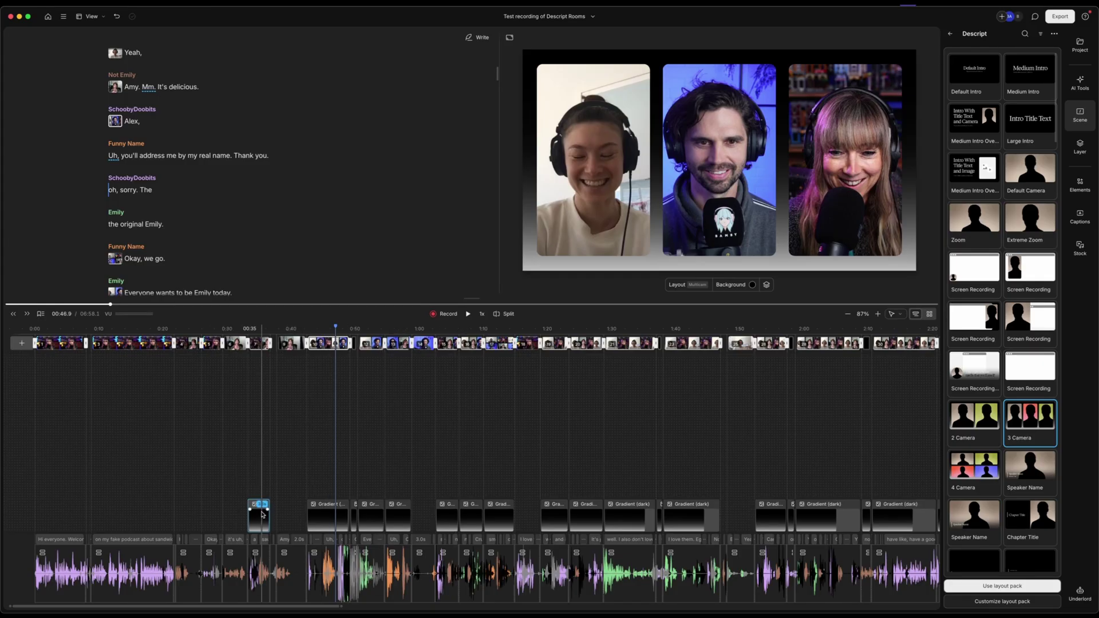
pyautogui.press('Delete')
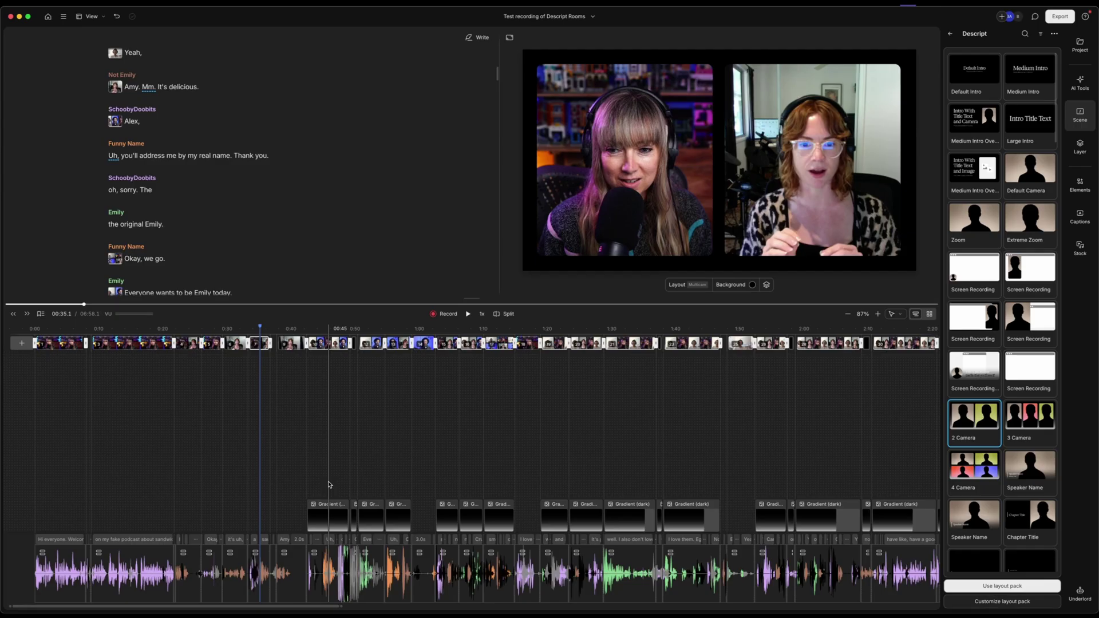
pyautogui.click(331, 527)
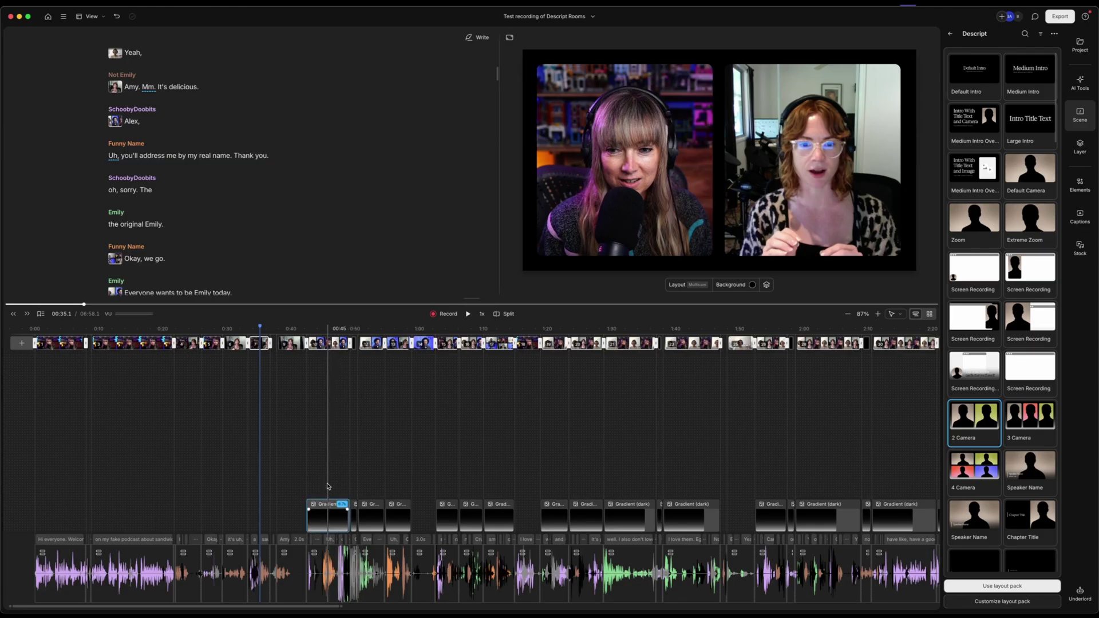
pyautogui.click(328, 483)
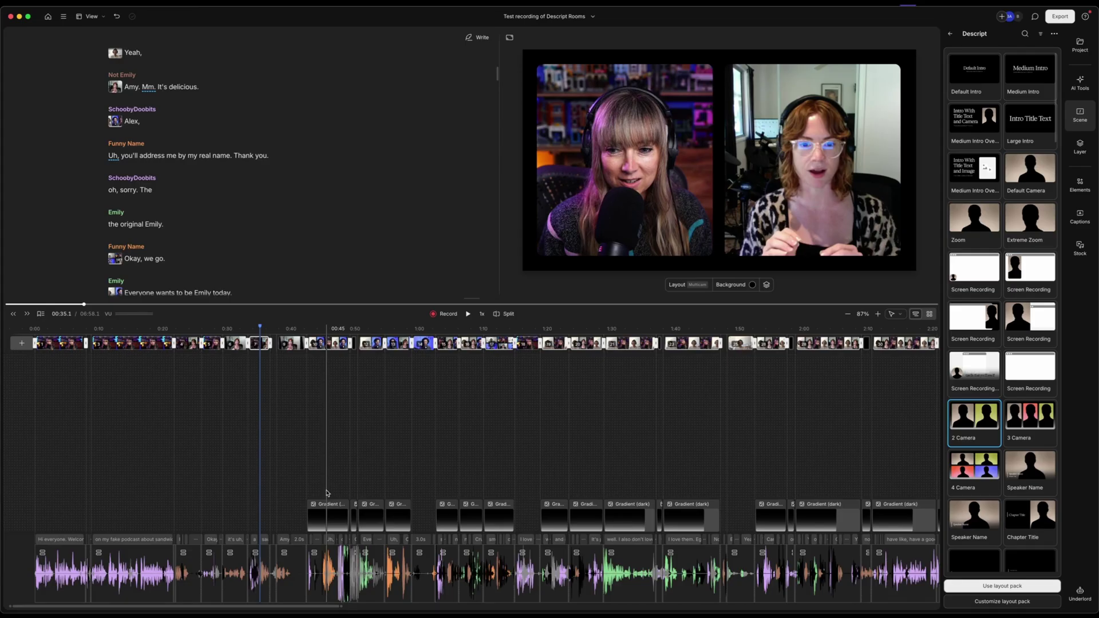
pyautogui.click(635, 519)
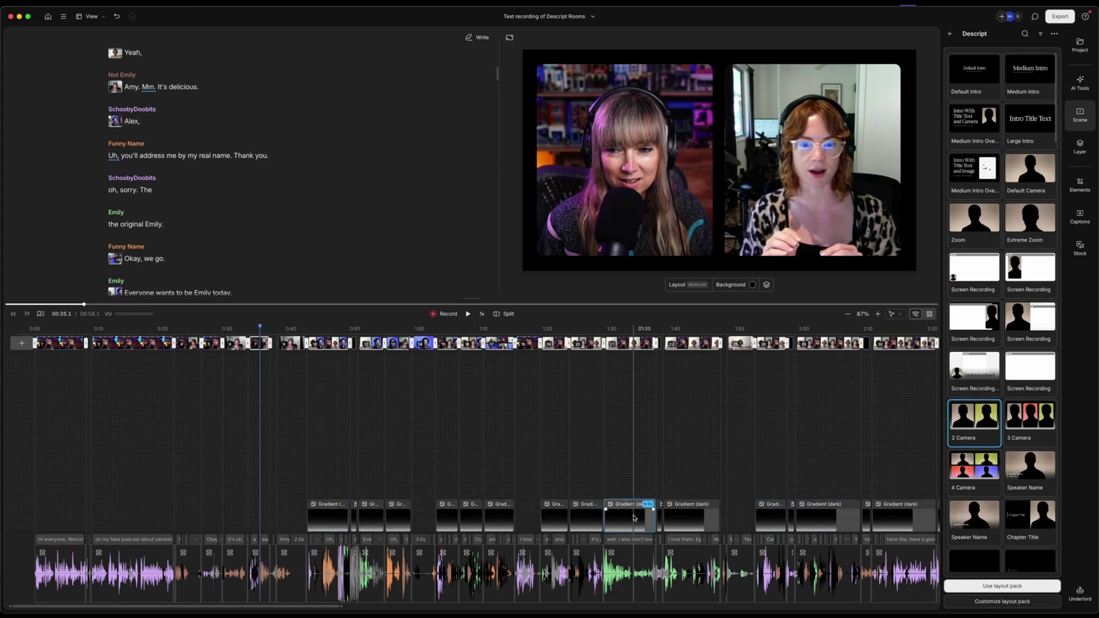
pyautogui.hscroll(5, 634, 518)
pyautogui.click(204, 506)
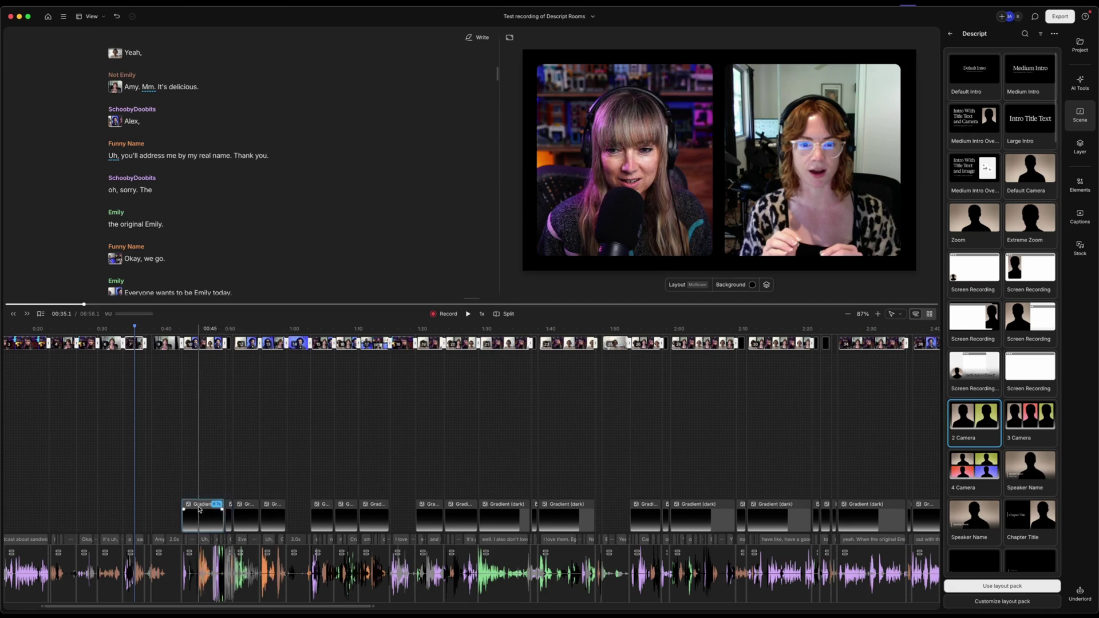
# Scrub from about 1:03 to 2:20 to check the three- and four-camera scenes.
pyautogui.click(318, 466)
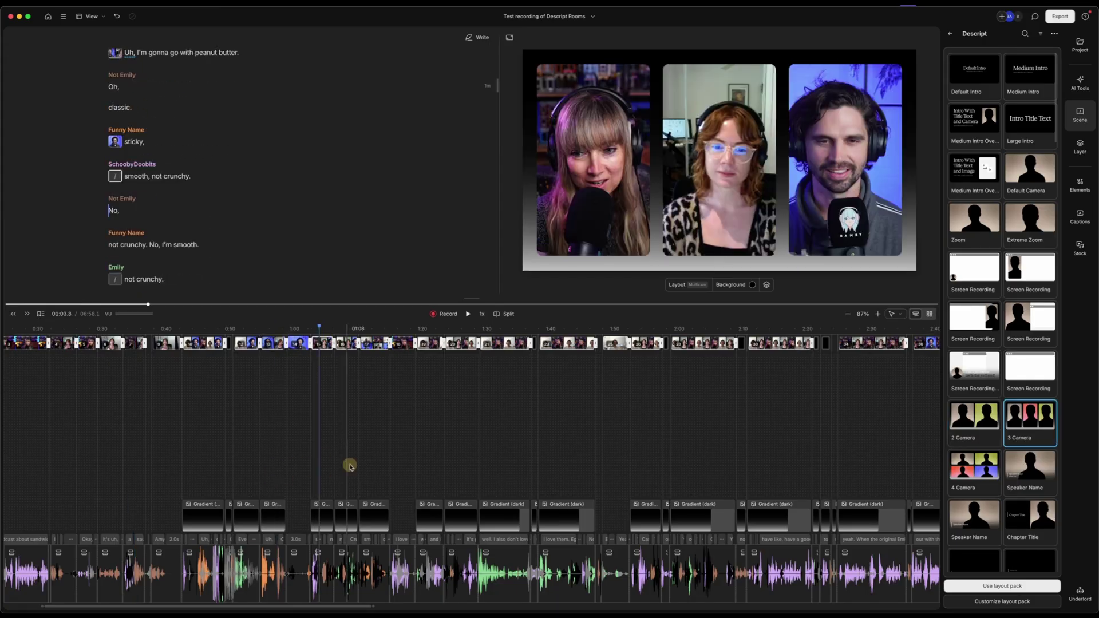
pyautogui.click(368, 466)
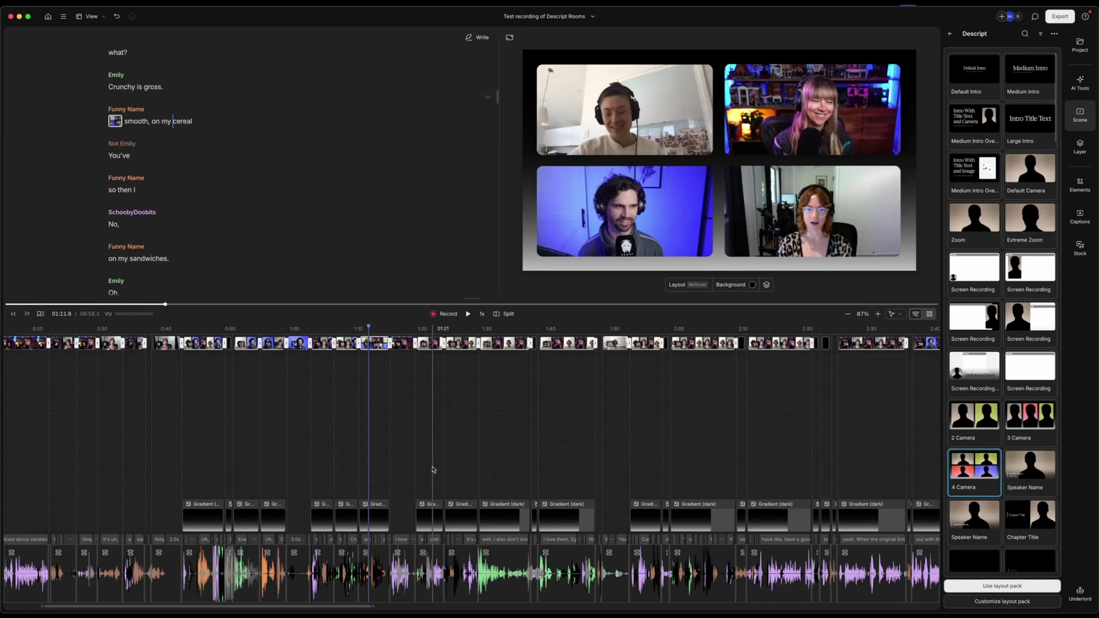
pyautogui.moveTo(446, 462); pyautogui.dragTo(678, 456)
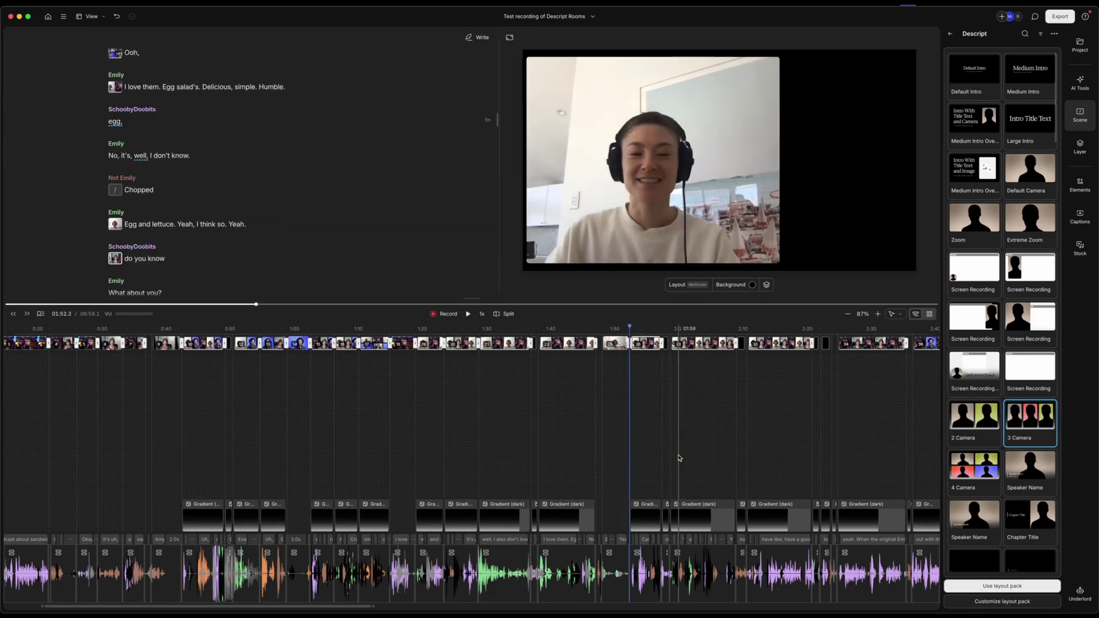
pyautogui.moveTo(756, 457); pyautogui.dragTo(925, 454)
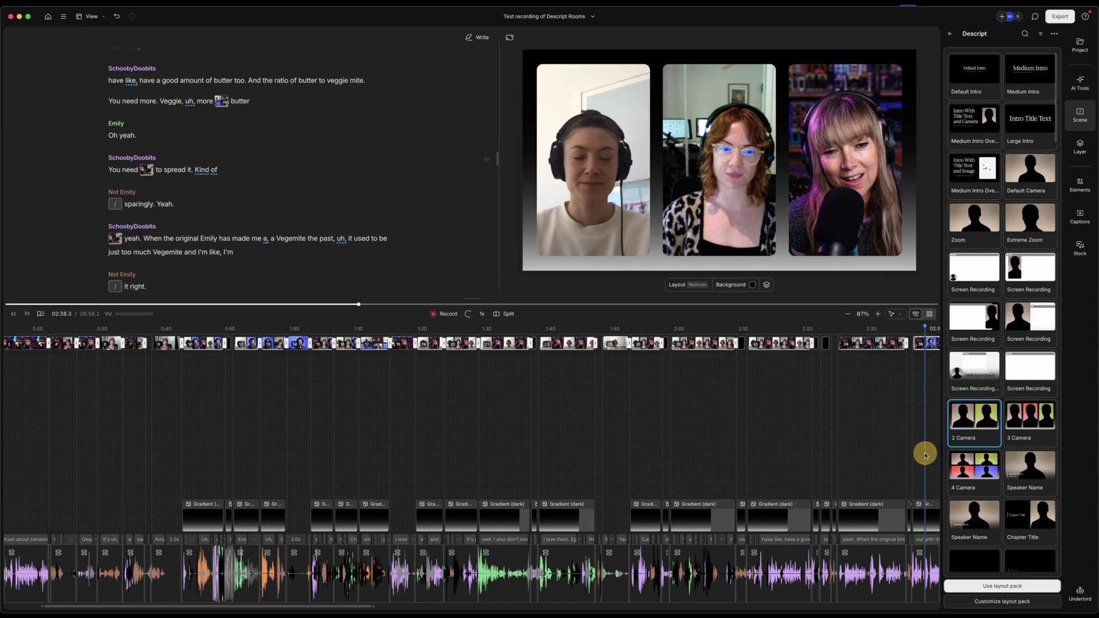
# Undo the scene clip deletion and the automatic multicam edit, then review the timeline.
pyautogui.press('Delete')
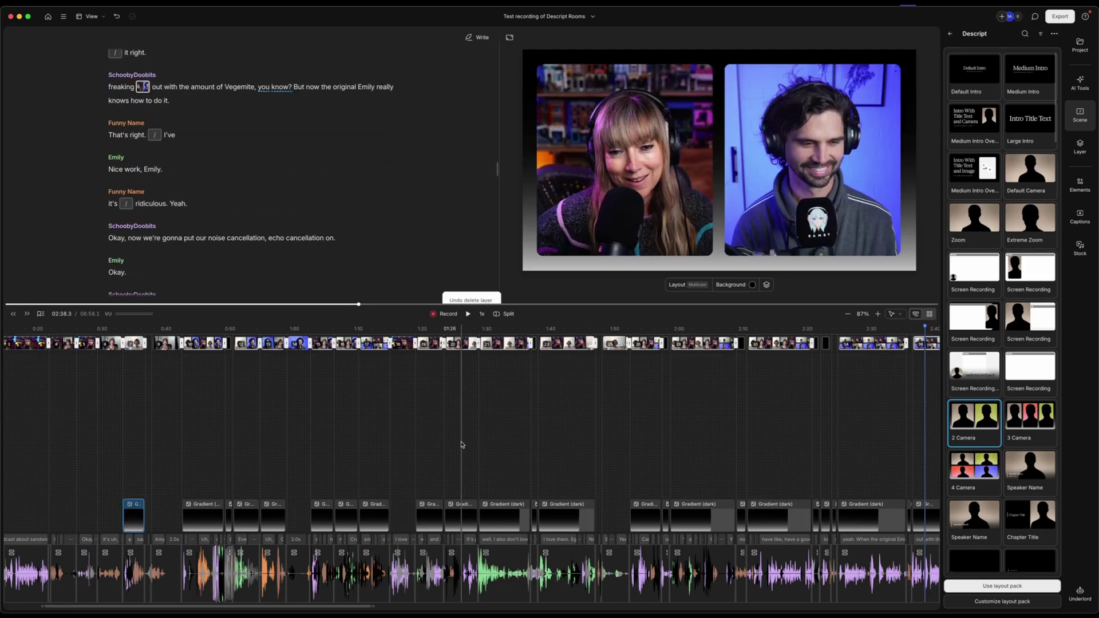
pyautogui.press('Delete')
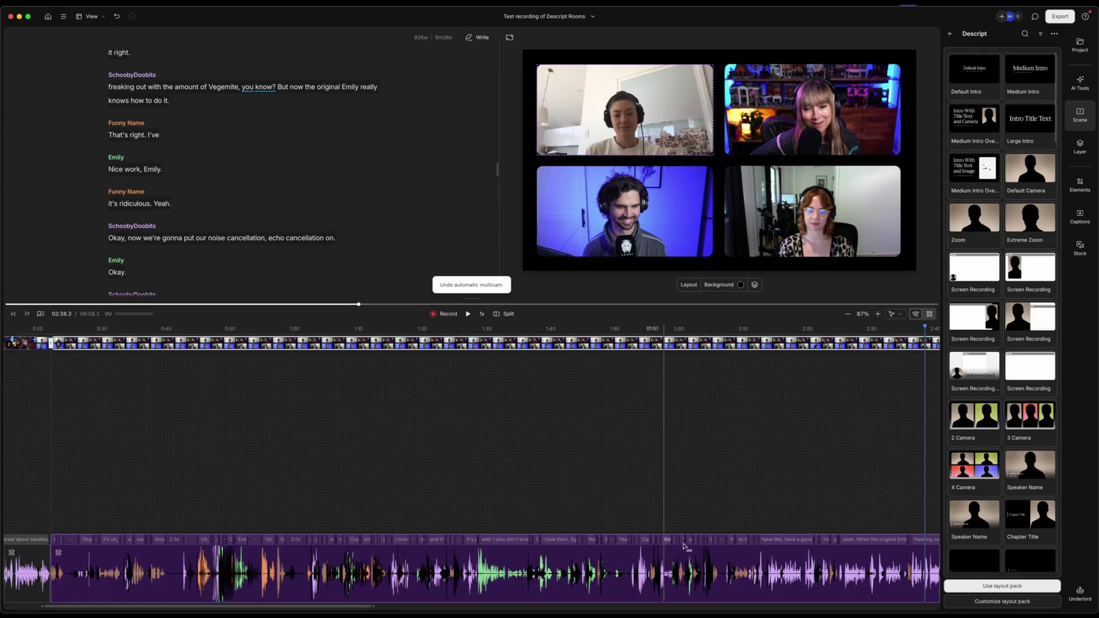
pyautogui.hscroll(-3, 493, 488)
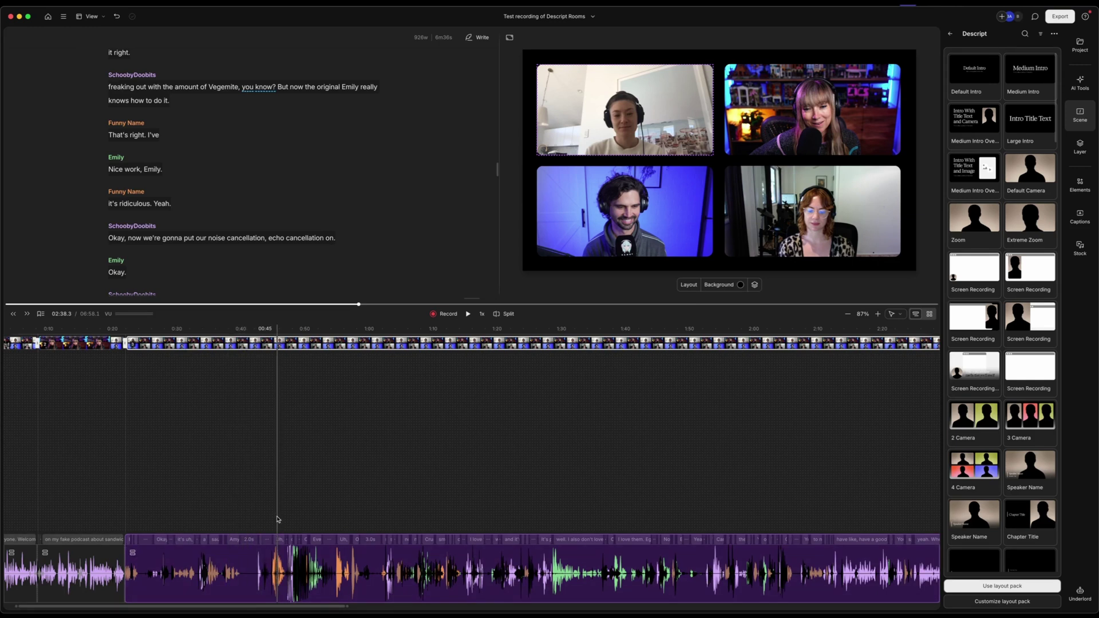
pyautogui.hscroll(2, 277, 520)
pyautogui.hscroll(3, 277, 520)
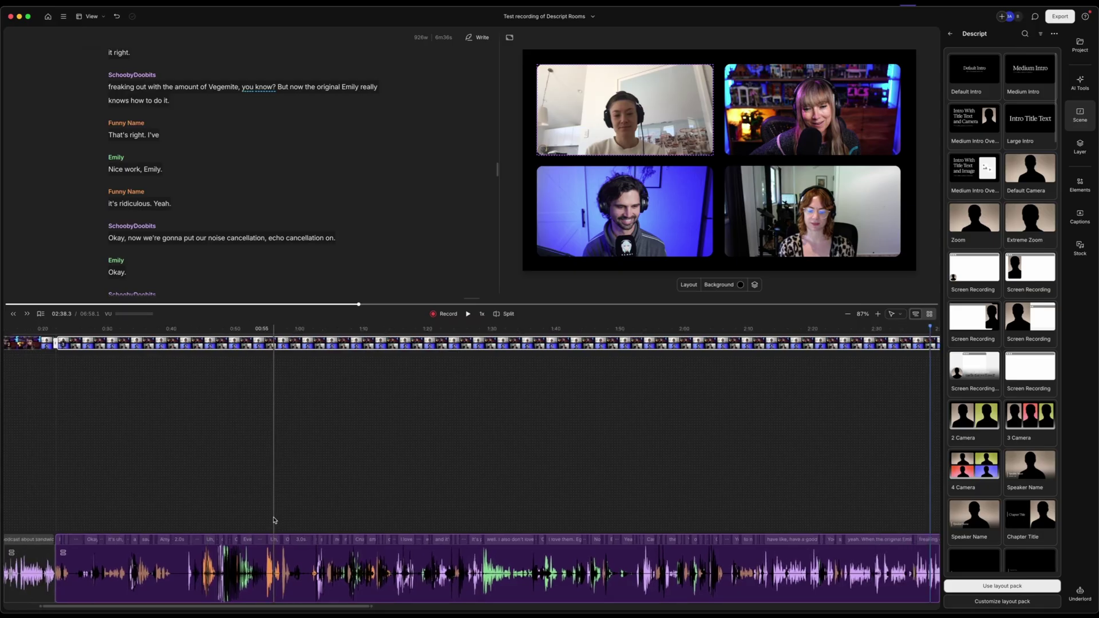
pyautogui.hscroll(-5, 233, 517)
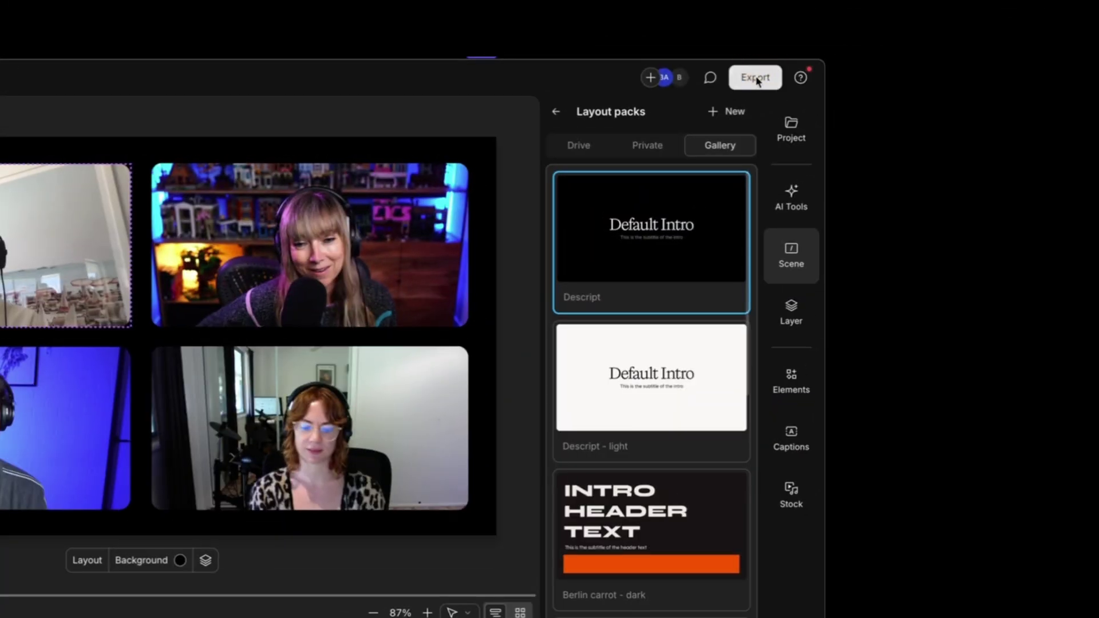
# Set the export destination to Local export and the resolution to Max (4K).
pyautogui.click(751, 81)
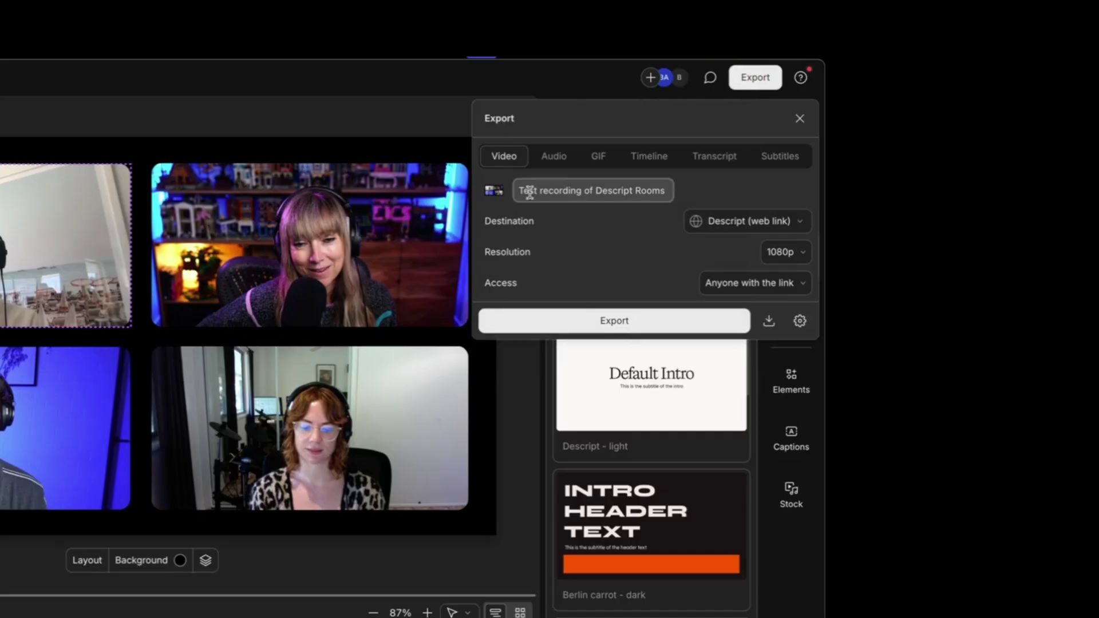
pyautogui.click(797, 223)
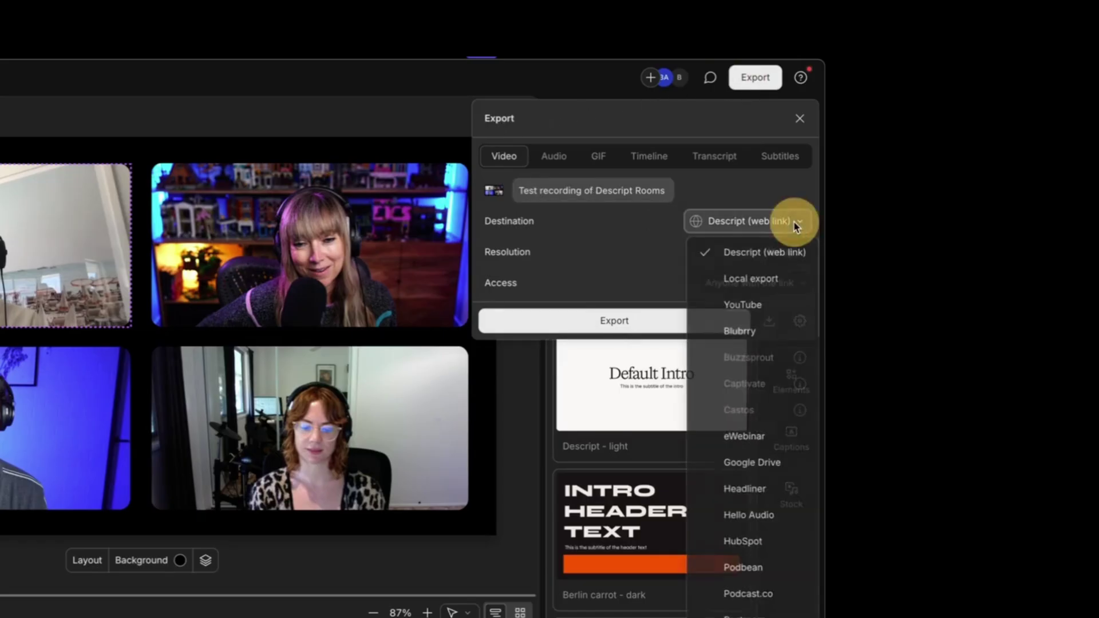
pyautogui.click(765, 280)
pyautogui.click(802, 284)
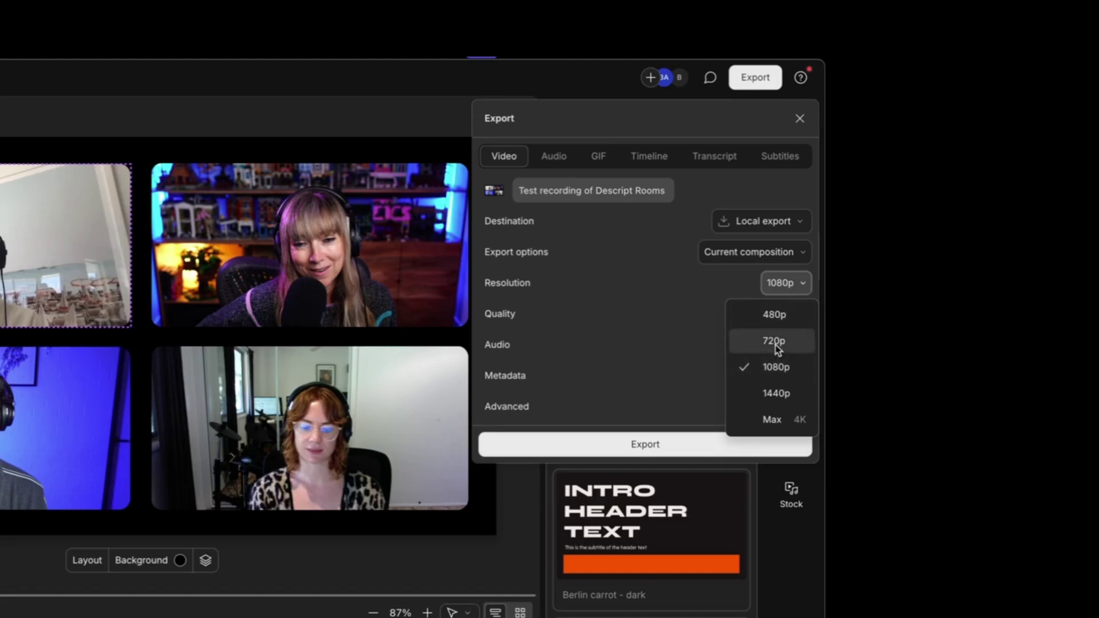
pyautogui.click(771, 421)
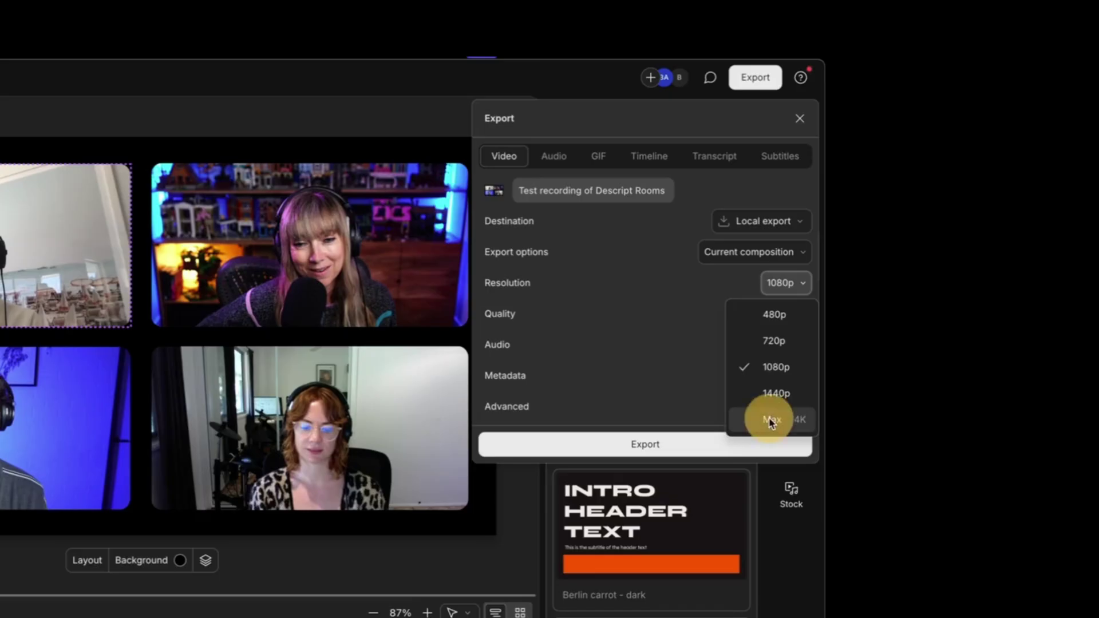
# Start the local video export from the Export popover.
pyautogui.click(651, 448)
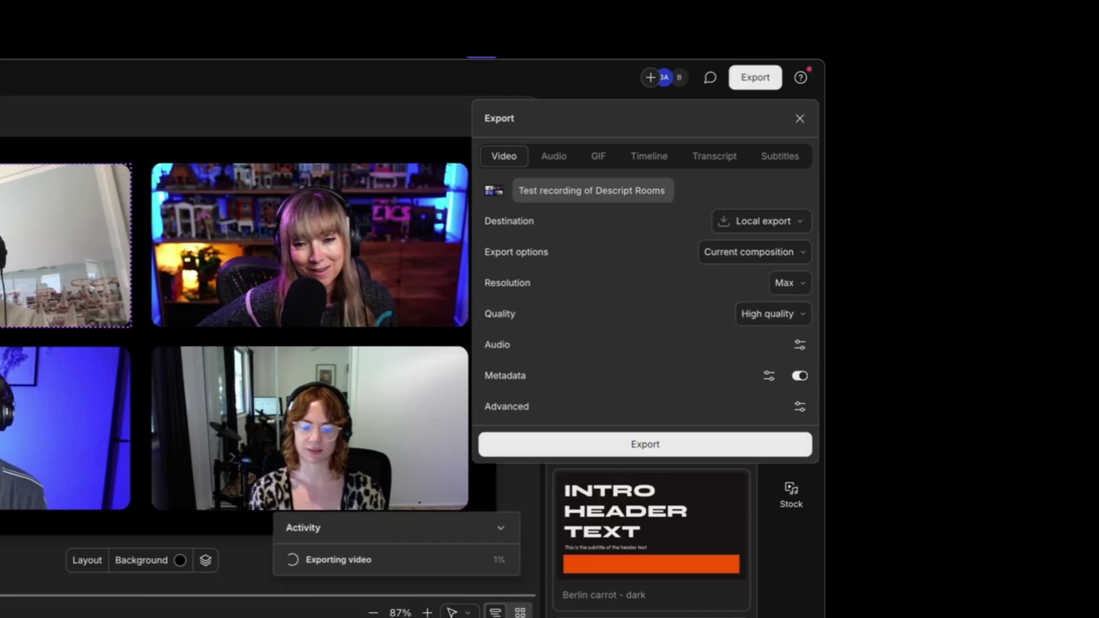